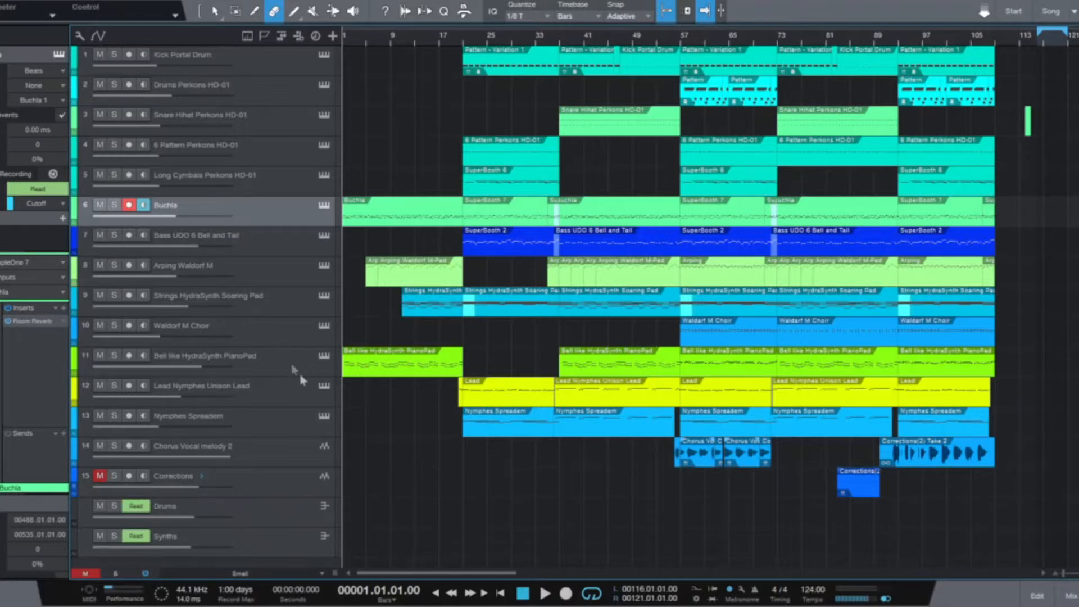
Step: Solo the Kick Portal Drum track during playback with the mixer shown, and open the track's sampler instrument
click(1071, 598)
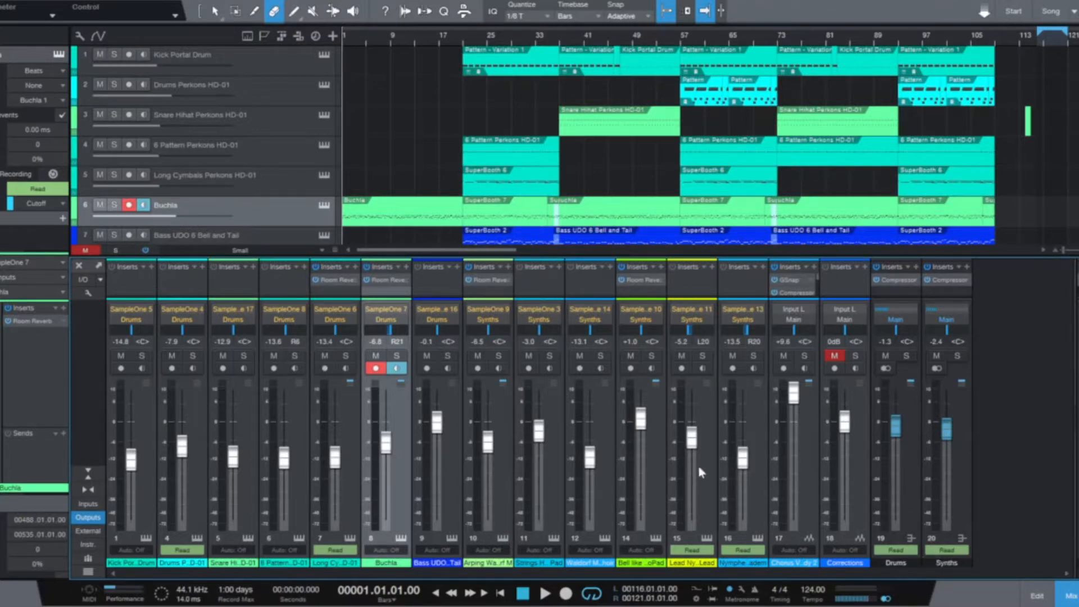
click(141, 355)
key(space)
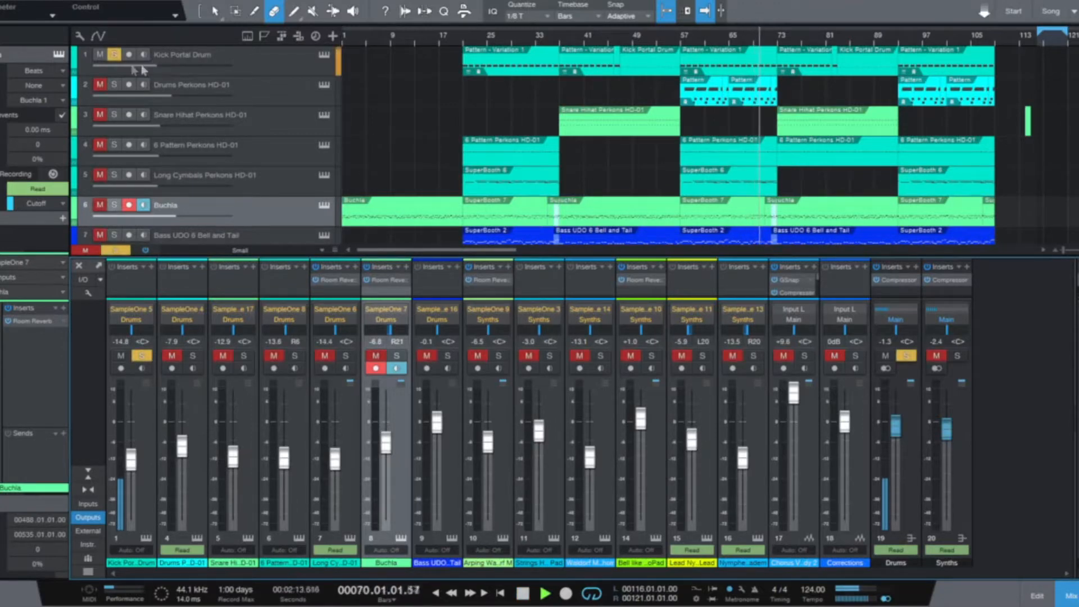
click(325, 55)
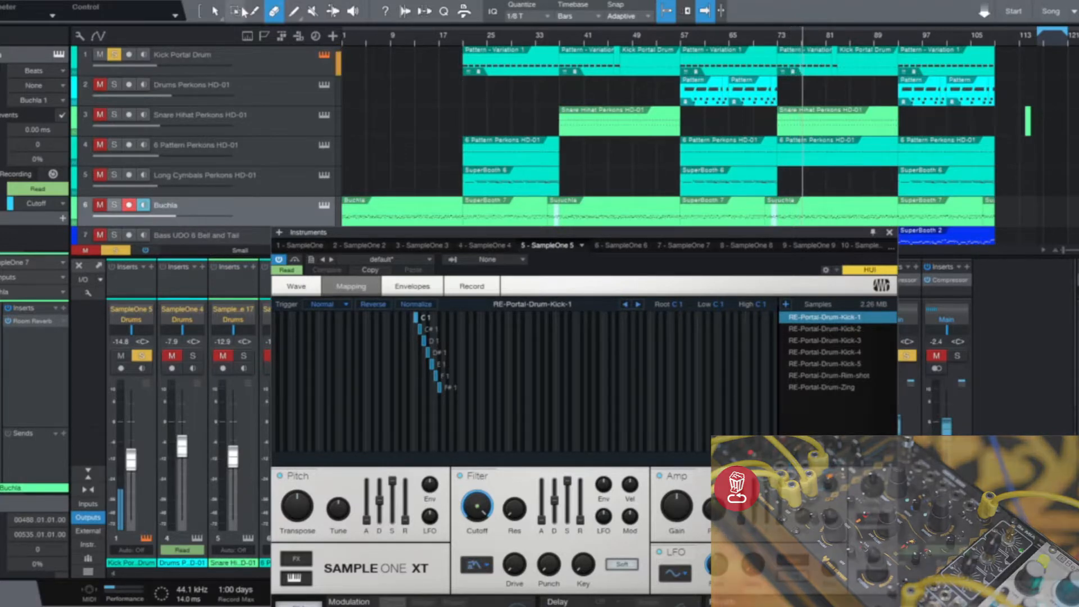
Step: Select the Kick Portal Drum pattern at bar 73 and show it in the note editor, with the sampler closed
click(217, 13)
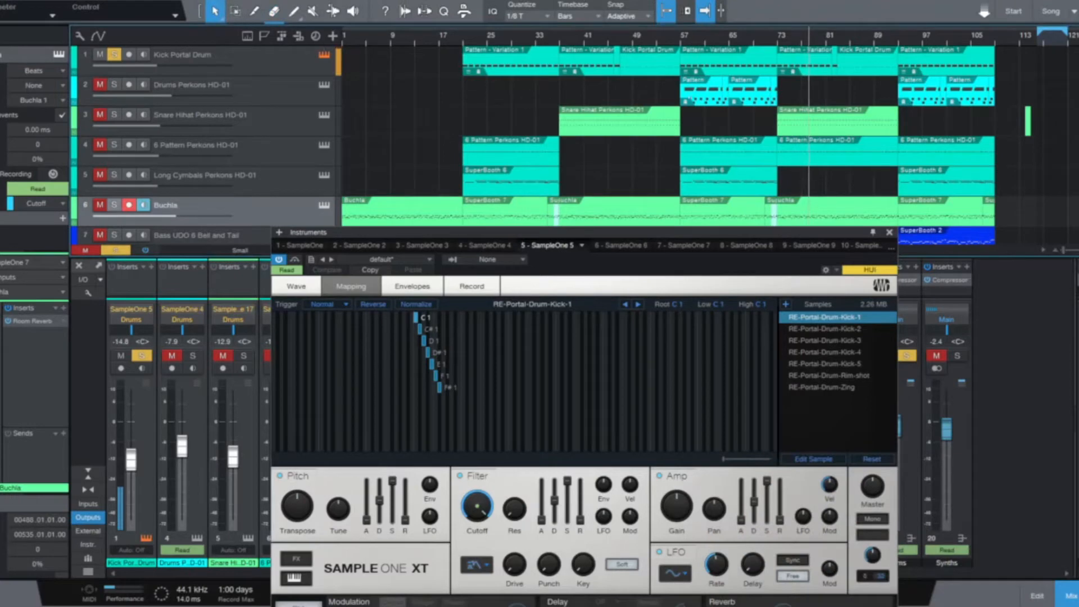
click(803, 57)
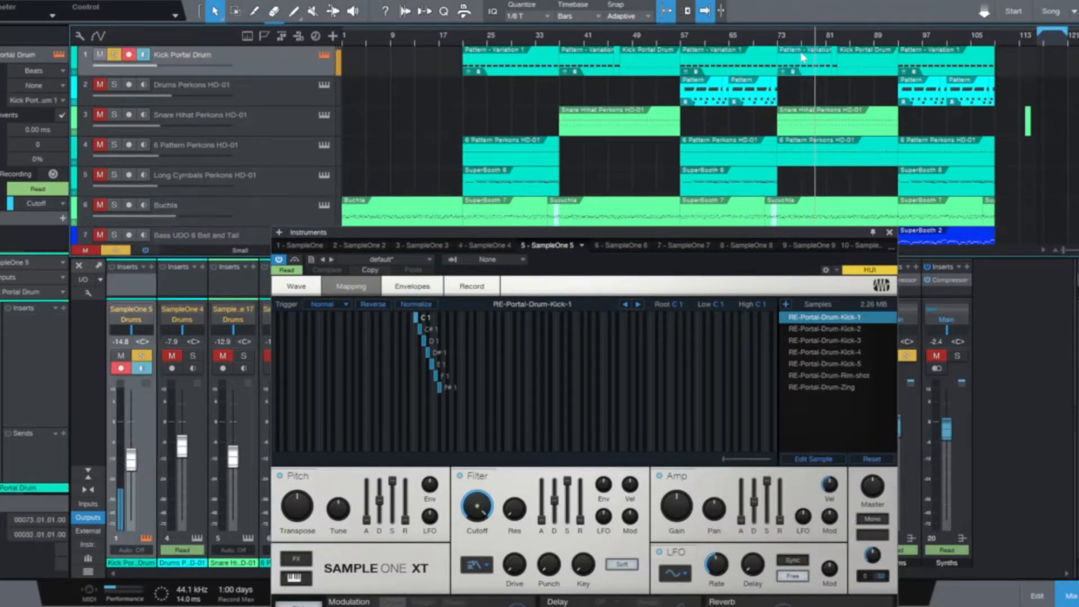
click(889, 232)
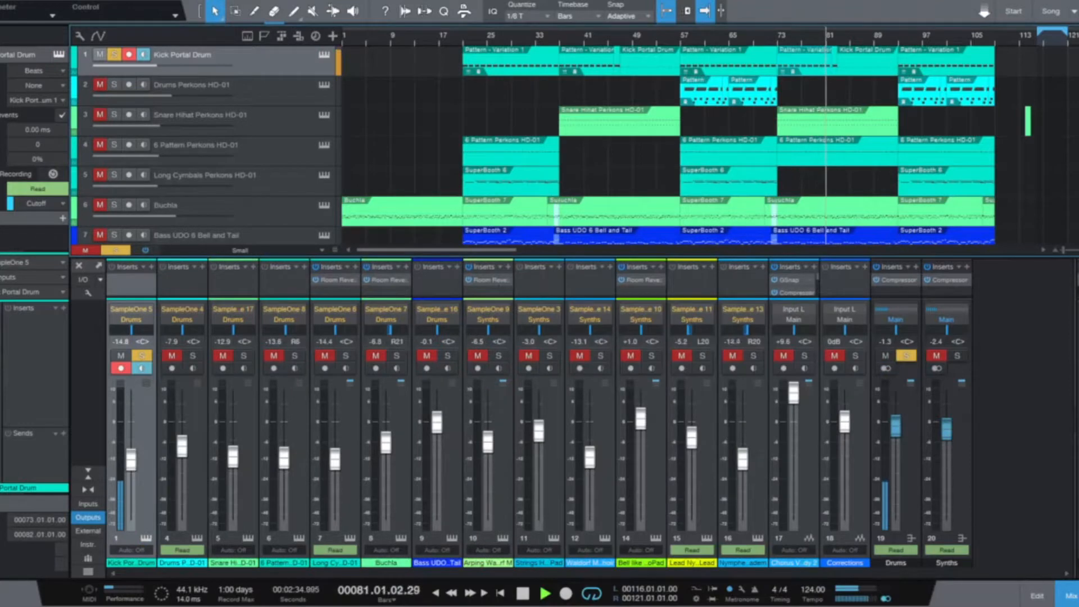
click(1037, 596)
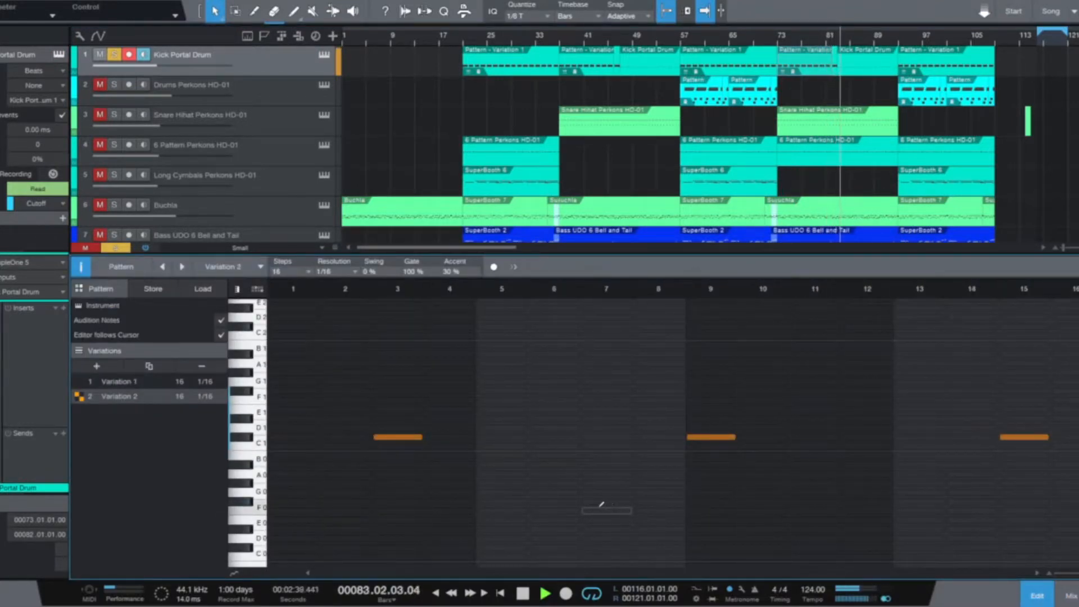
Step: Solo the Drums Perkons HD-01 track in place of the kick and loop bars 57 to 73
click(189, 100)
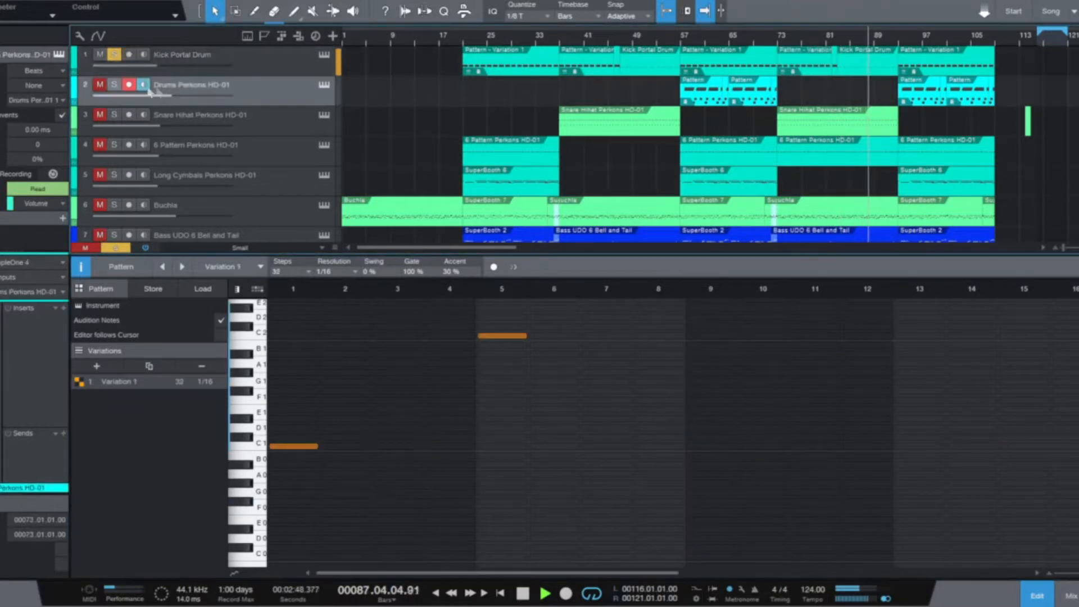
click(114, 54)
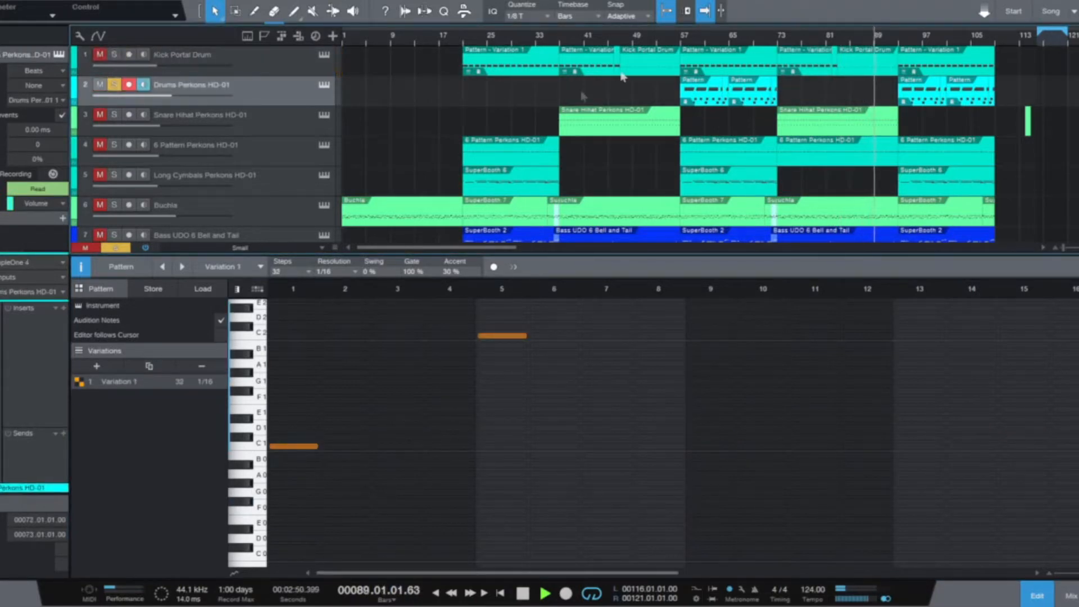
drag(682, 27, 775, 27)
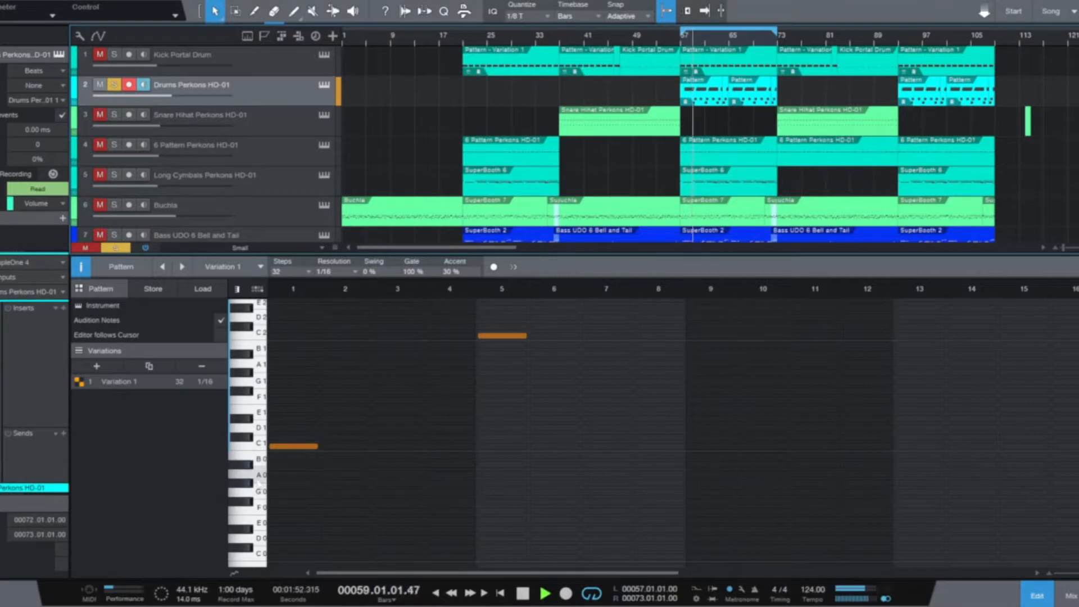
Step: Examine the notes of the Drums Perkons HD-01 pattern and the sample mapping in its sampler
scroll(259, 482, up, 2)
scroll(258, 485, up, 3)
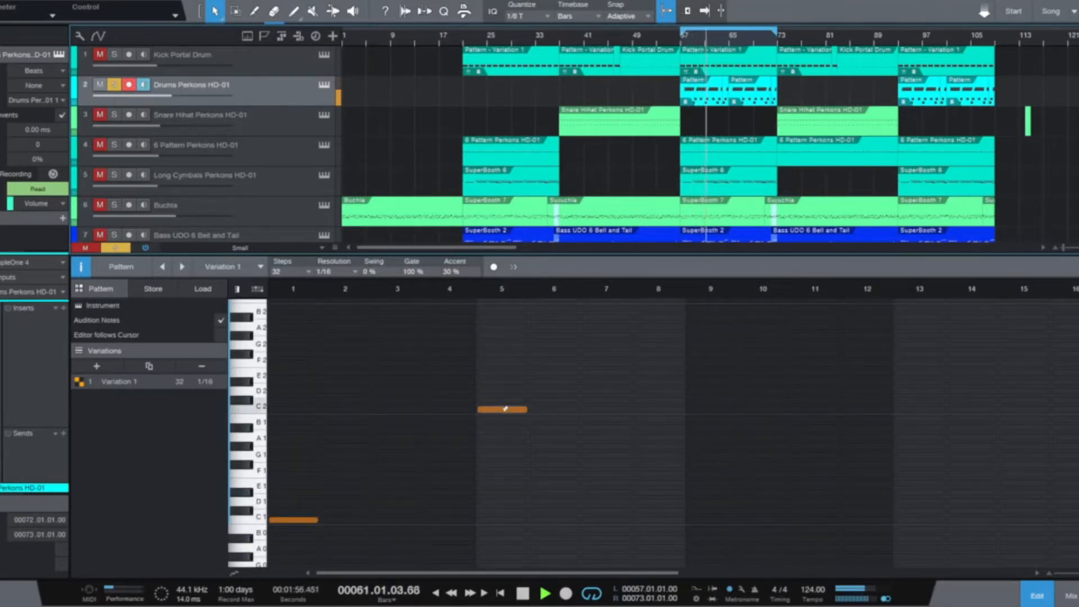
scroll(505, 409, up, 10)
scroll(503, 409, up, 5)
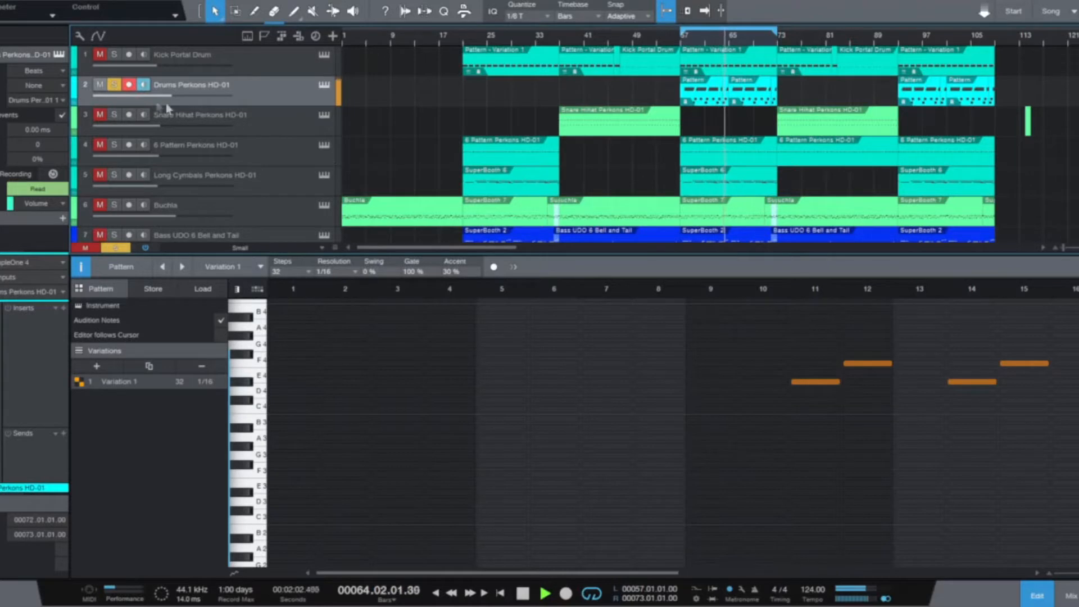
click(326, 86)
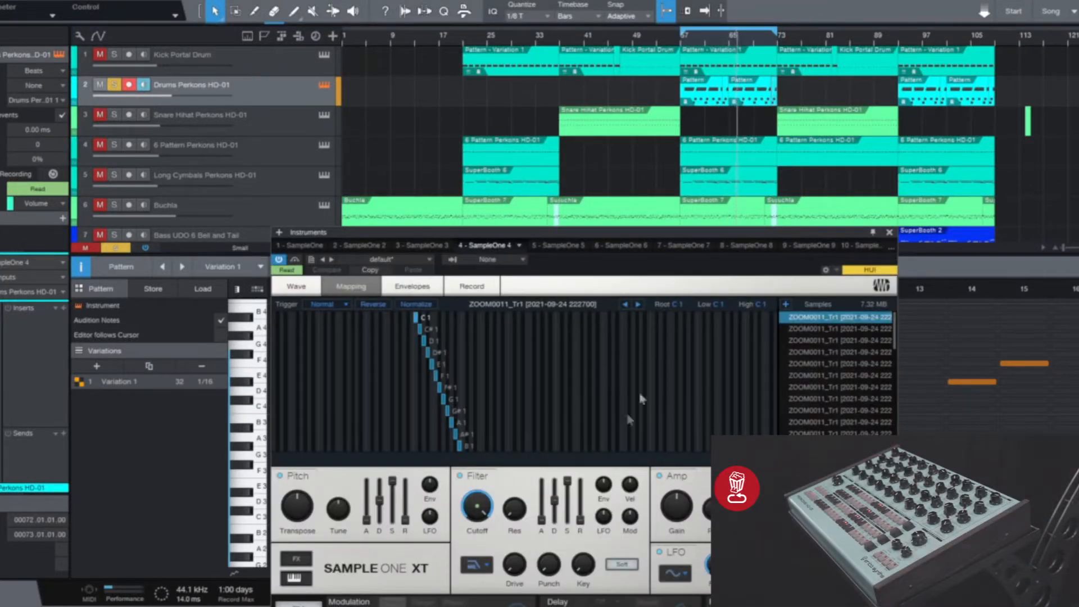
click(487, 569)
click(487, 569)
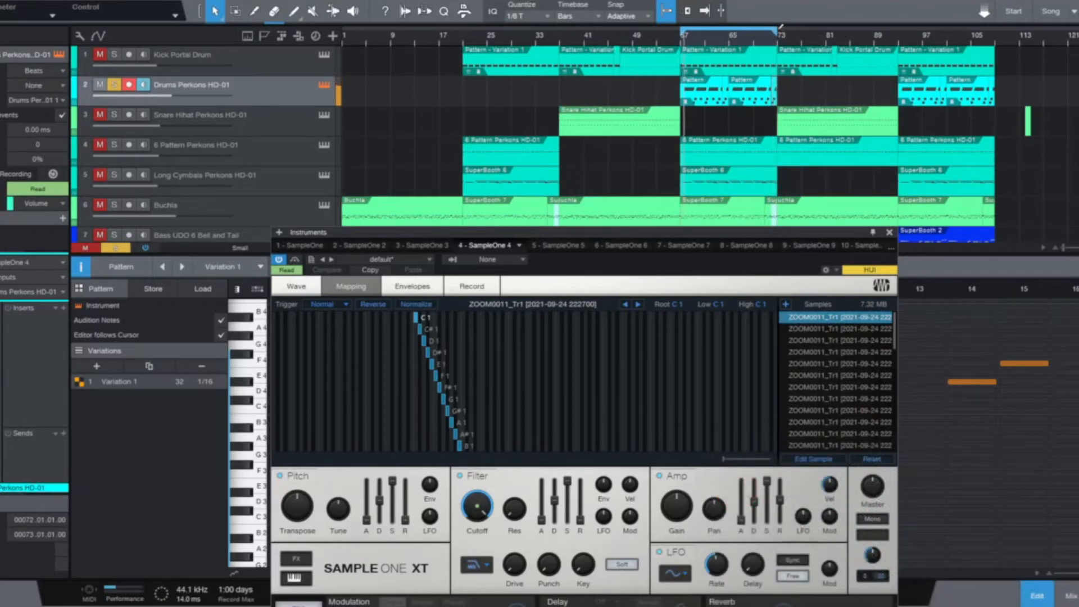
Step: Loop bars 73 to 93 and solo the Snare Hihat Perkons HD-01 track, keeping its notes visible beside the sampler
drag(787, 25, 903, 27)
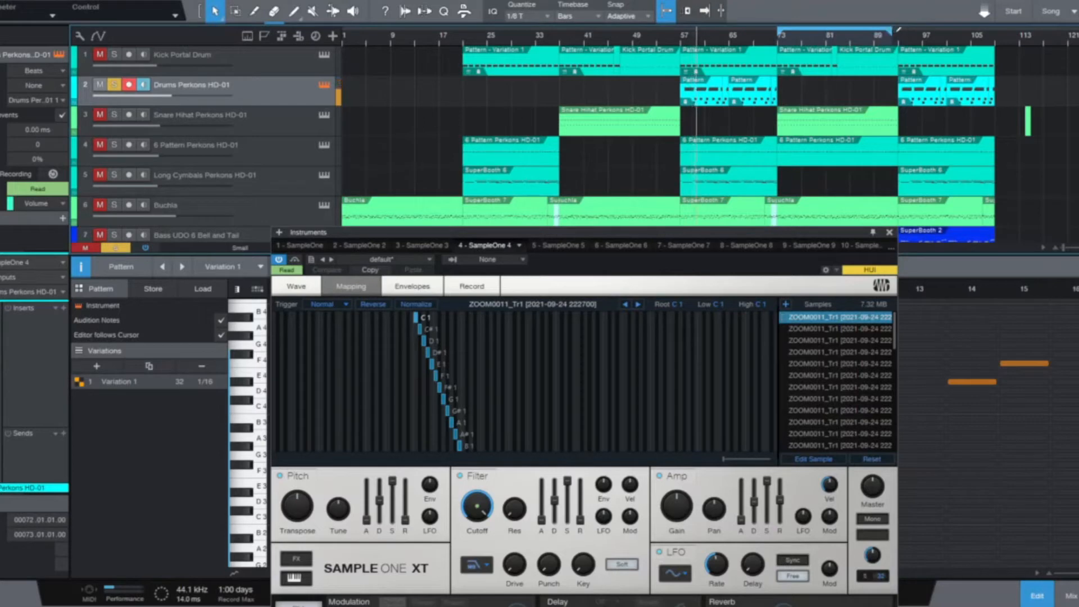
click(768, 108)
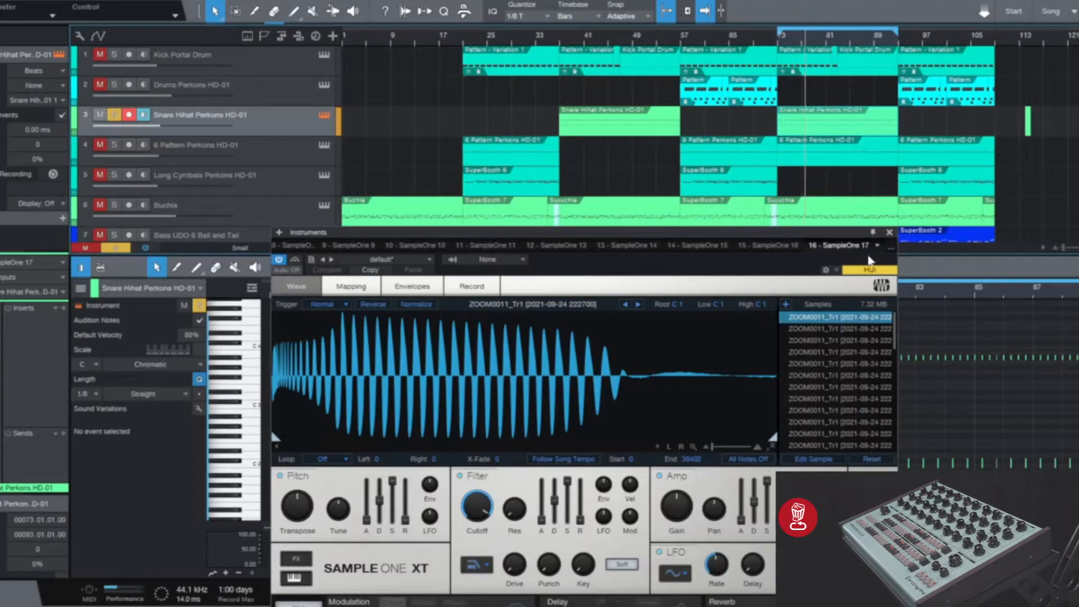
drag(772, 235, 461, 204)
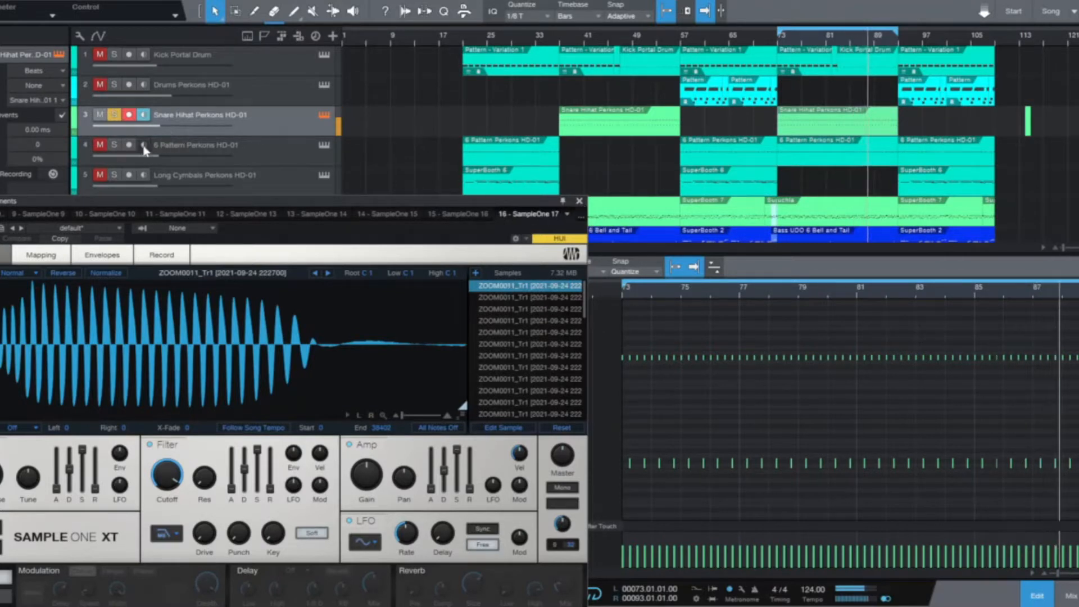
Step: Solo and select the 6 Pattern Perkons HD-01 track in place of the Snare Hihat track
click(115, 144)
click(114, 115)
click(191, 146)
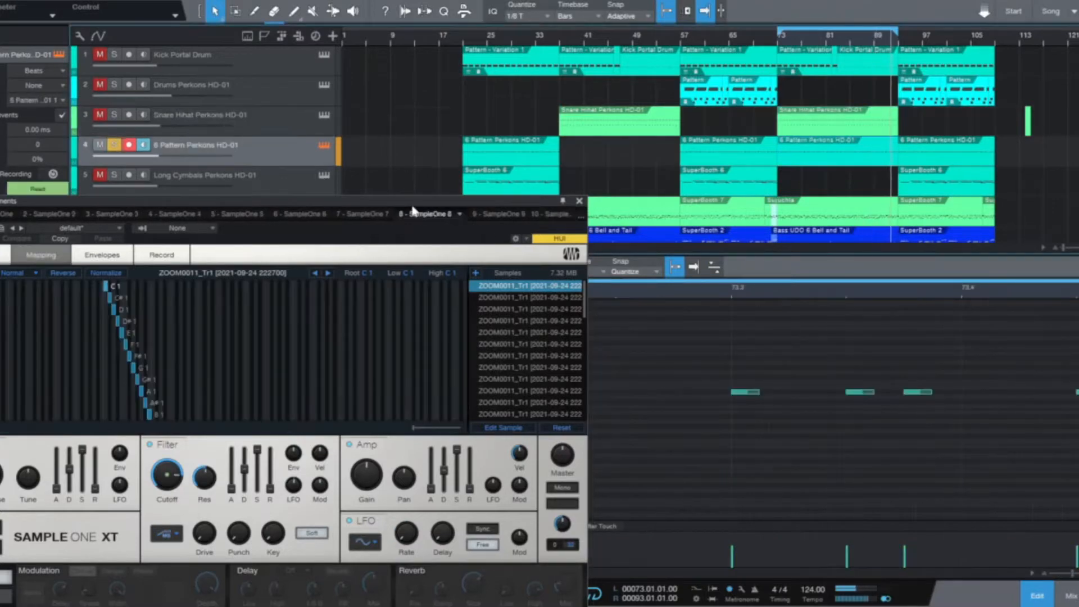
Step: Examine the filter type options and the mapped samples in the 6 Pattern Perkons HD-01 track's sampler
drag(413, 211, 523, 175)
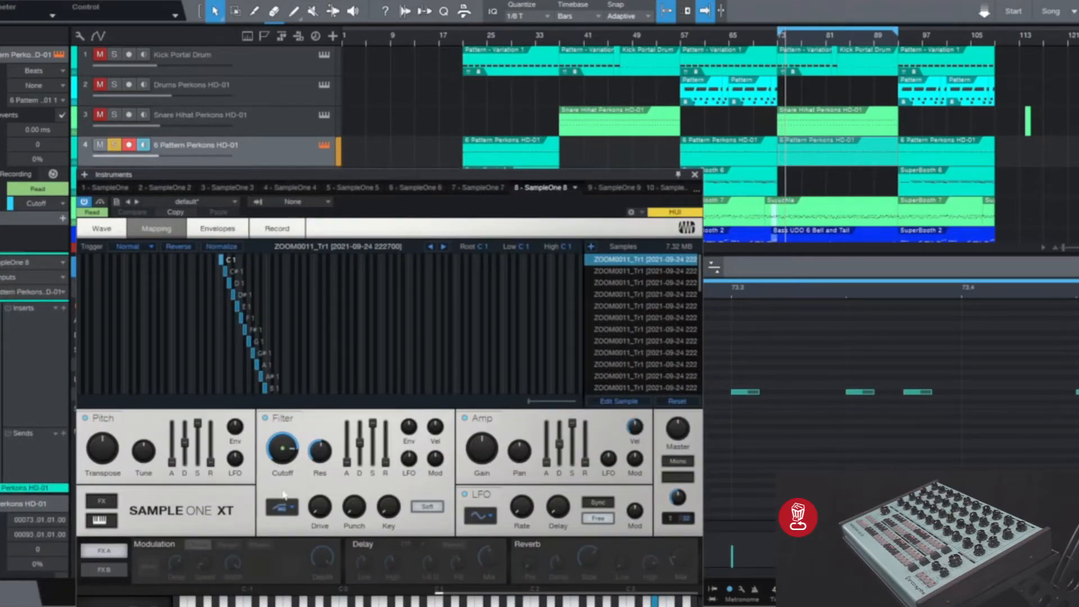
click(291, 511)
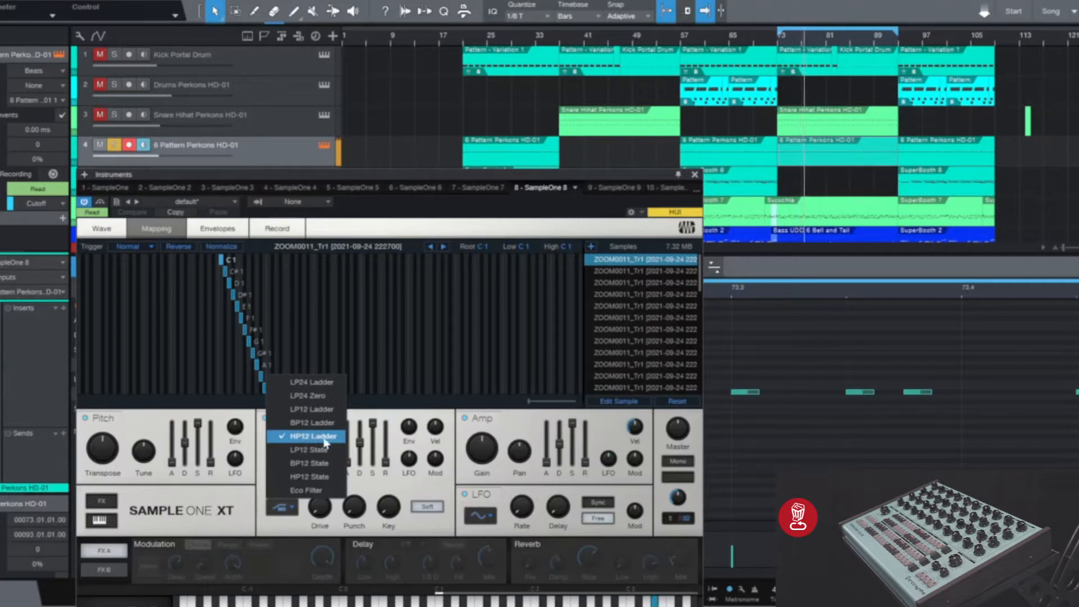
click(309, 477)
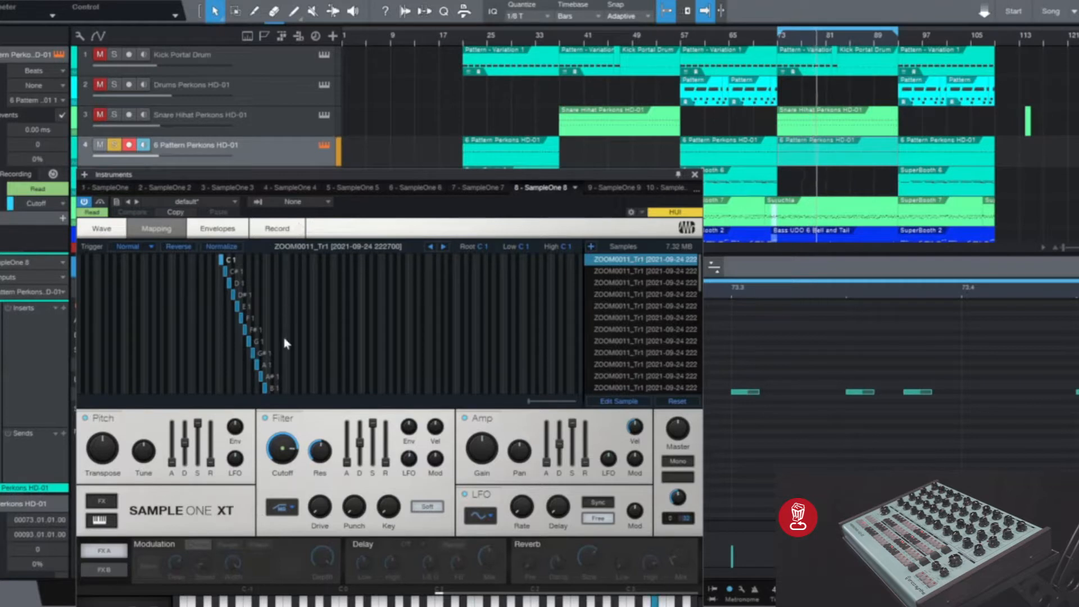
scroll(340, 313, down, 5)
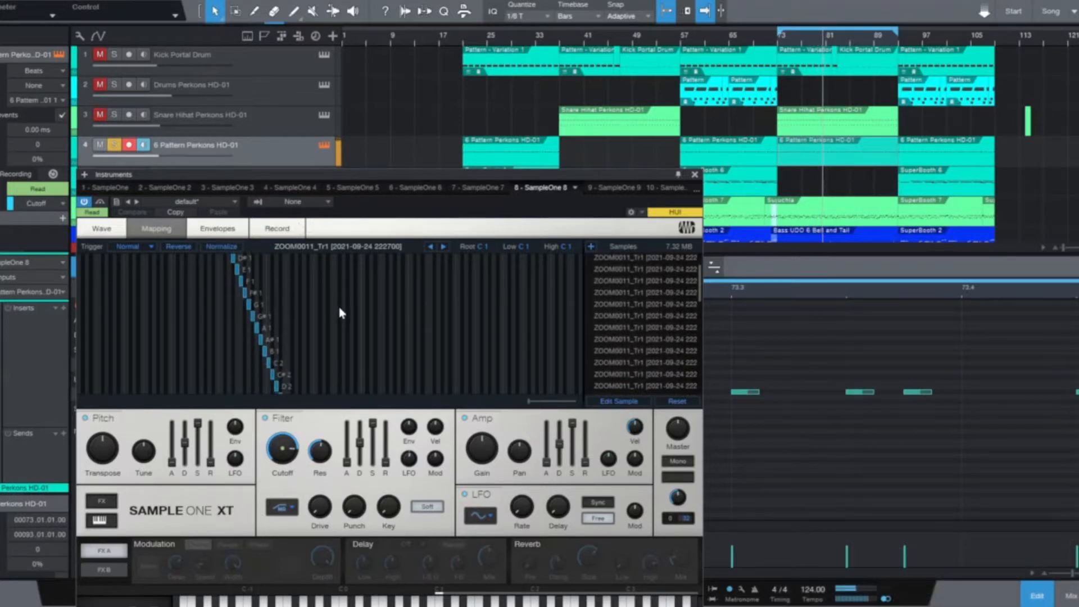
scroll(340, 313, down, 6)
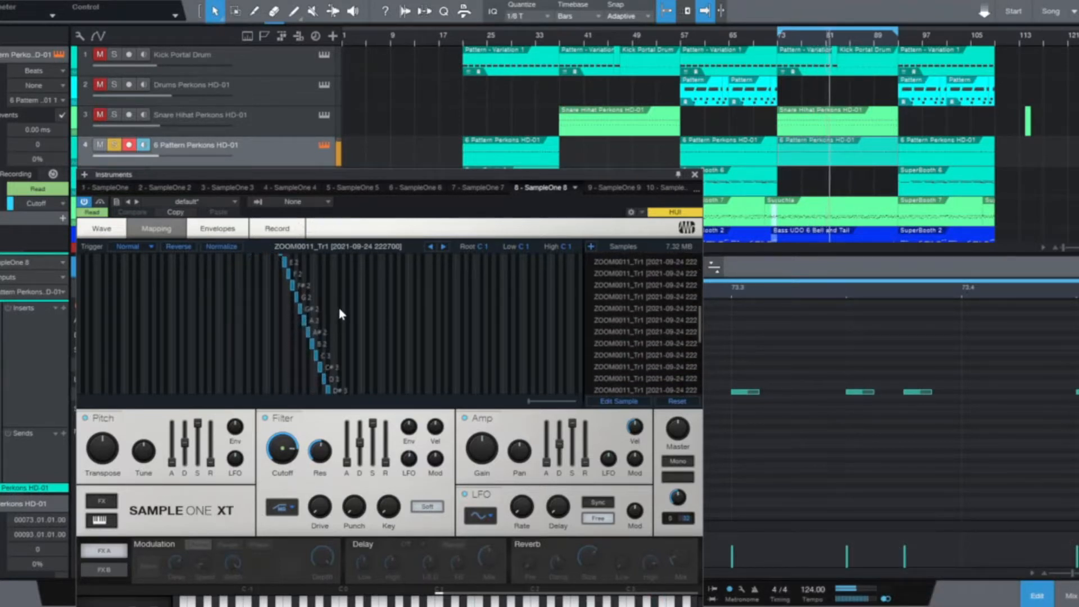
scroll(340, 313, down, 1)
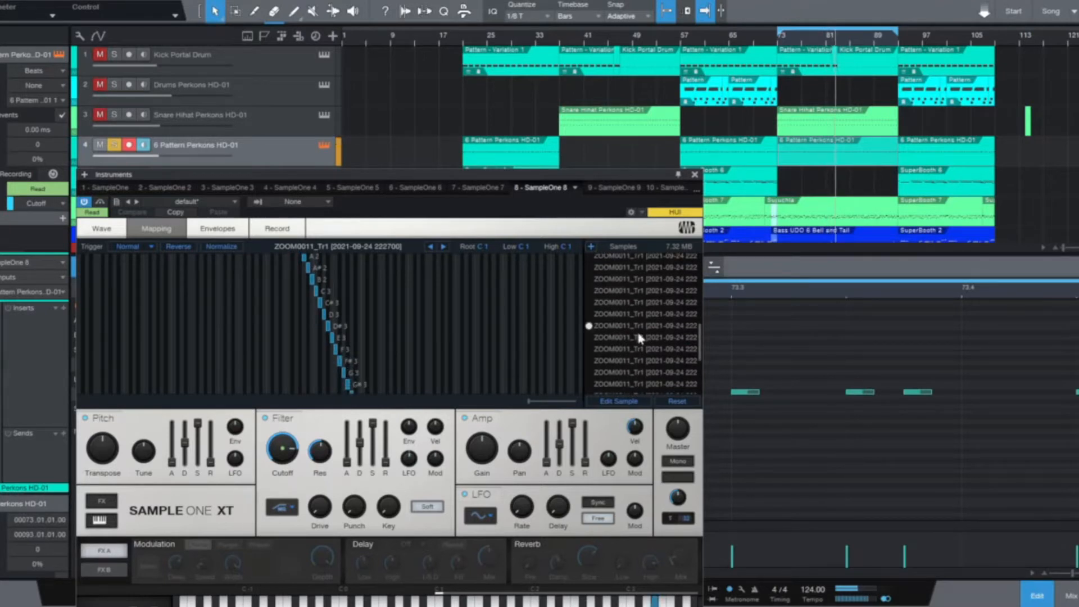
drag(594, 173, 499, 188)
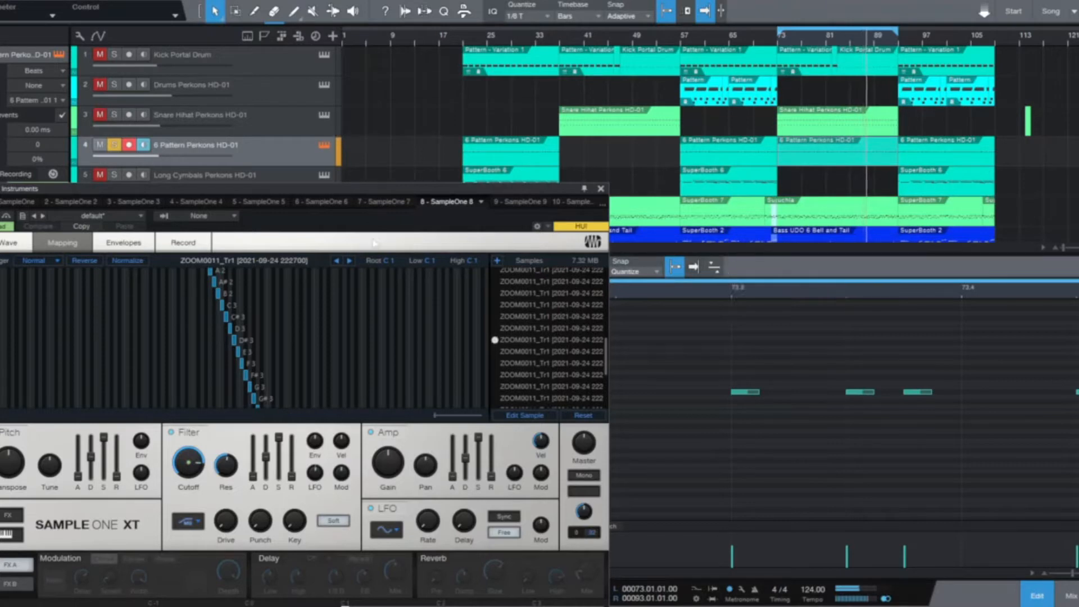
drag(334, 195, 382, 248)
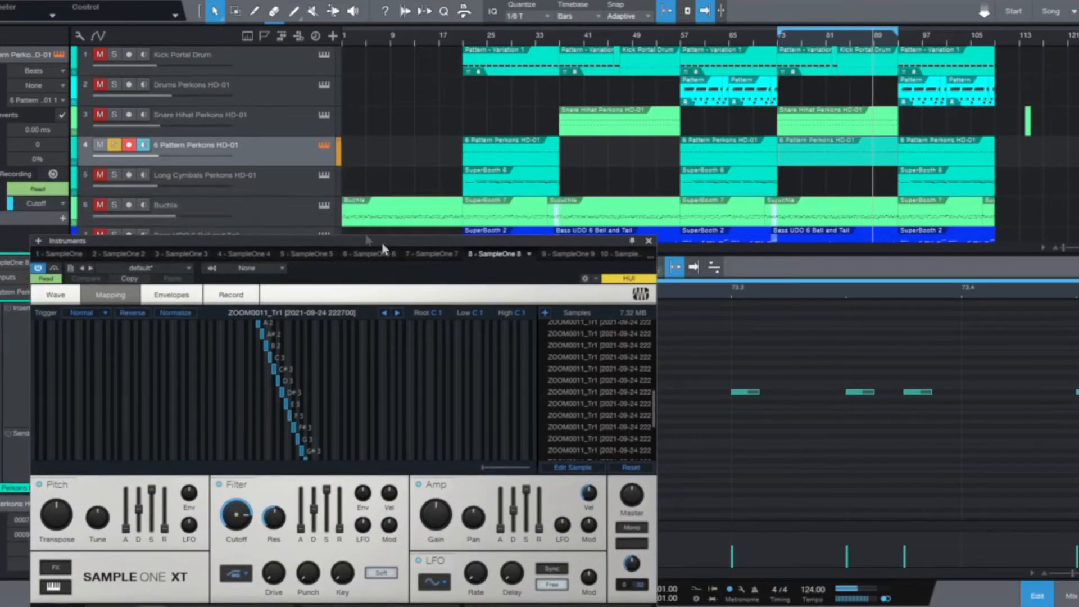
Step: Solo and select the Long Cymbals Perkons HD-01 track in place of 6 Pattern, and loop playback over bars 57 to 73
click(115, 175)
click(115, 145)
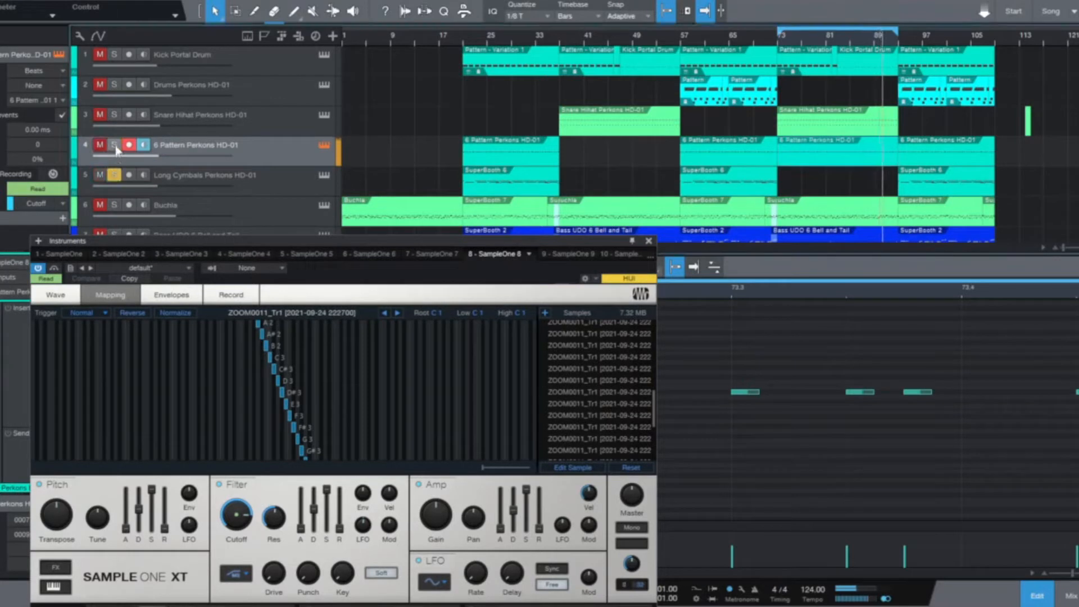
click(202, 184)
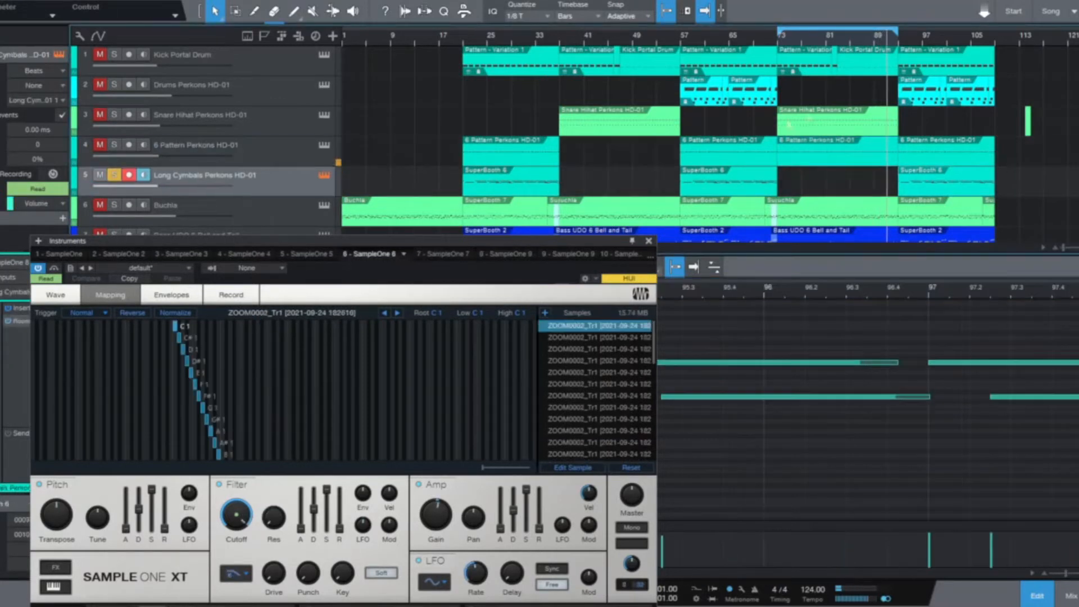
drag(681, 29, 777, 31)
click(680, 40)
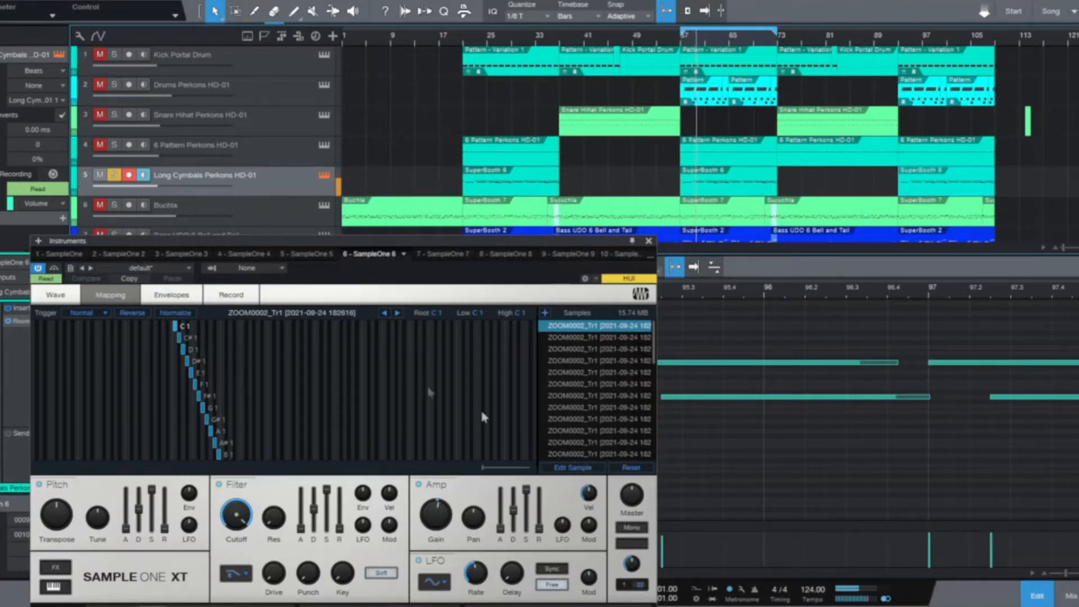
Step: Browse the mapped samples in the Long Cymbals Perkons HD-01 track's sampler
scroll(554, 382, down, 3)
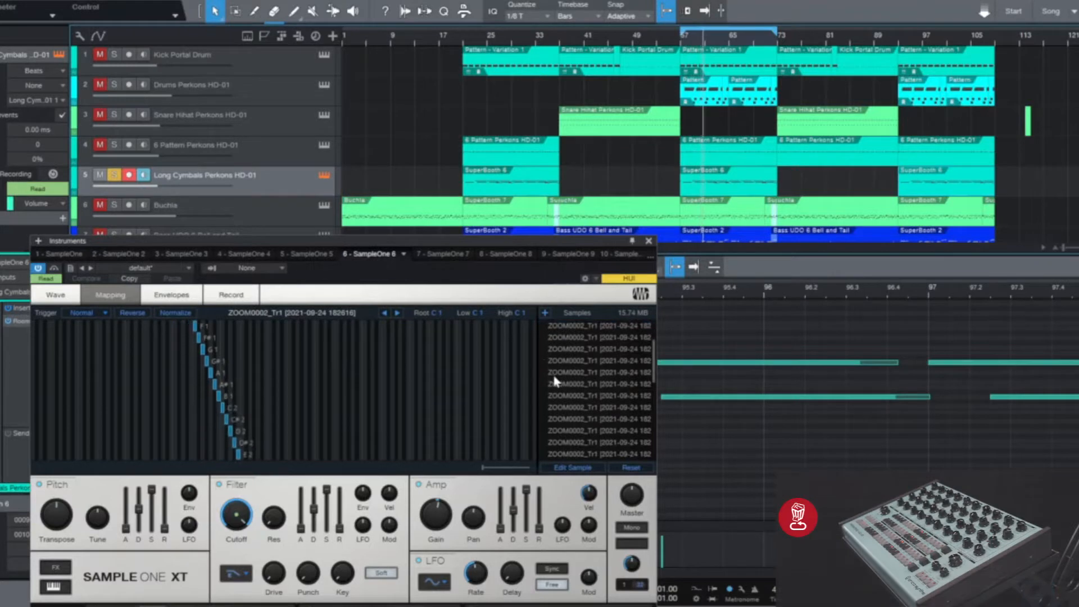
scroll(555, 381, down, 9)
scroll(554, 382, down, 2)
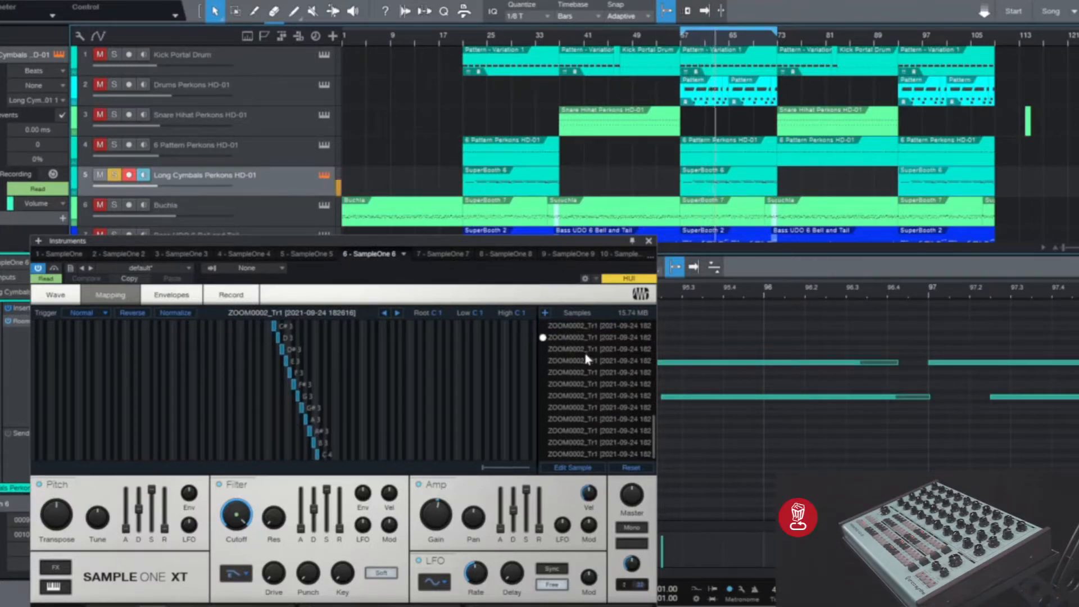
scroll(580, 398, up, 8)
scroll(580, 398, down, 8)
Step: Inspect the Long Cymbals Perkons HD-01 notes in the looped section and the filter type options of its sampler
drag(496, 254, 571, 447)
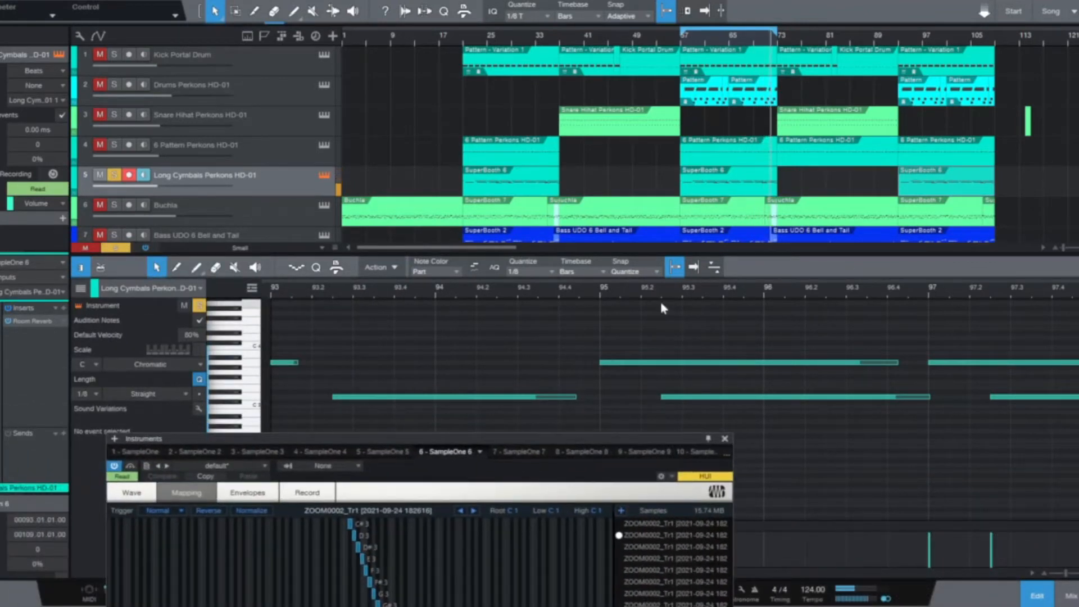
scroll(674, 291, down, 3)
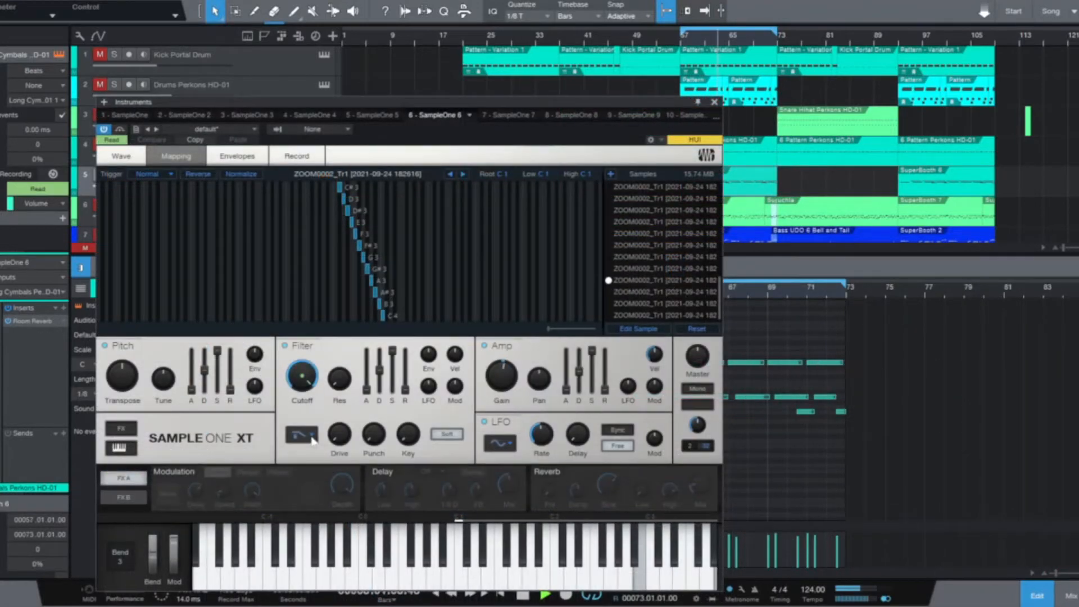
click(311, 439)
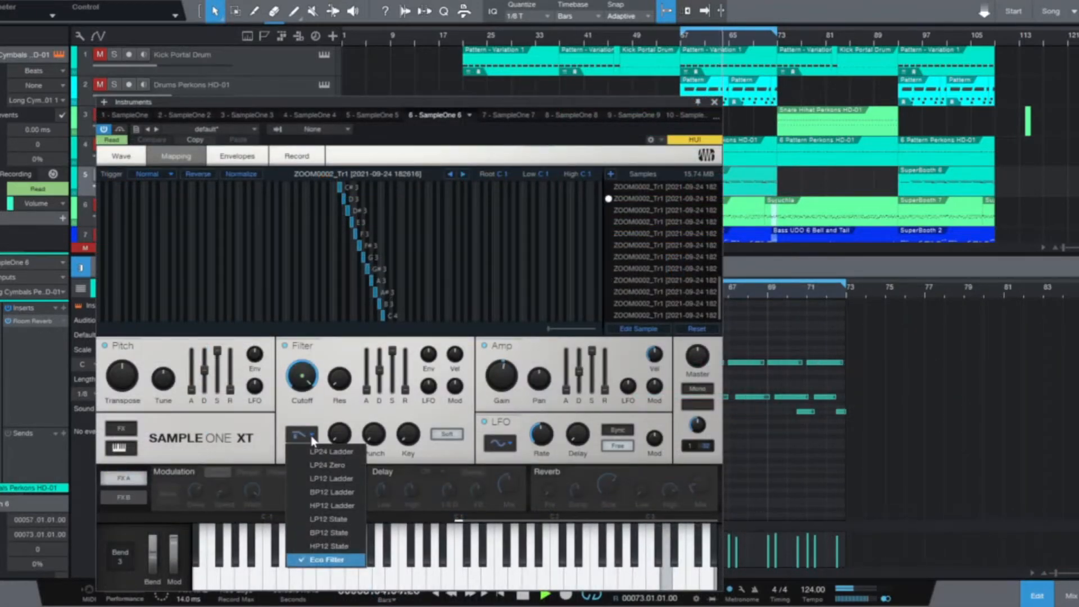
click(312, 440)
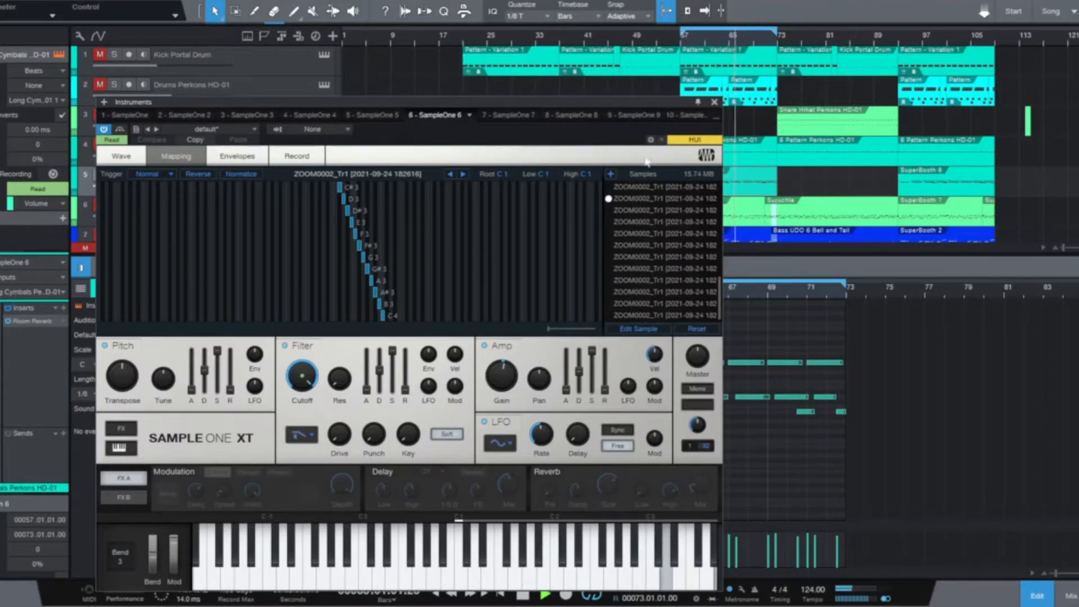
Step: Close the sampler and solo the 6 Pattern, Snare Hihat, Drums and Kick Portal Drum tracks together with Long Cymbals
click(716, 104)
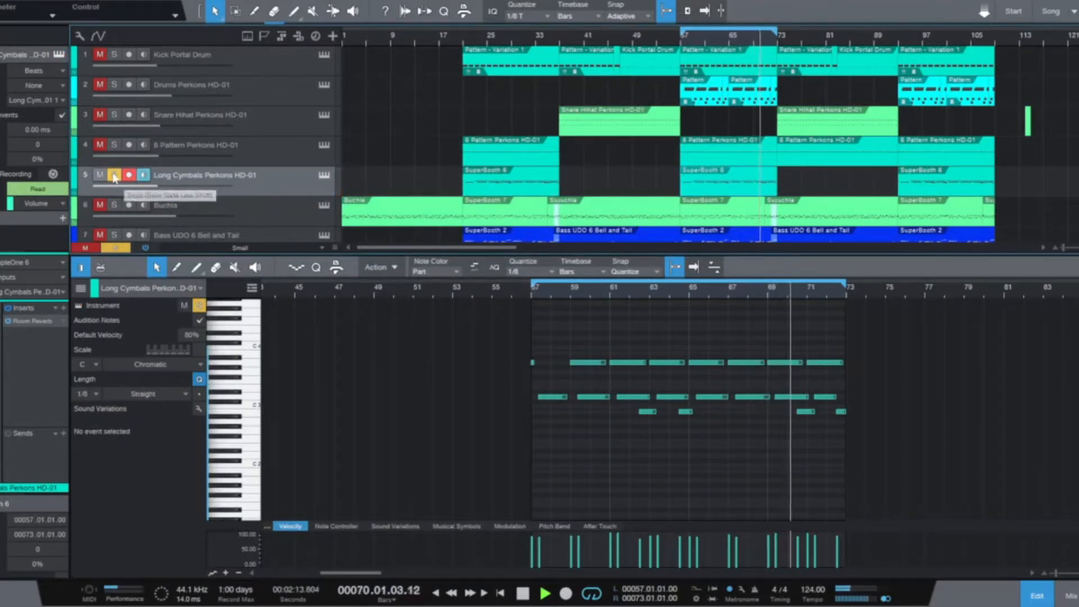
click(114, 145)
click(114, 115)
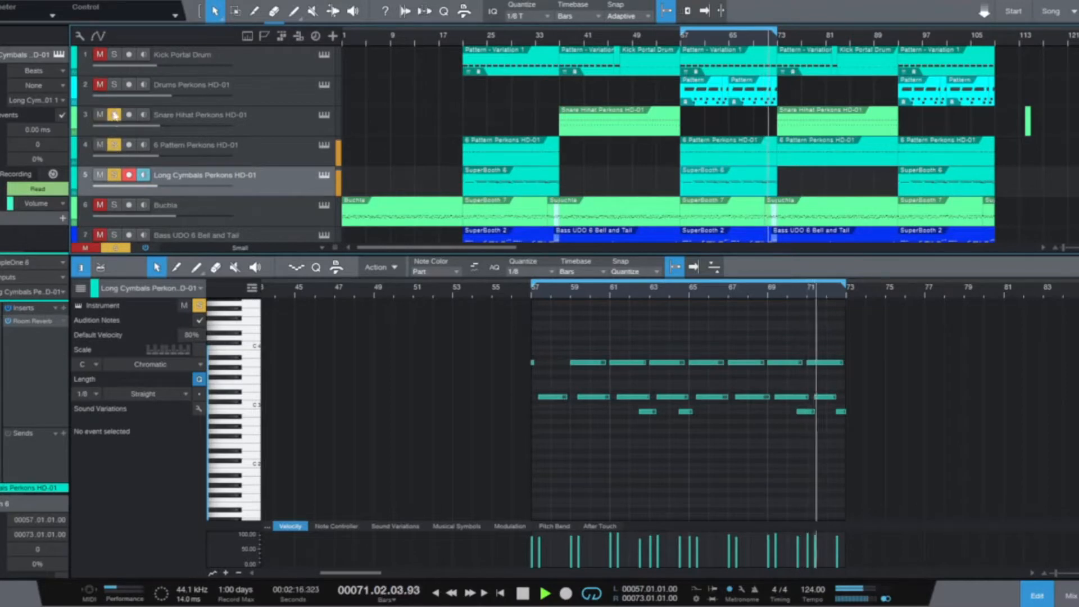
click(113, 54)
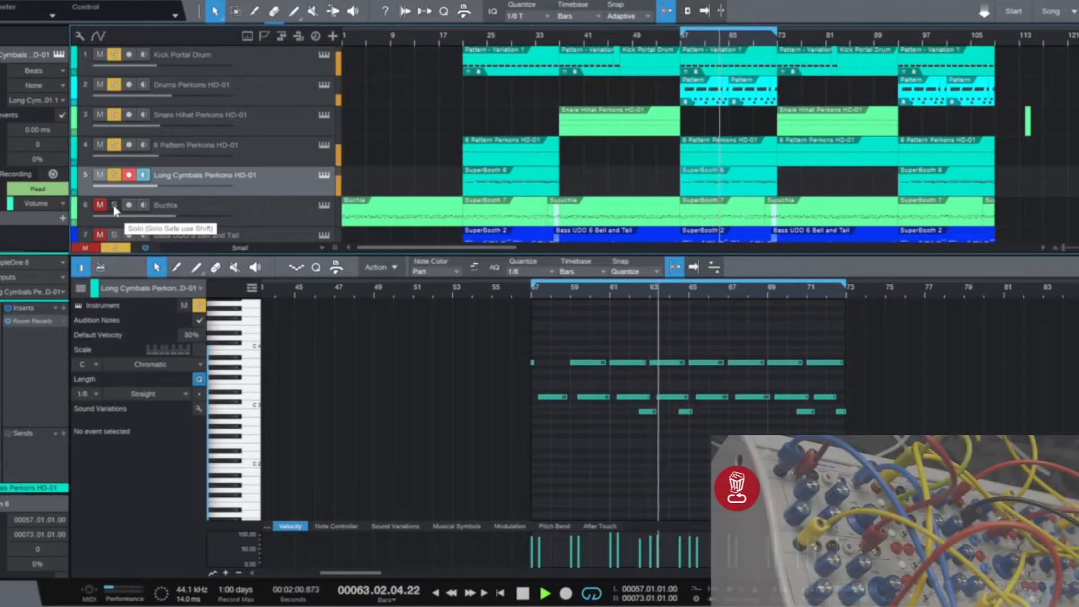
Step: Solo the Buchla track and take all five drum tracks out of solo
click(115, 208)
click(114, 177)
click(115, 147)
click(115, 115)
click(115, 84)
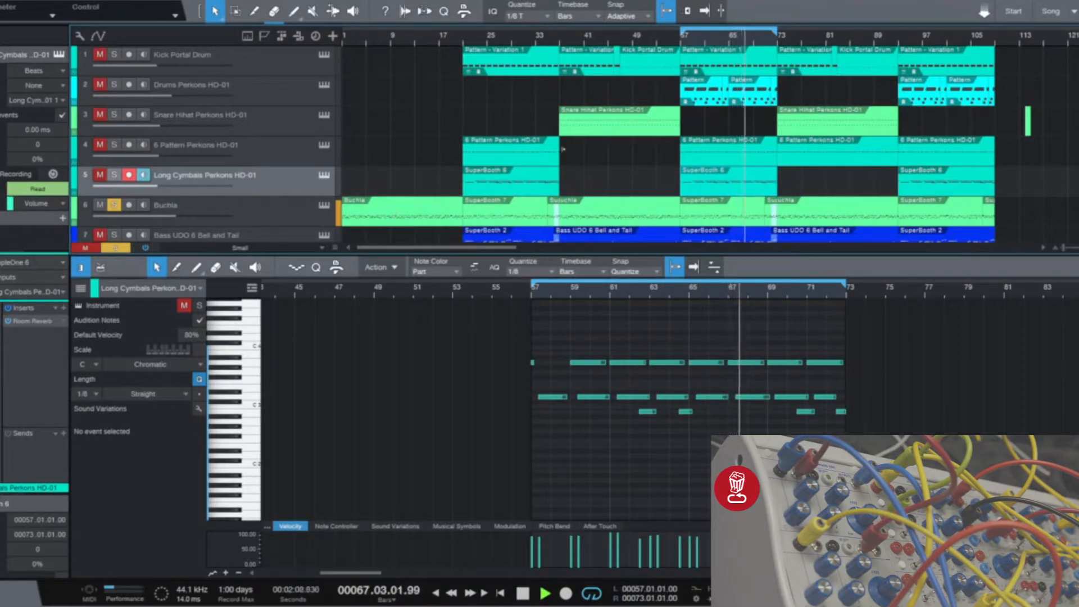
Step: Examine the notes of the Buchla track's parts, including those starting at bars 57 and 93, in the note editor
click(730, 224)
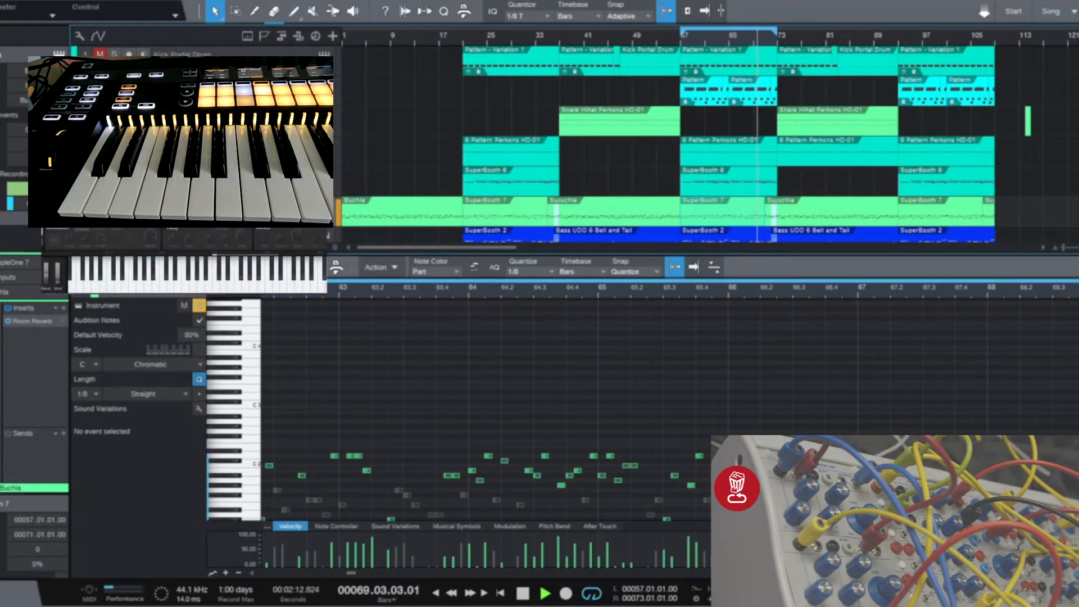
scroll(731, 470, down, 3)
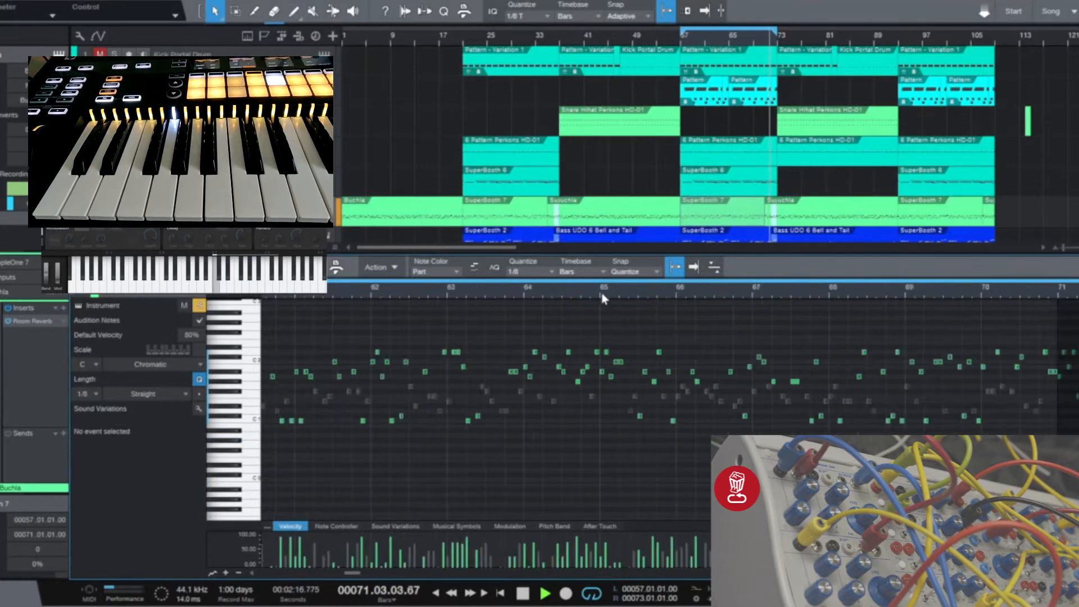
scroll(601, 296, down, 5)
scroll(602, 296, down, 2)
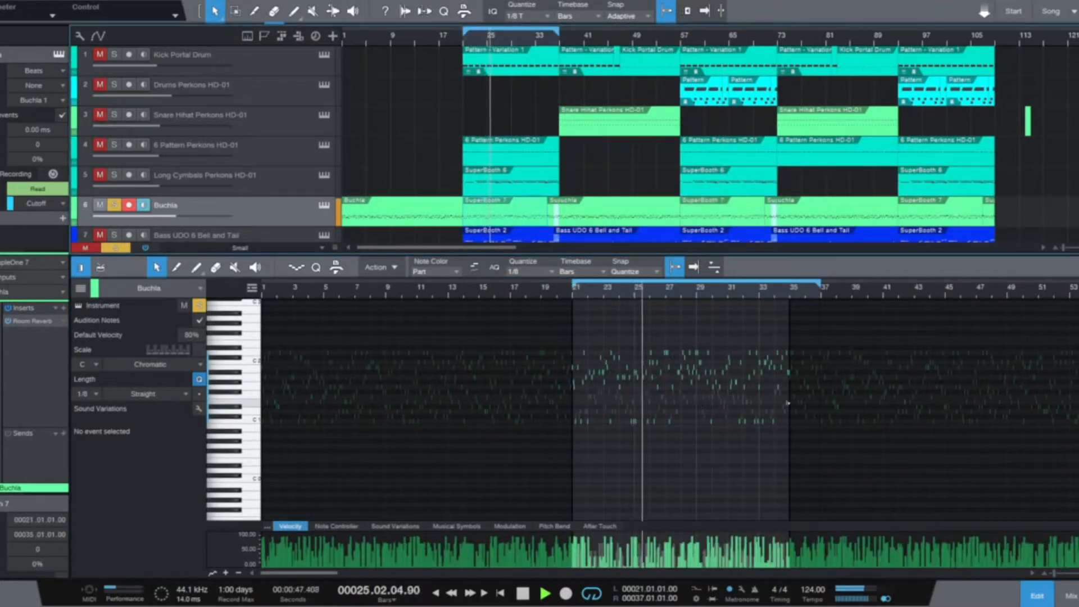
click(728, 219)
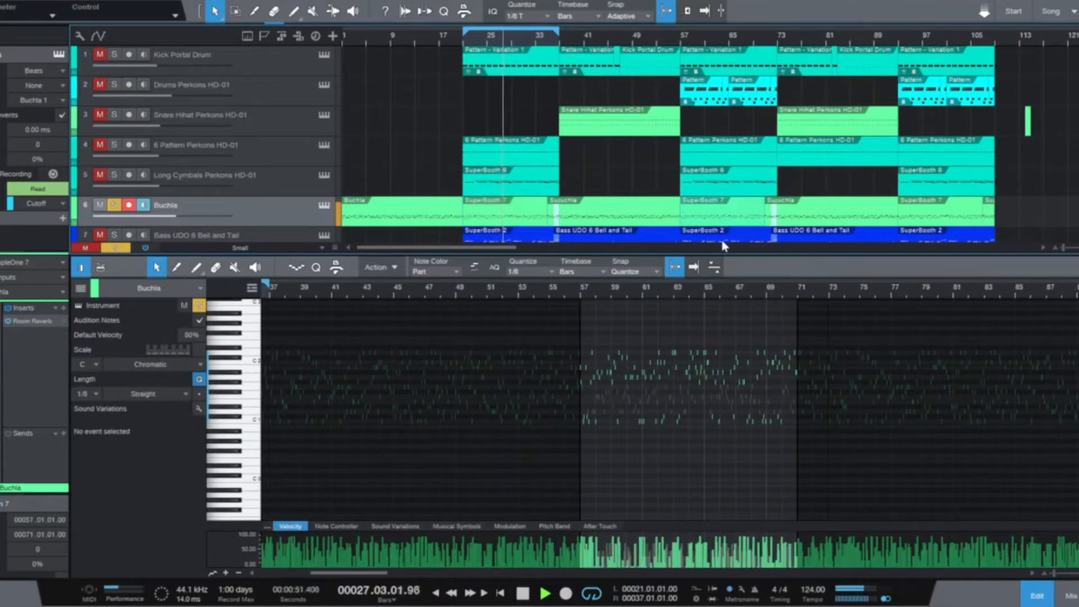
click(935, 222)
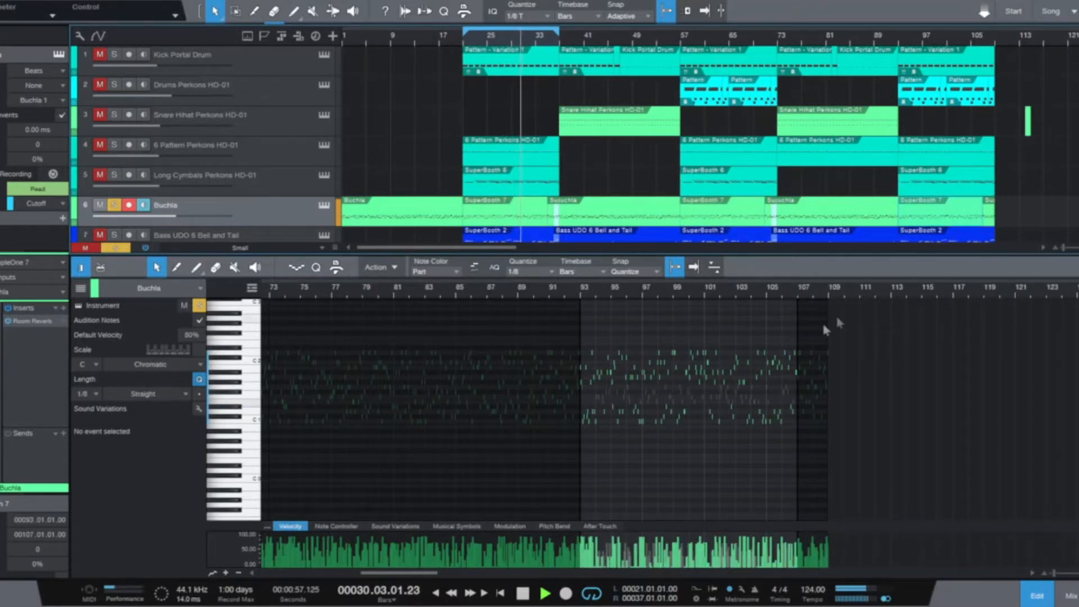
Step: Open the Buchla track's sampler and inspect its filter type options without changing the selection
scroll(201, 193, down, 1)
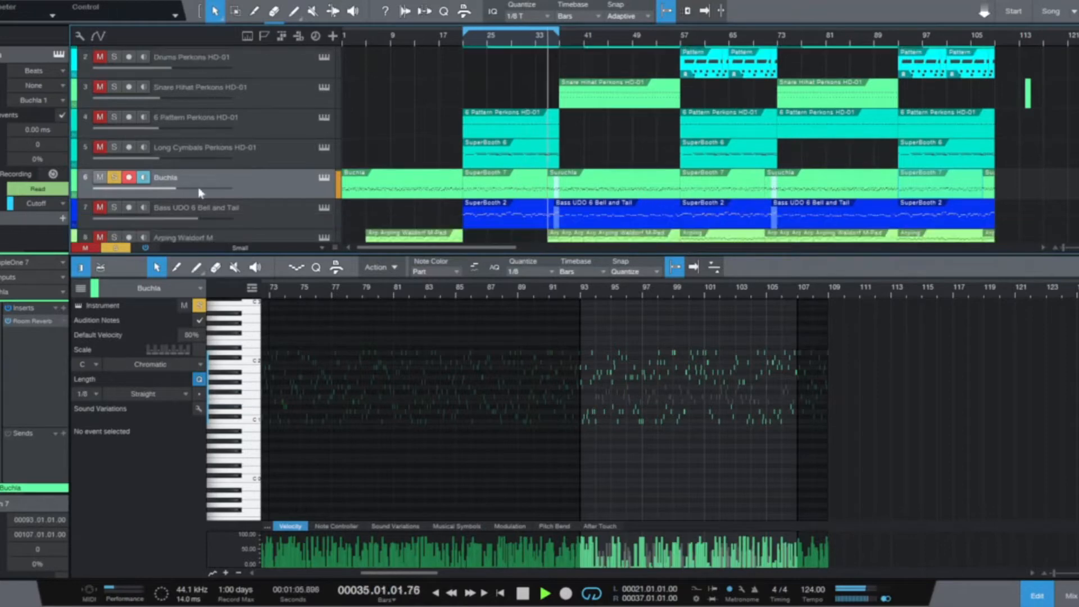
click(324, 179)
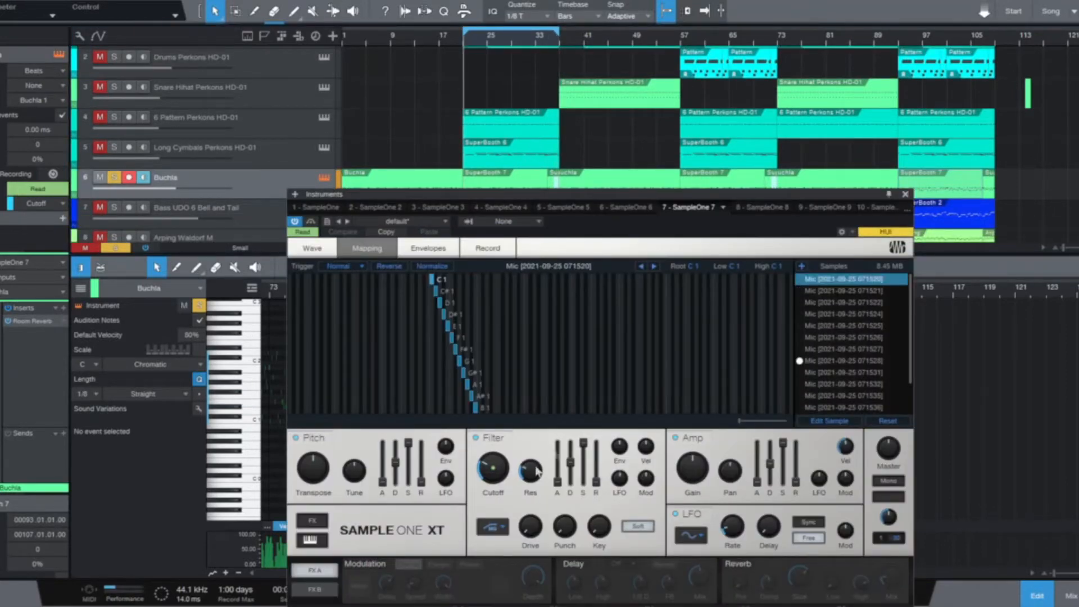
click(494, 527)
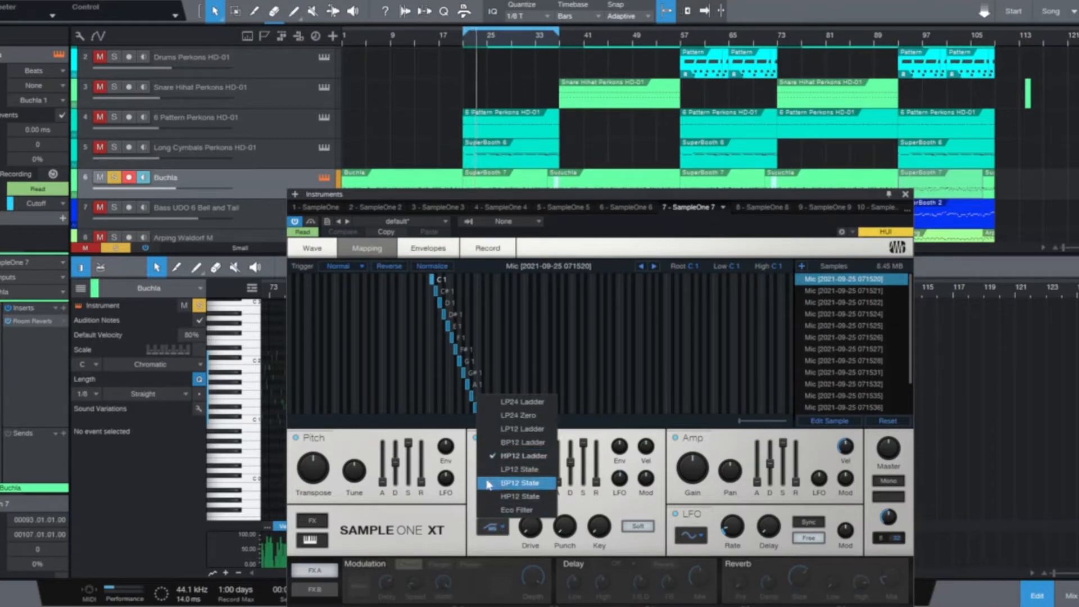
click(471, 493)
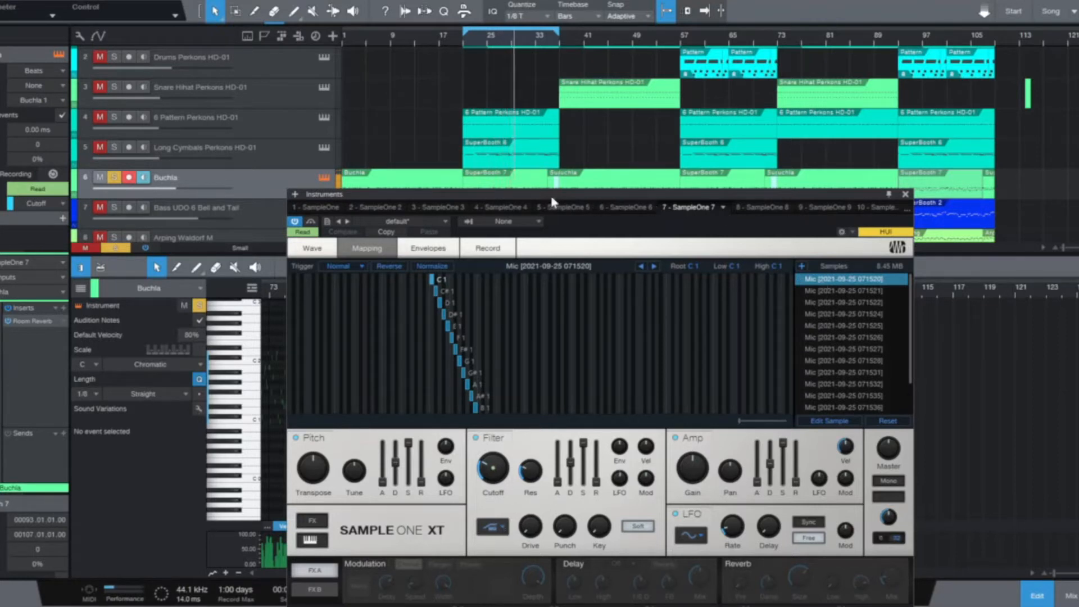
Step: Solo and select the Bass UDO 6 Bell and Tail track in place of Buchla, moving the sampler window clear of the track list
drag(542, 192, 545, 219)
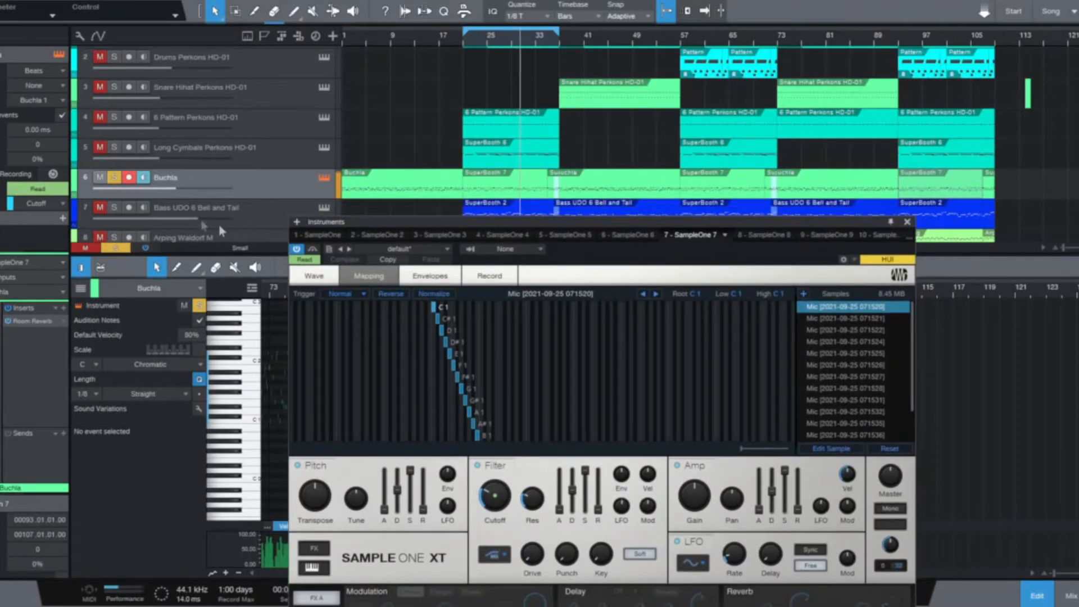
click(114, 208)
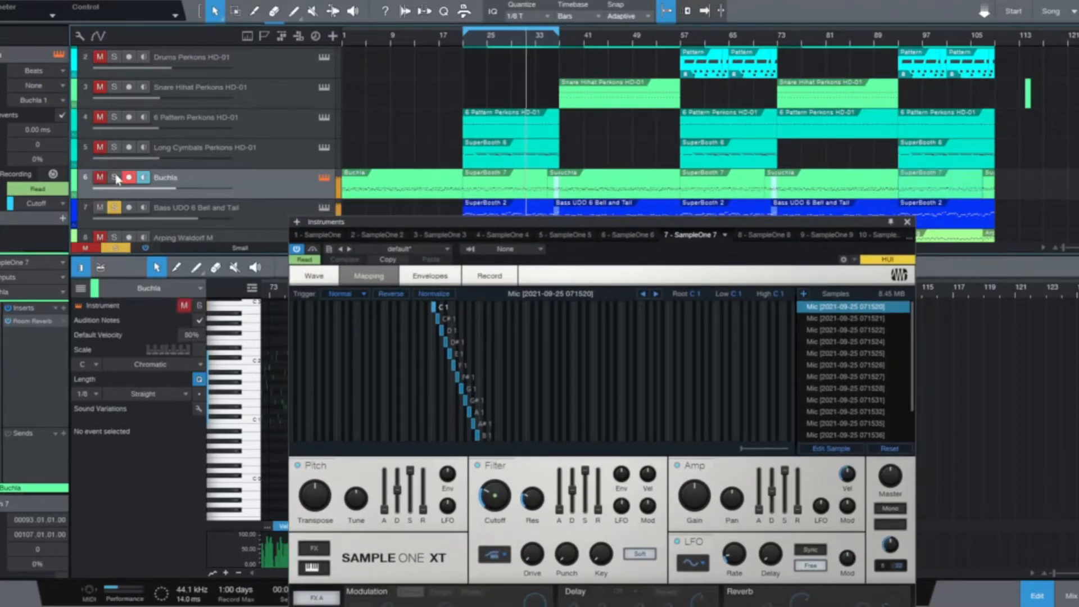
click(211, 209)
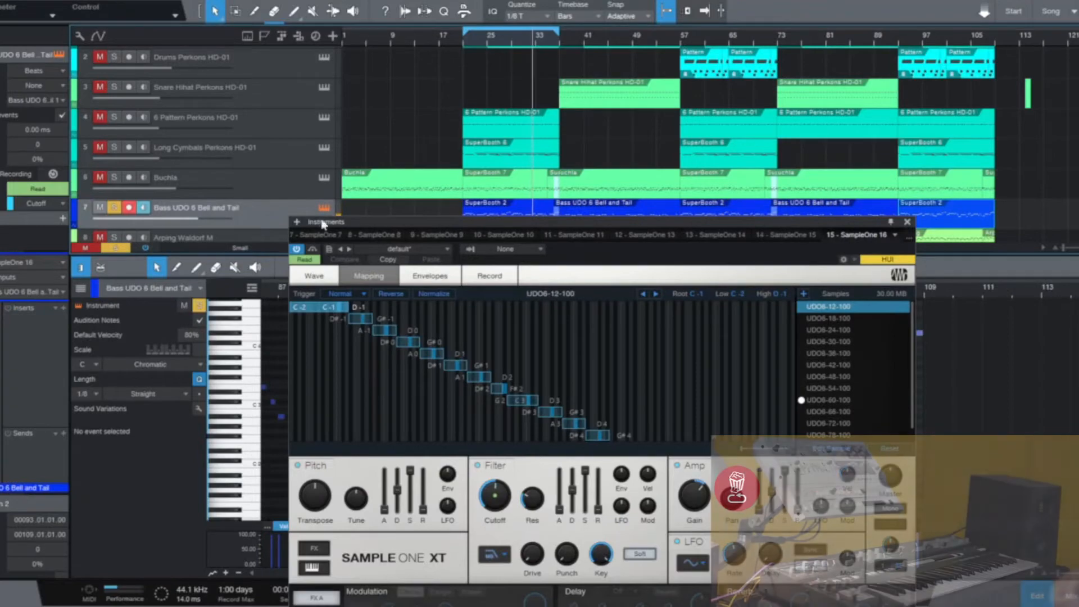
Step: Inspect the Bass UDO 6 Bell and Tail sampler's mapped samples and filter types, keep LP24 Ladder, and close the sampler
drag(553, 225, 479, 163)
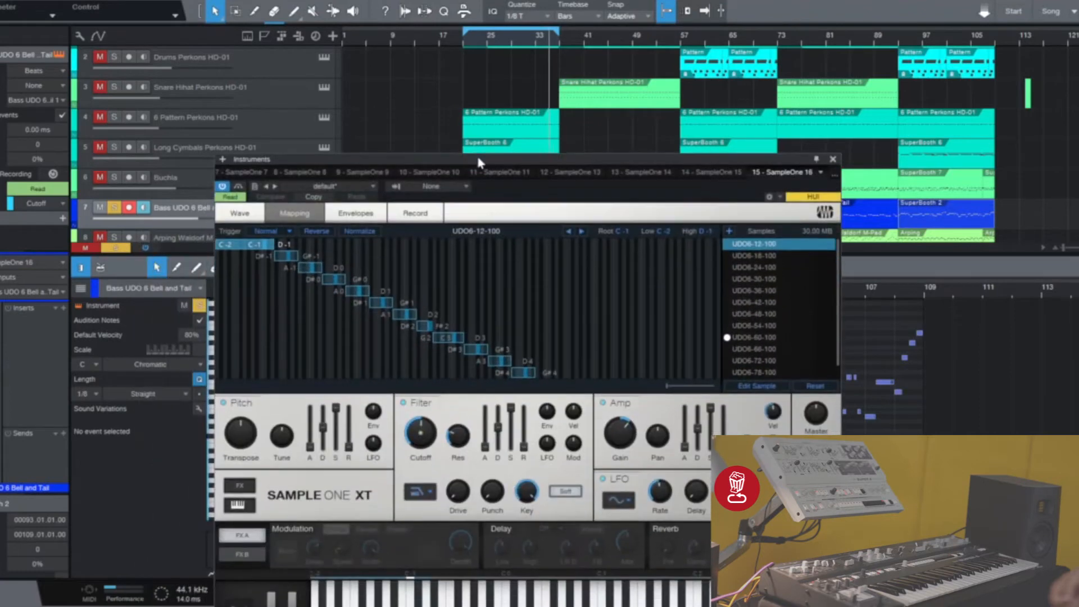
scroll(550, 326, down, 1)
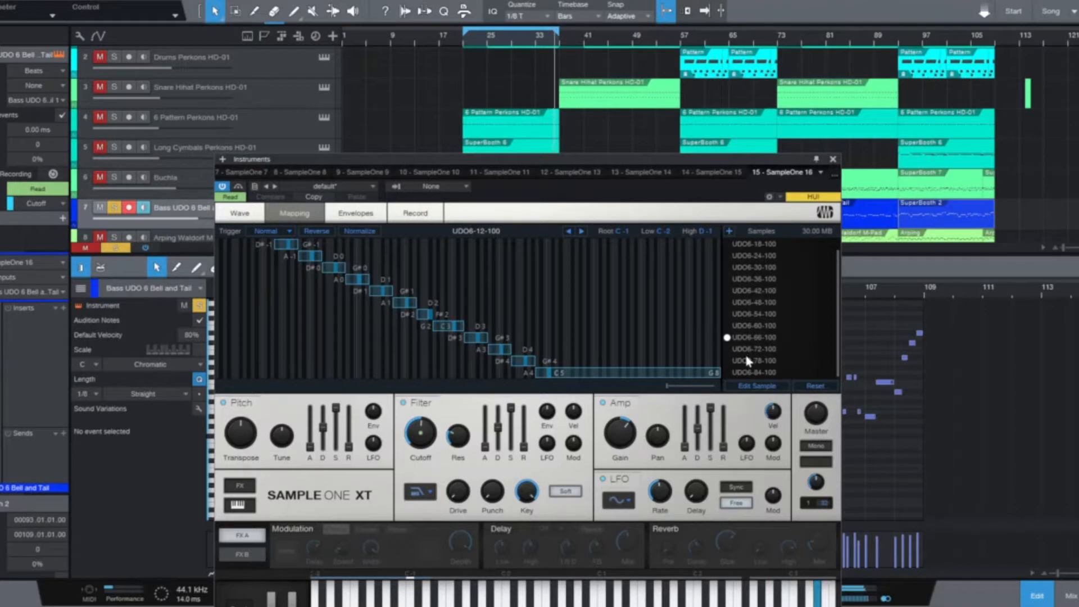
click(431, 496)
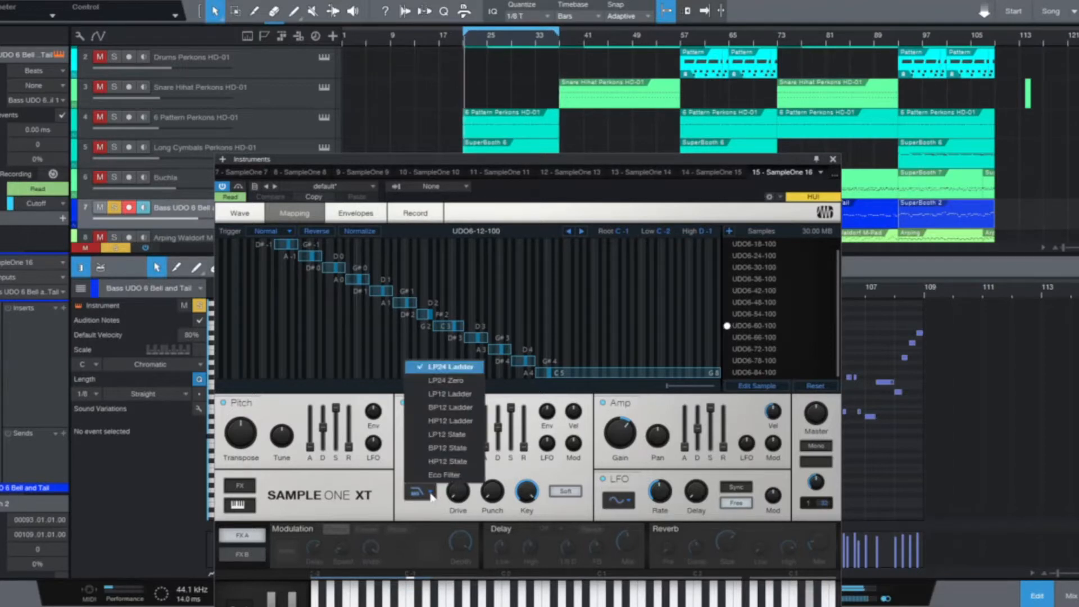
click(460, 369)
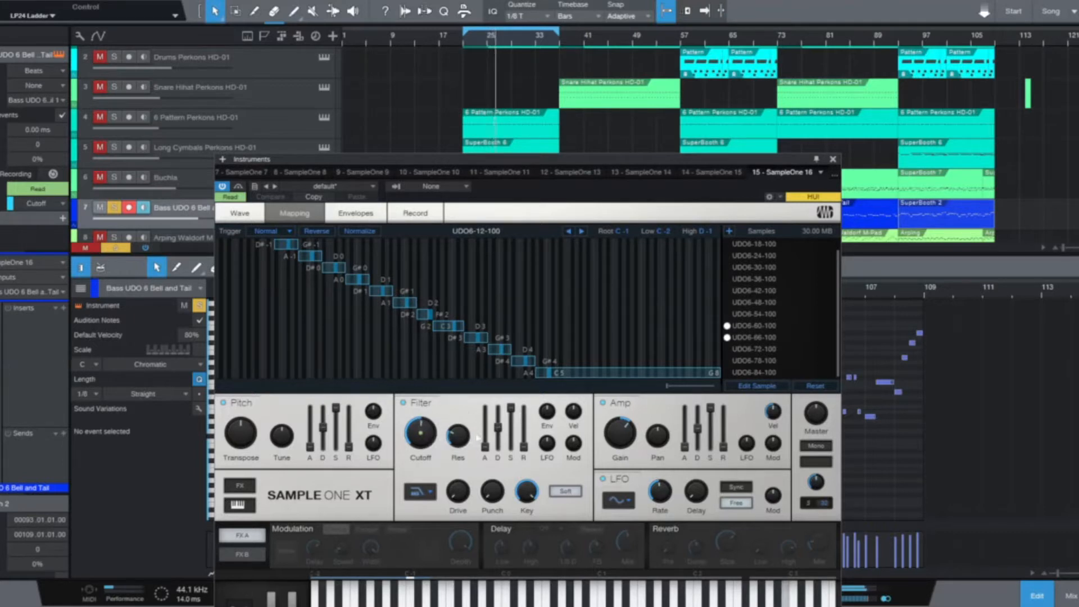
click(833, 162)
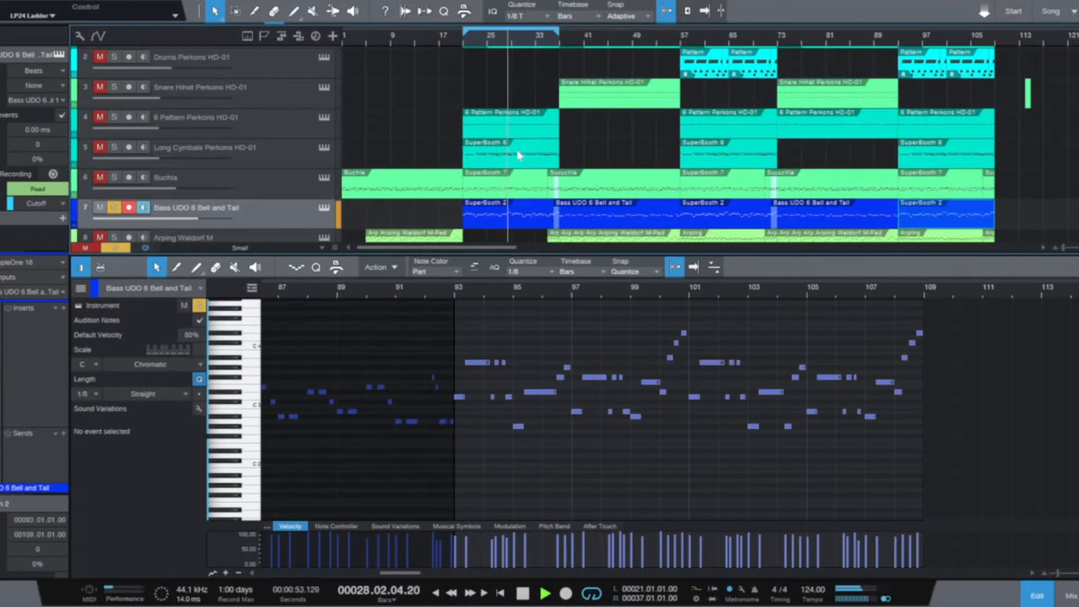
Step: Open the bass part starting at bar 21 in the note editor and examine its notes up close and as a whole
click(534, 209)
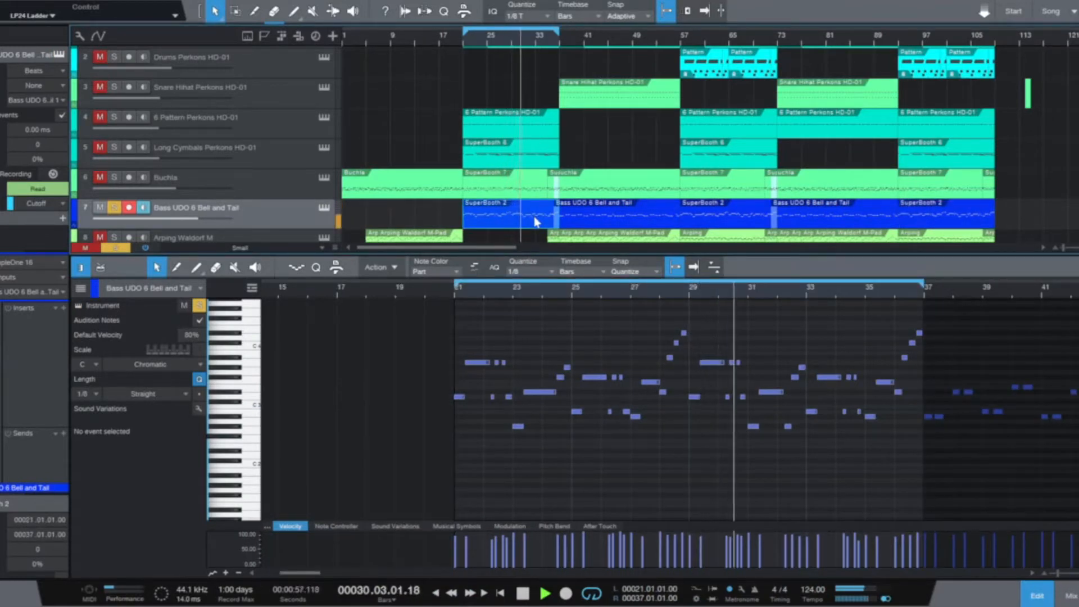
drag(782, 288, 785, 298)
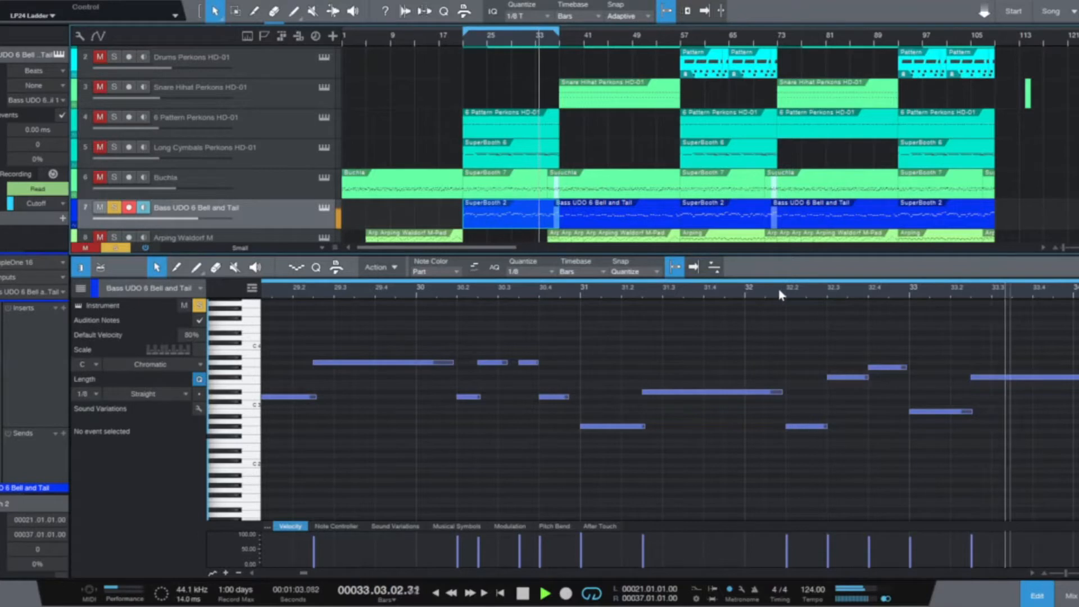
drag(784, 293, 779, 290)
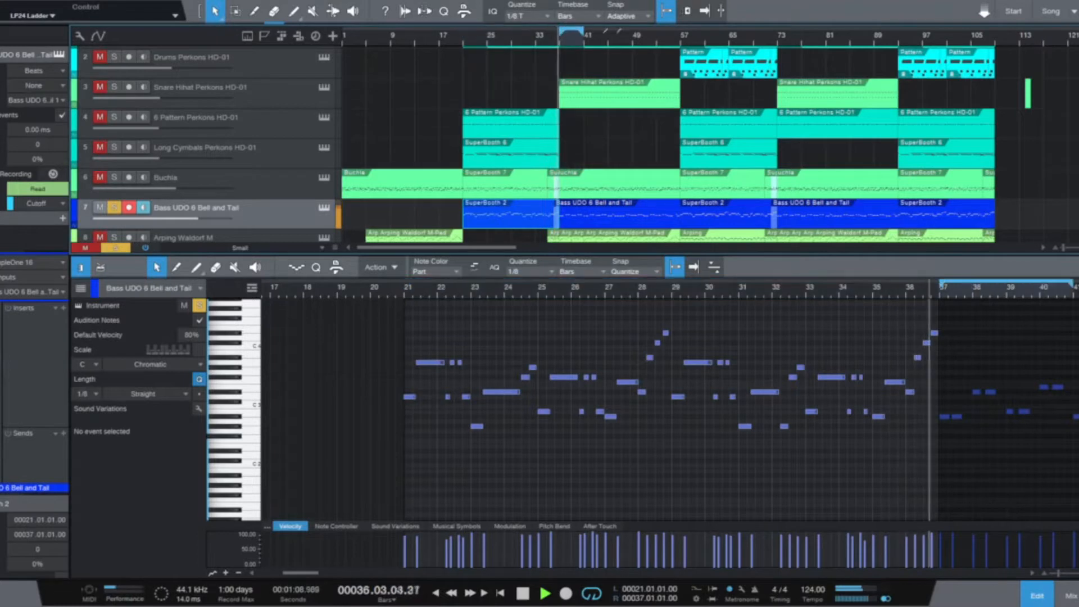
Step: Loop playback over bars 37 to 57 and open the Bass UDO 6 Bell and Tail part of that section in the note editor
drag(655, 37, 680, 36)
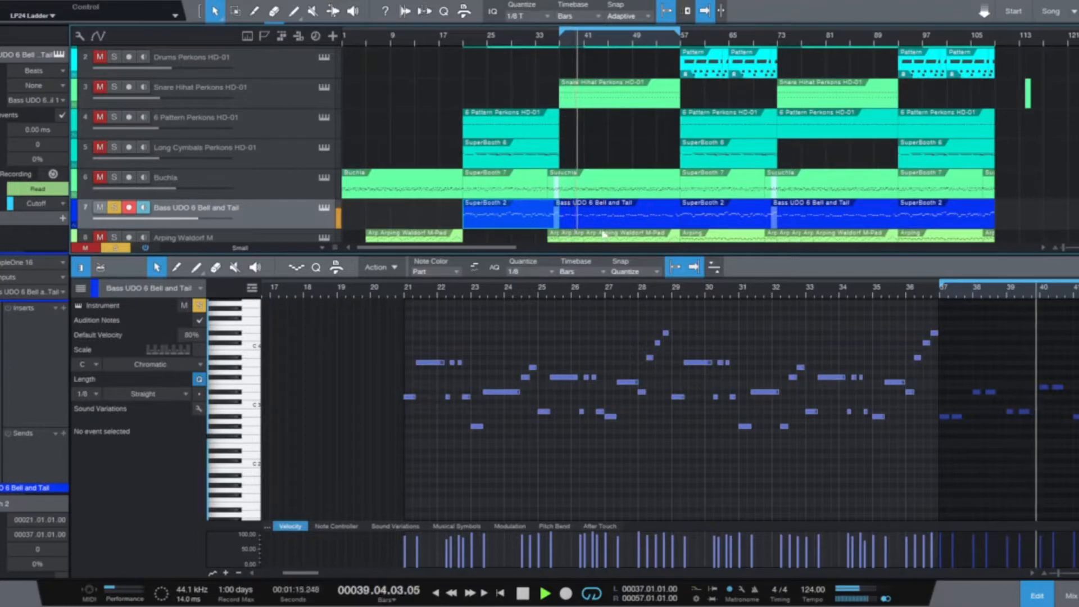
click(610, 221)
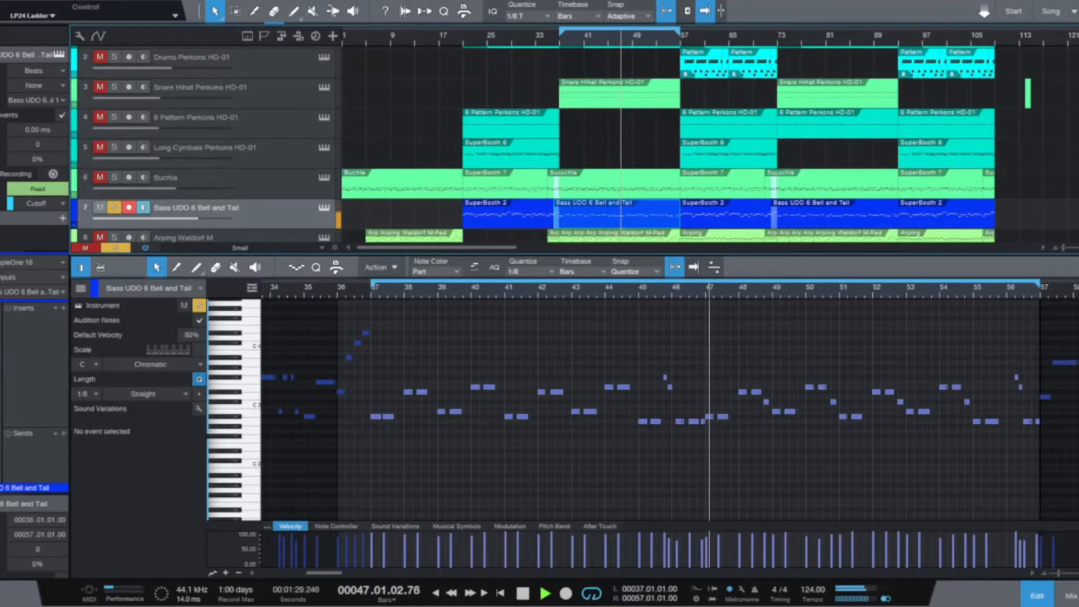
Step: Solo the Kick Portal Drum track alongside the bass and set the playback loop to bars 73 to 93
scroll(132, 58, up, 1)
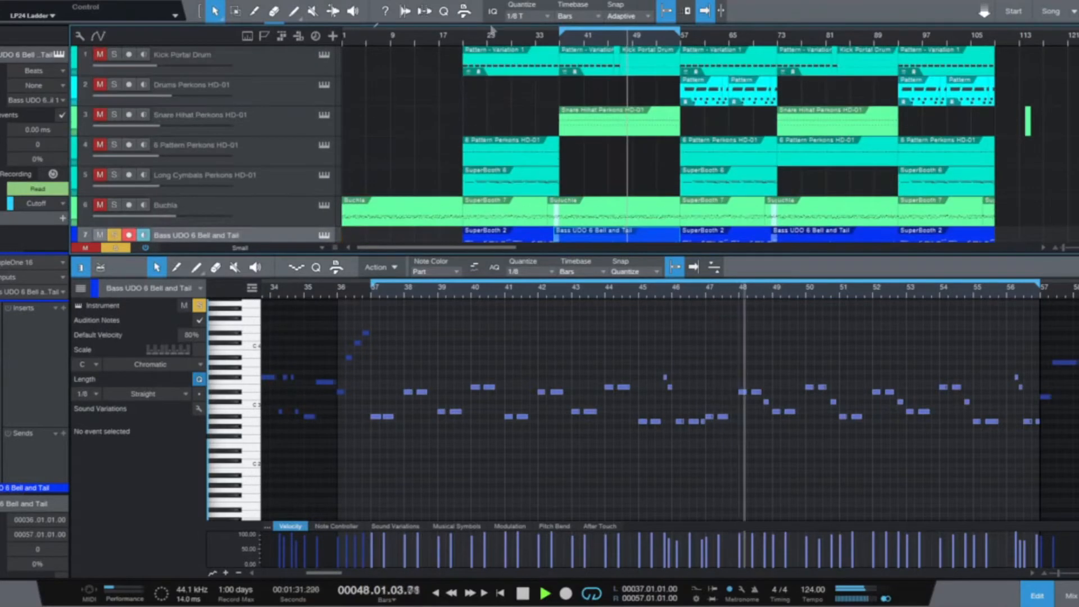
click(115, 55)
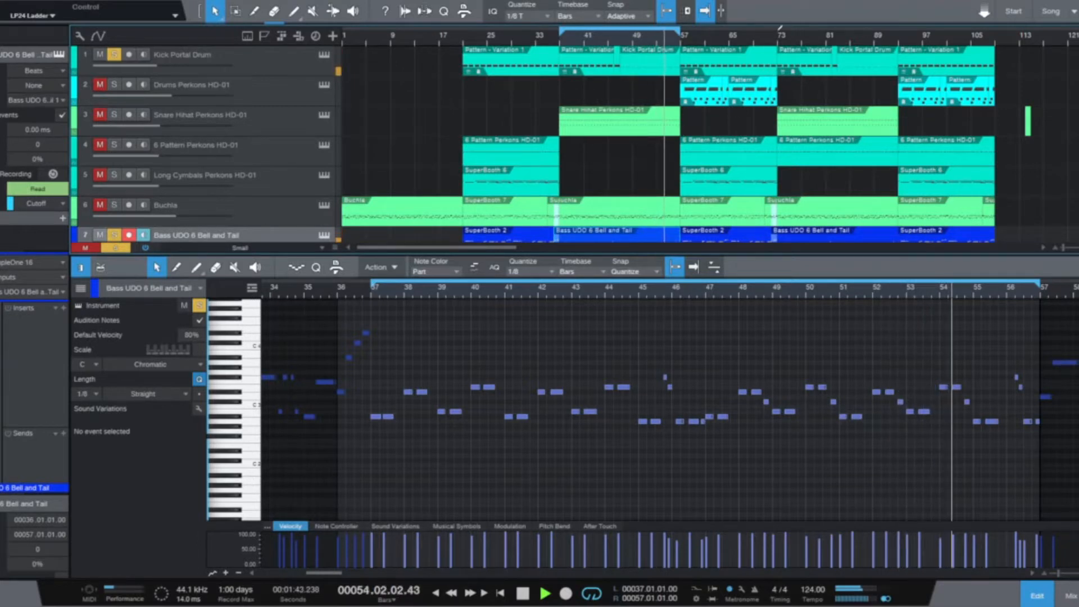
drag(781, 25, 898, 40)
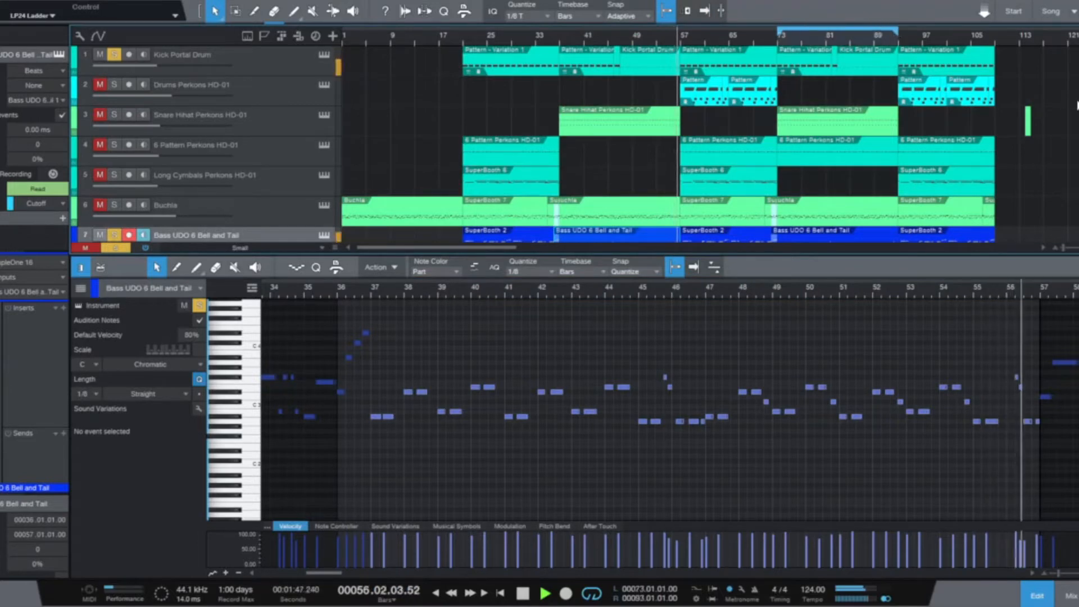
Step: Solo and select the Waldorf M Choir track alongside the bass and open its sampler
scroll(669, 135, down, 5)
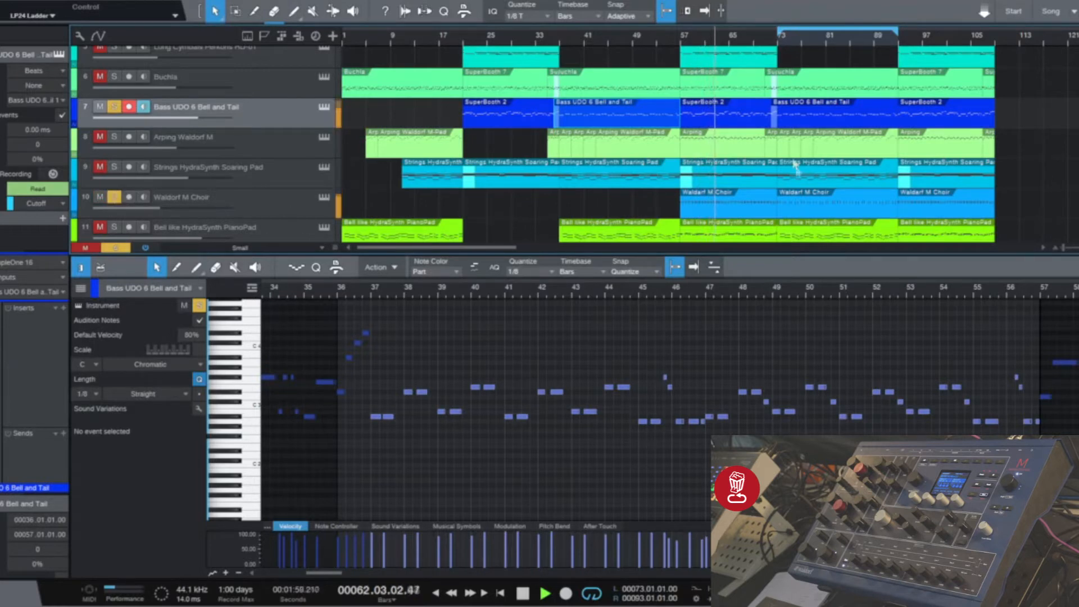
click(235, 195)
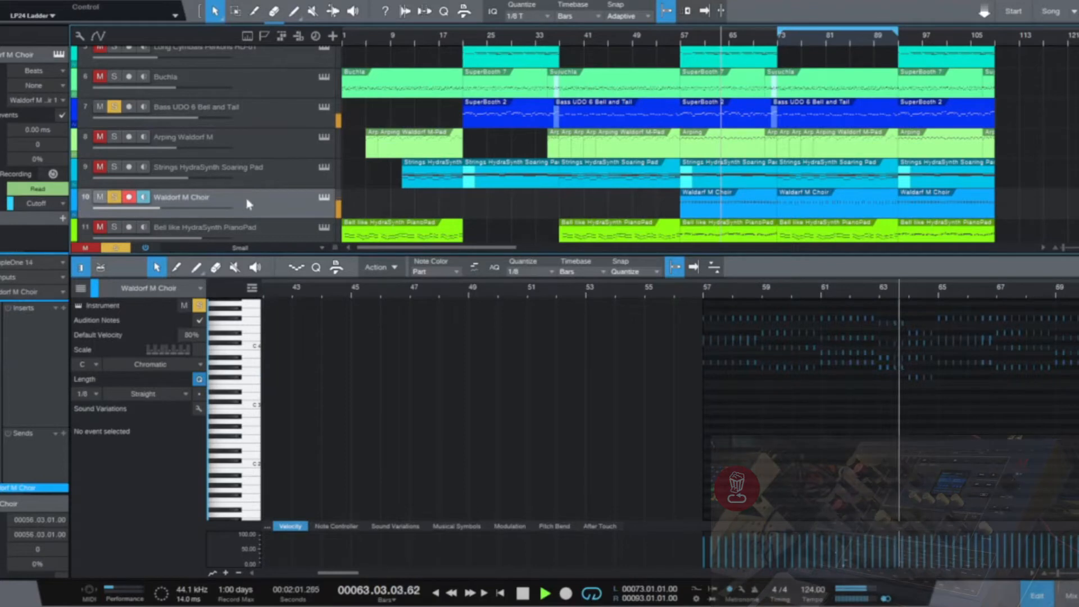
click(324, 198)
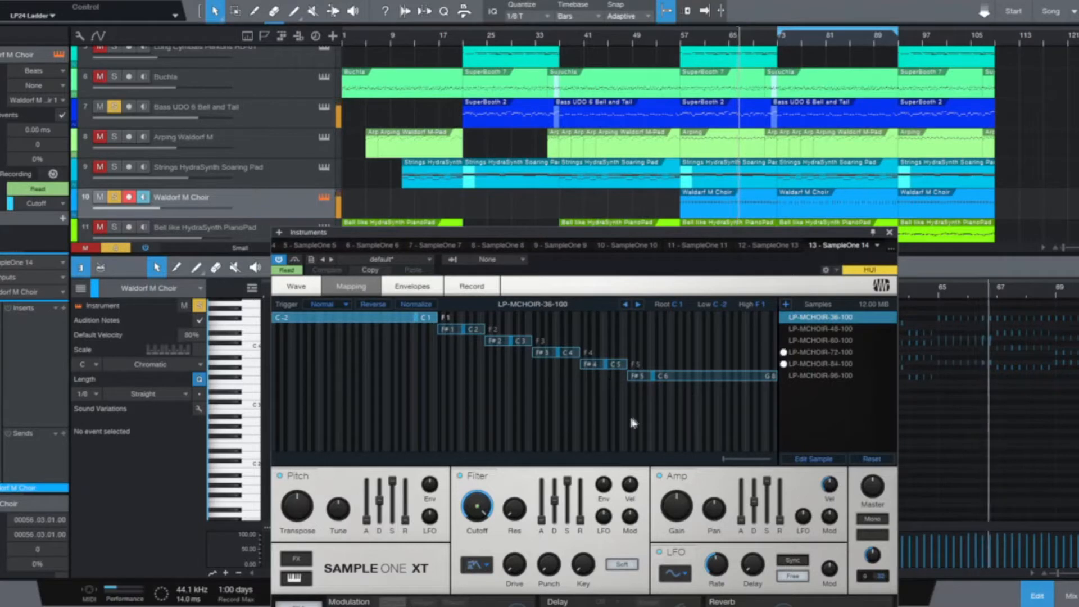
Step: Examine the Waldorf M Choir sampler's filter type options and mapped samples, then close the sampler
click(485, 567)
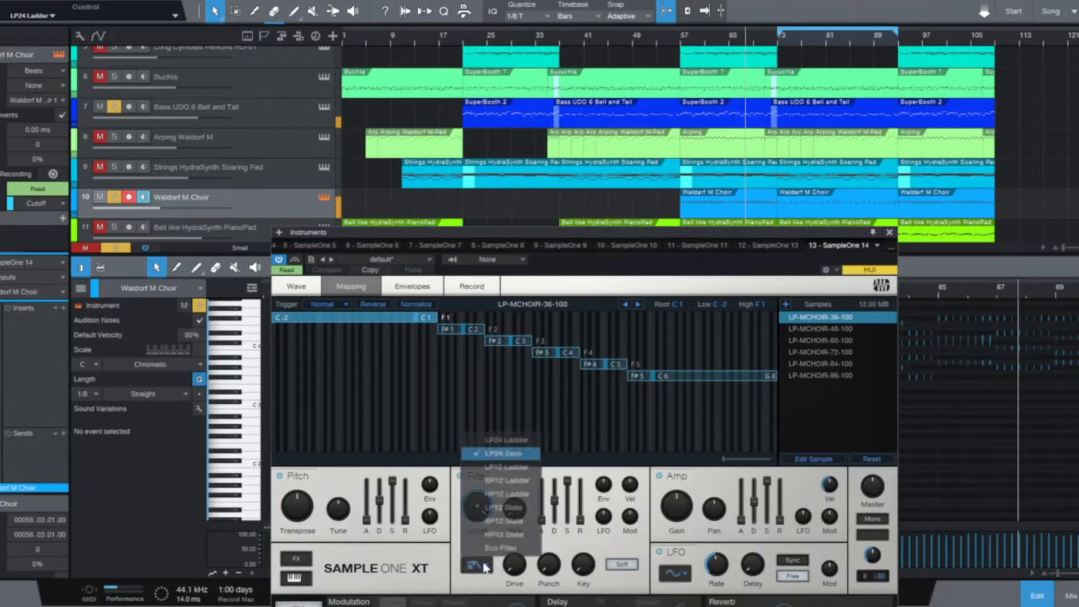
click(487, 568)
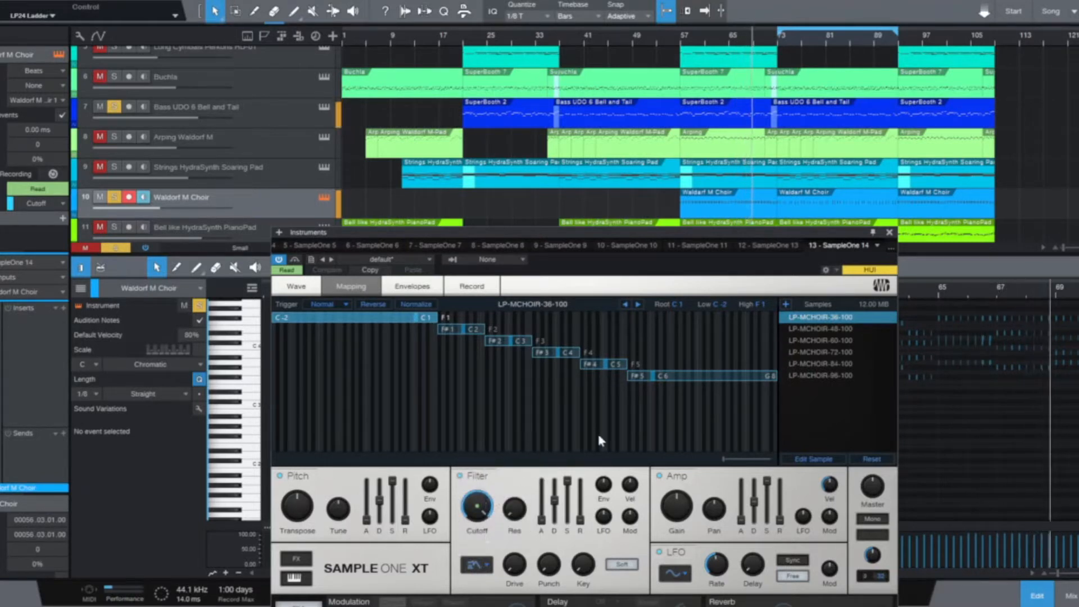
click(890, 232)
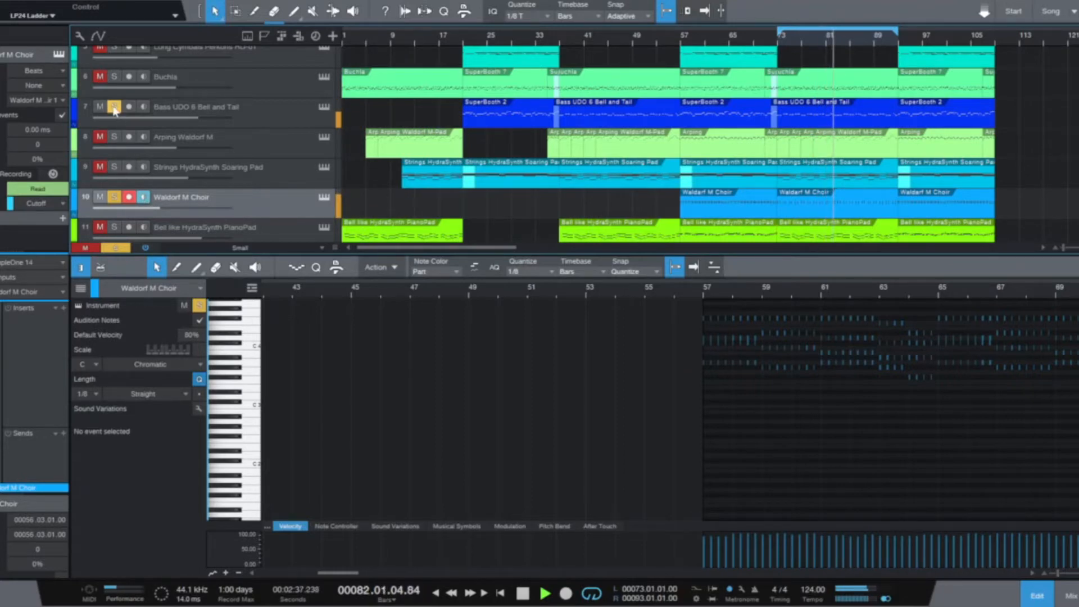
Step: Solo only the Strings HydraSynth Soaring Pad track, unsoloing the kick, bass and choir, and open its sampler
scroll(115, 110, up, 4)
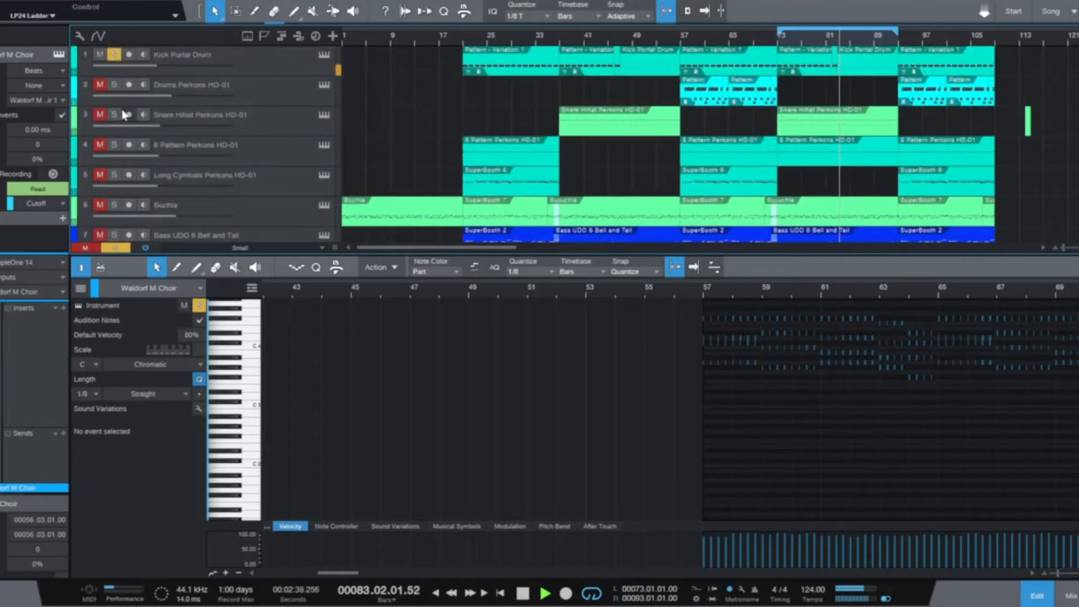
scroll(116, 56, down, 4)
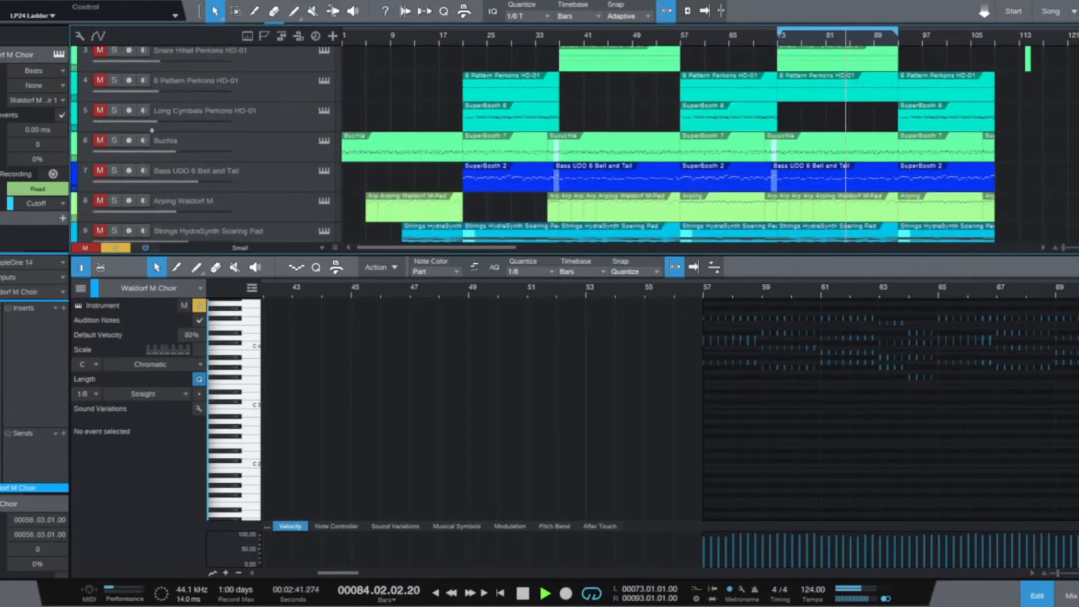
scroll(152, 140, down, 1)
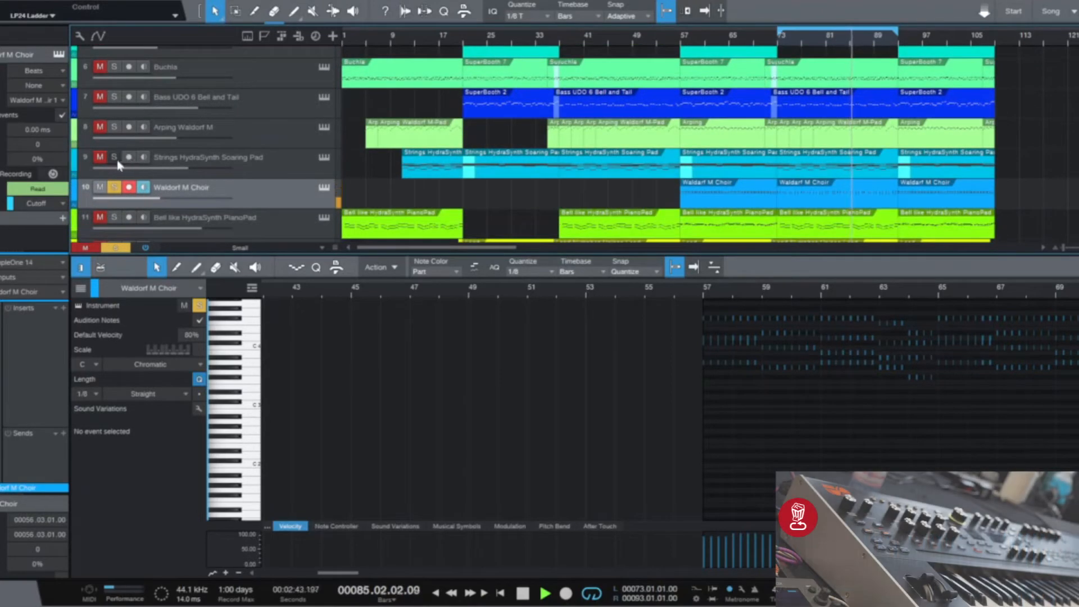
click(115, 187)
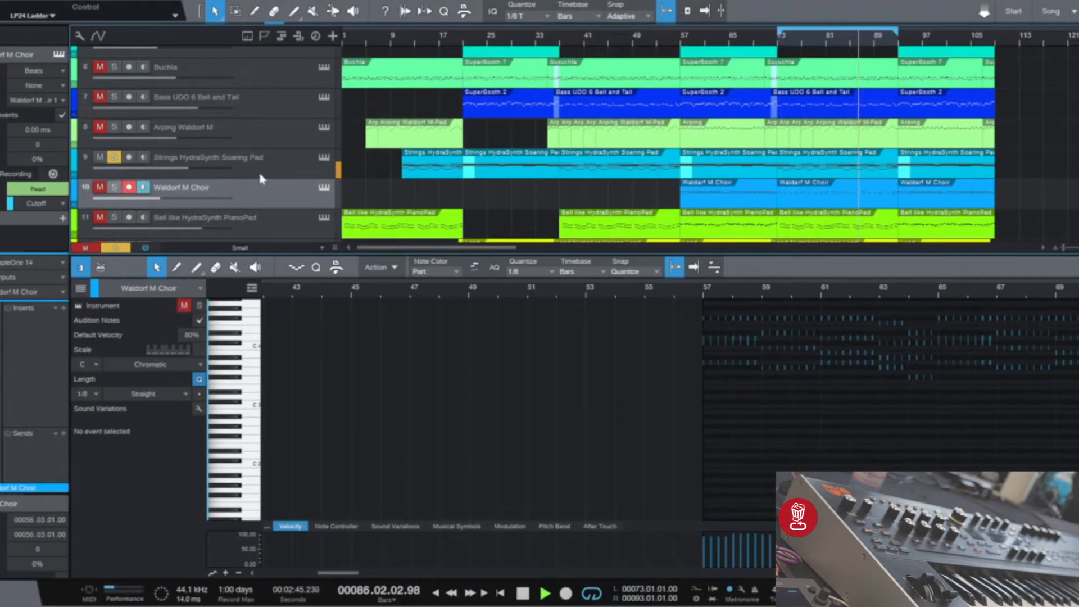
click(324, 158)
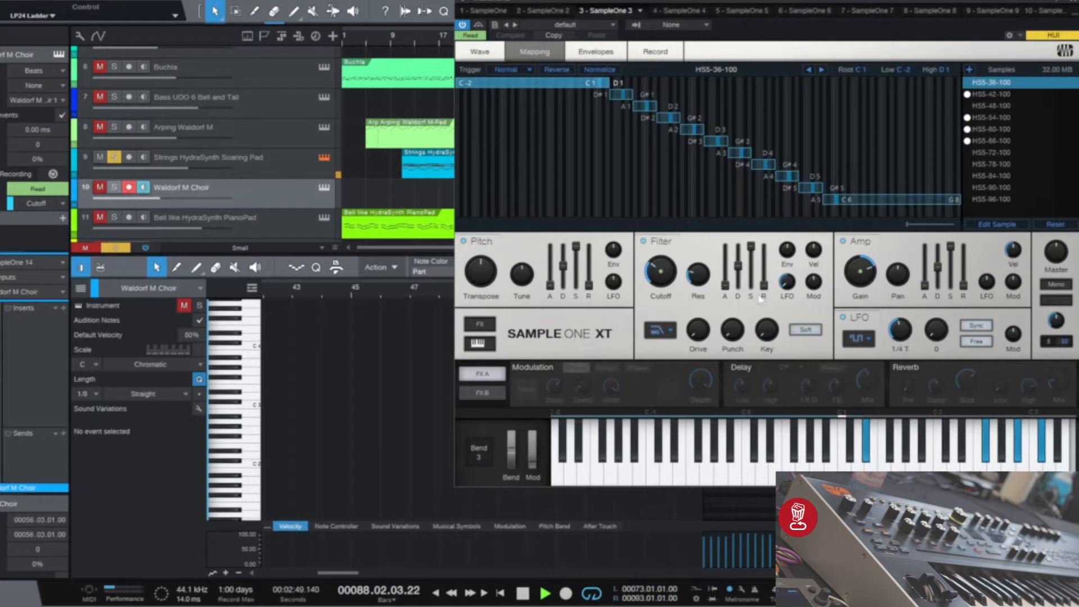
Step: Examine the Strings sampler's filter type options and controls, and move the sampler window clear of the arrangement
click(673, 332)
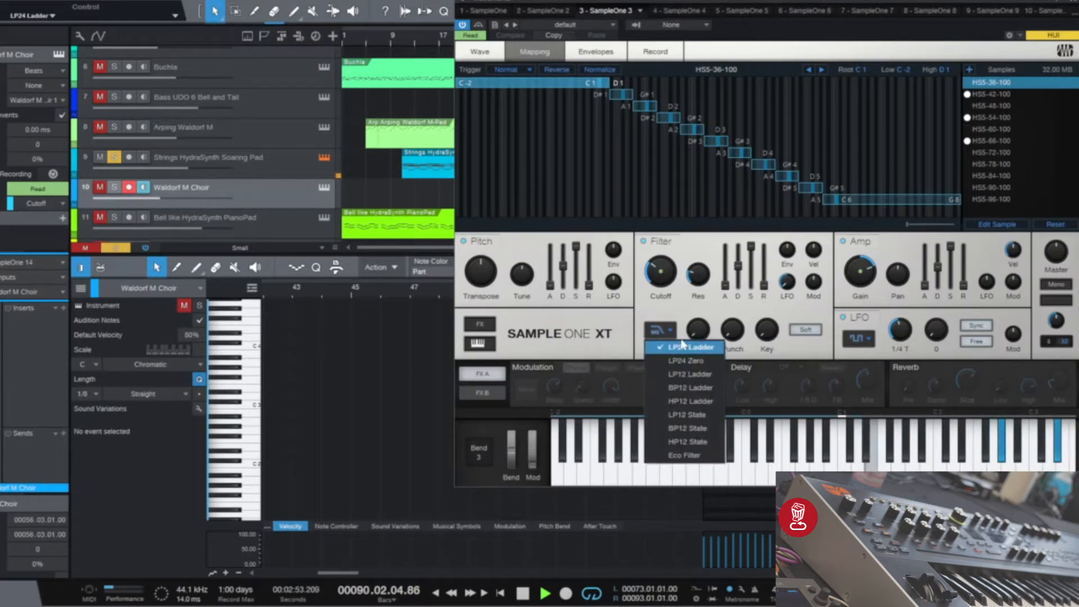
click(660, 273)
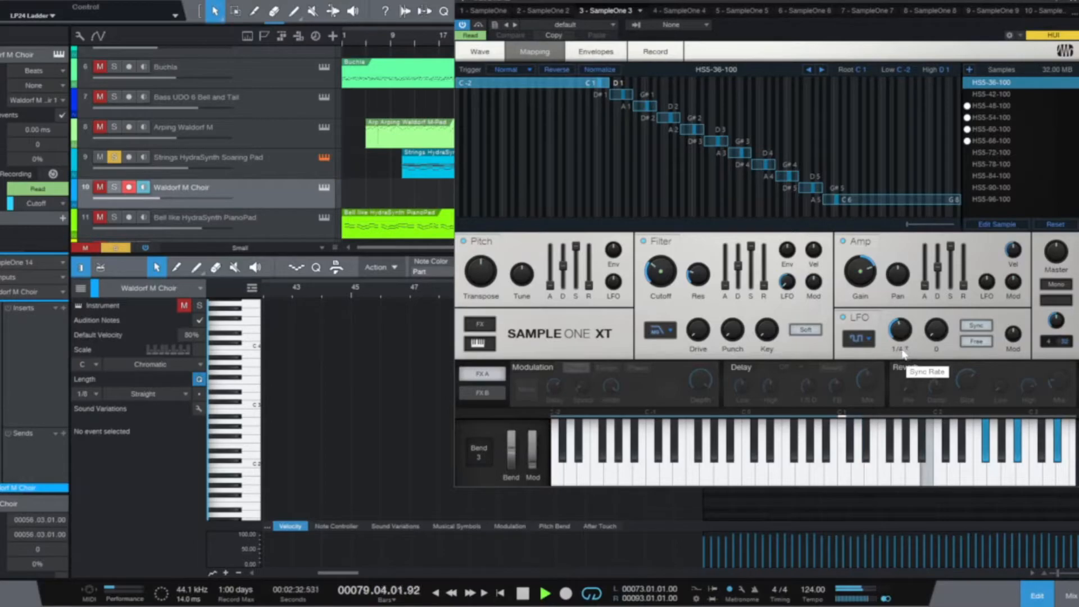
drag(793, 1, 560, 193)
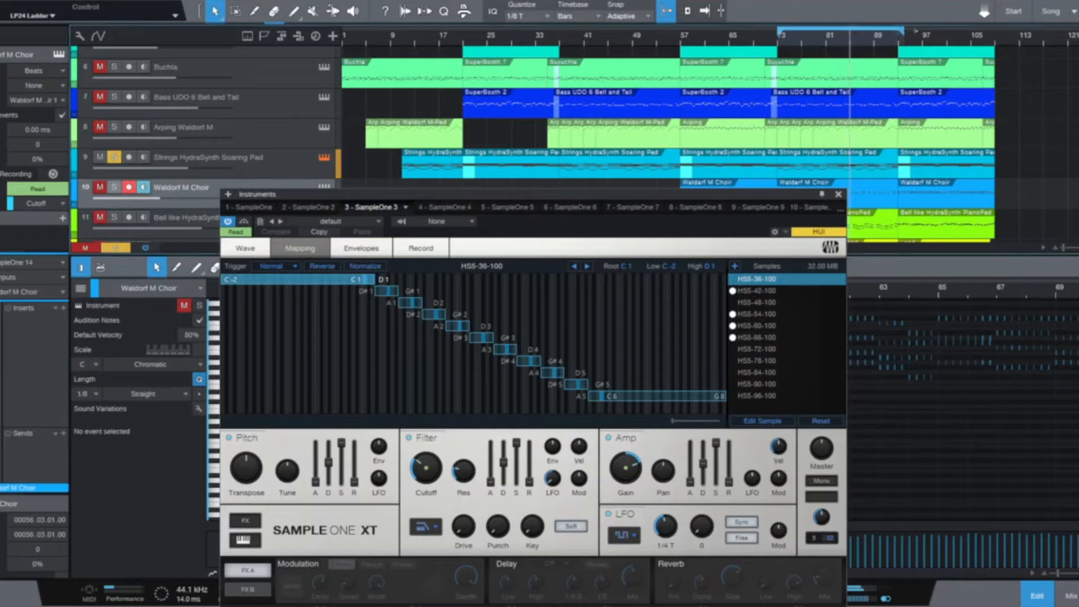
Step: Extend the playback loop to the end of the arrangement and show the Strings HydraSynth Soaring Pad track's LFO Active automation
drag(986, 29, 993, 32)
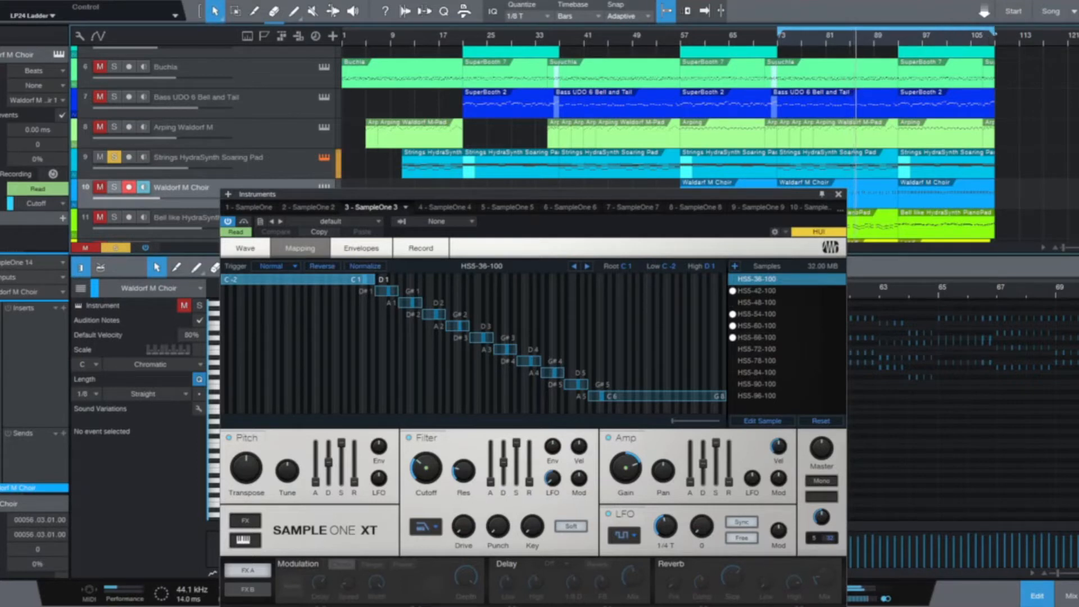
click(220, 163)
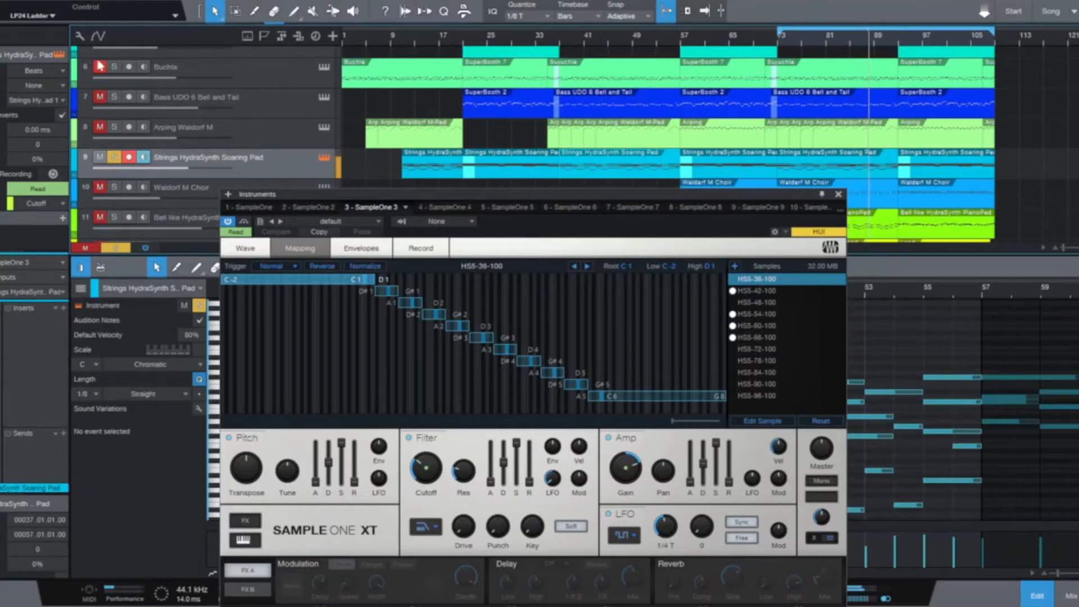
click(99, 36)
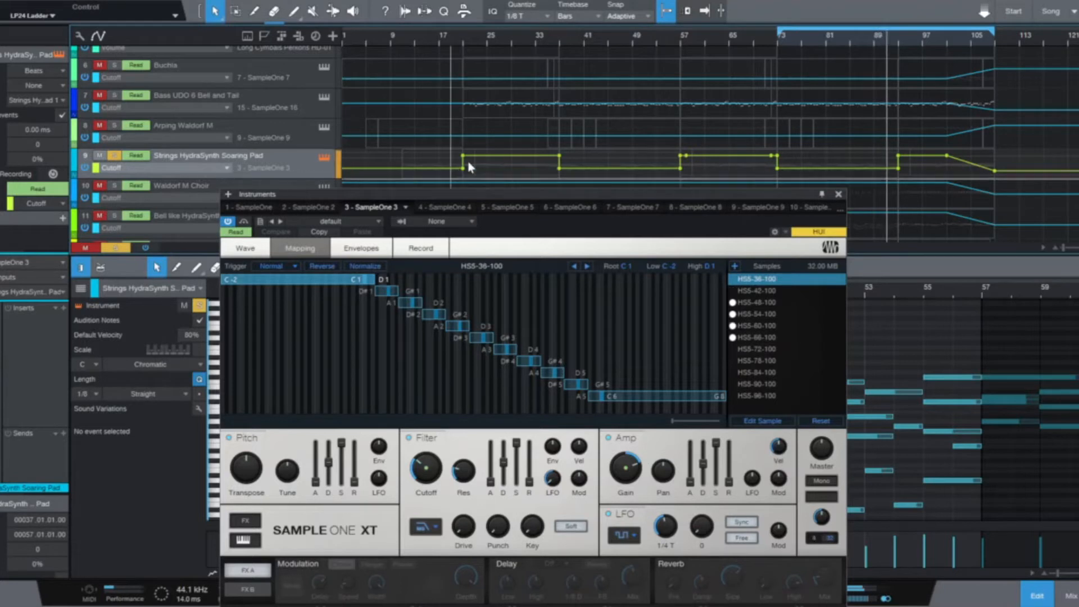
click(228, 168)
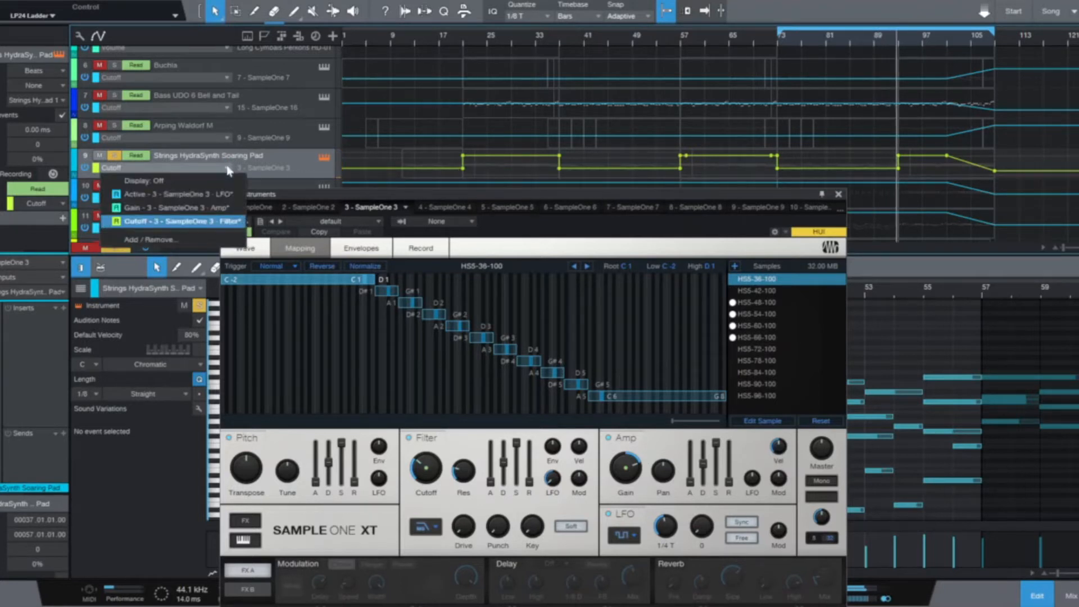
click(208, 195)
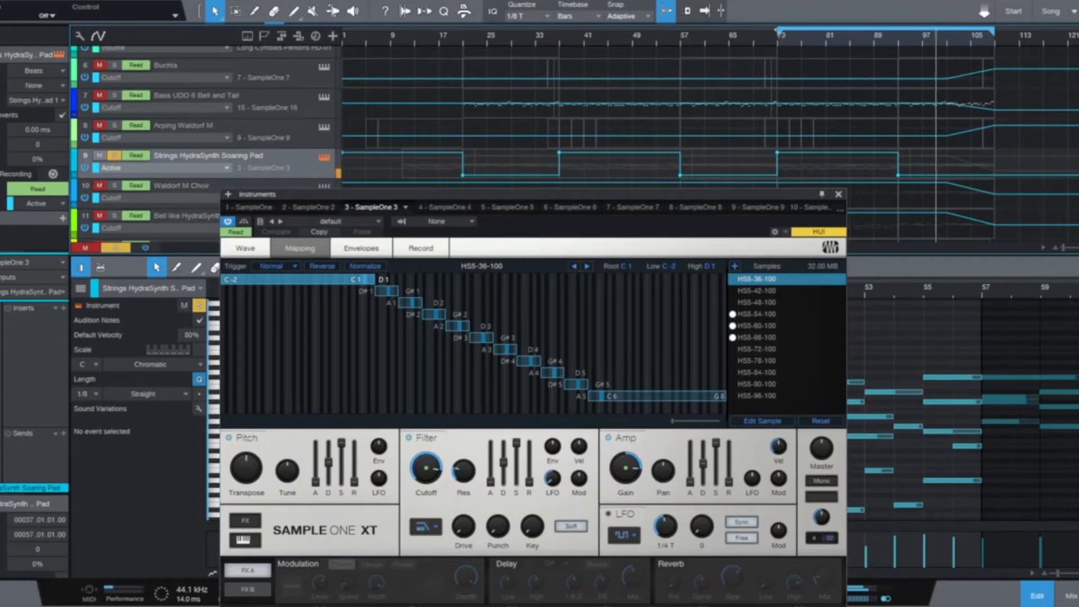
Step: Loop playback over bars 57 to 73, show the Strings track's filter Cutoff automation and close the sampler
drag(779, 35, 683, 36)
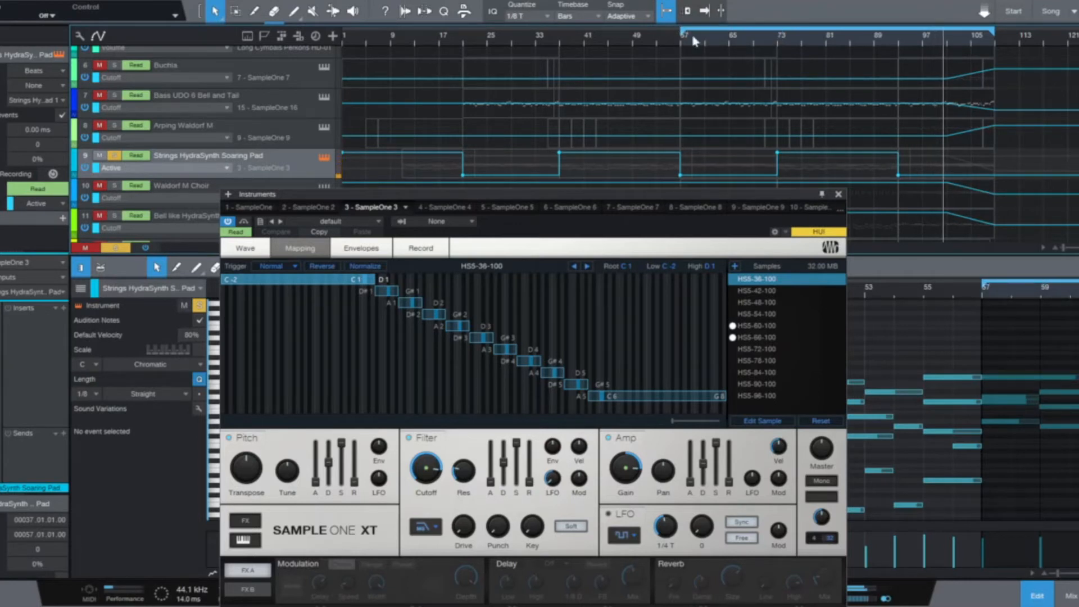
drag(993, 34, 770, 34)
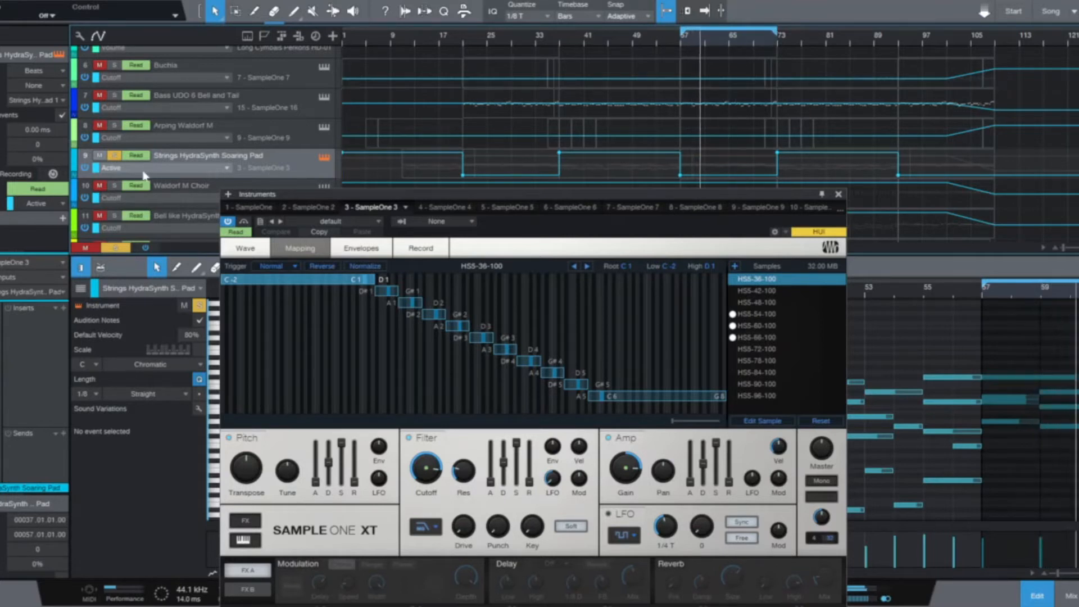
click(228, 169)
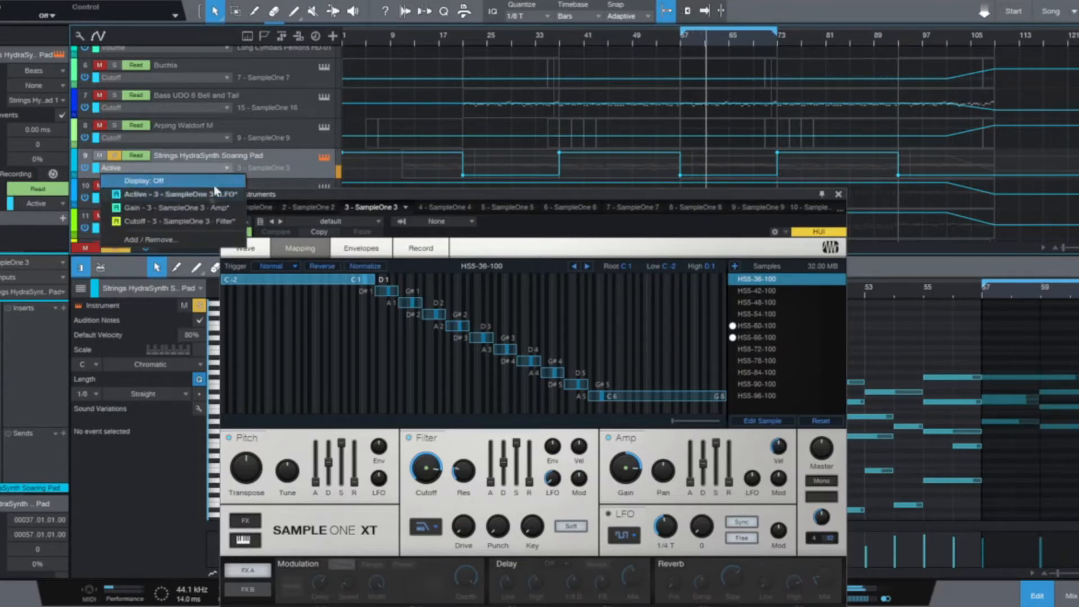
click(195, 220)
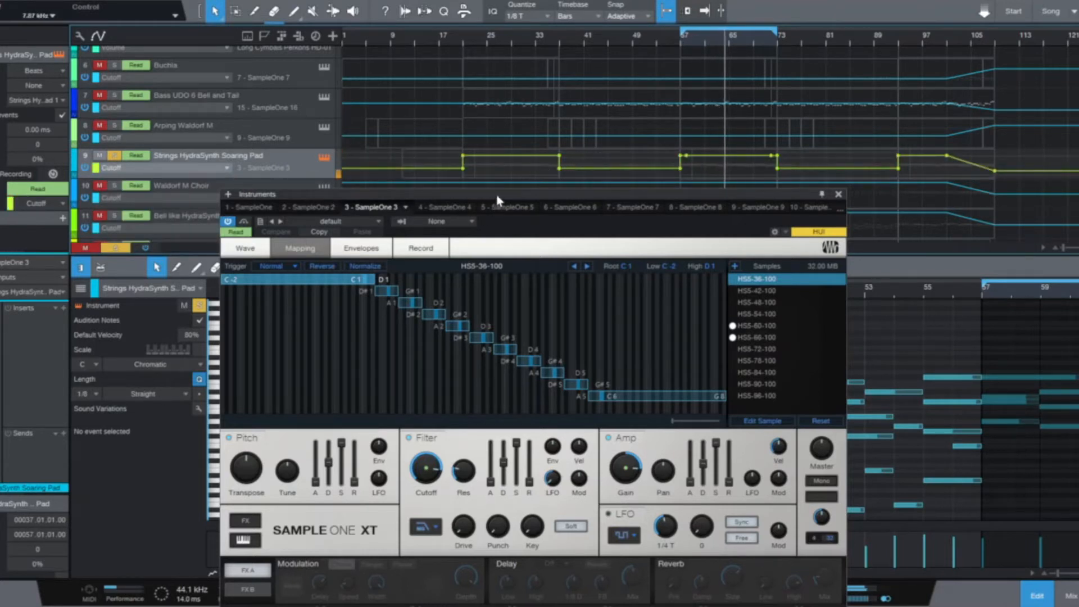
click(839, 195)
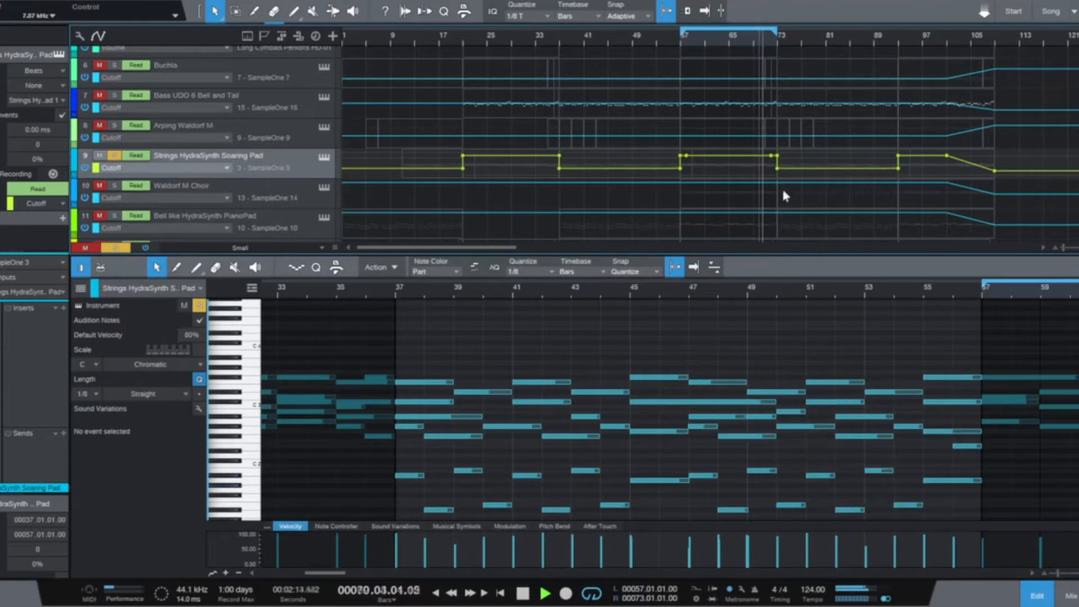
Step: Extend the playback loop to bar 93 and switch from automation back to the Strings part's notes at bars 73 to 93
drag(777, 35, 898, 40)
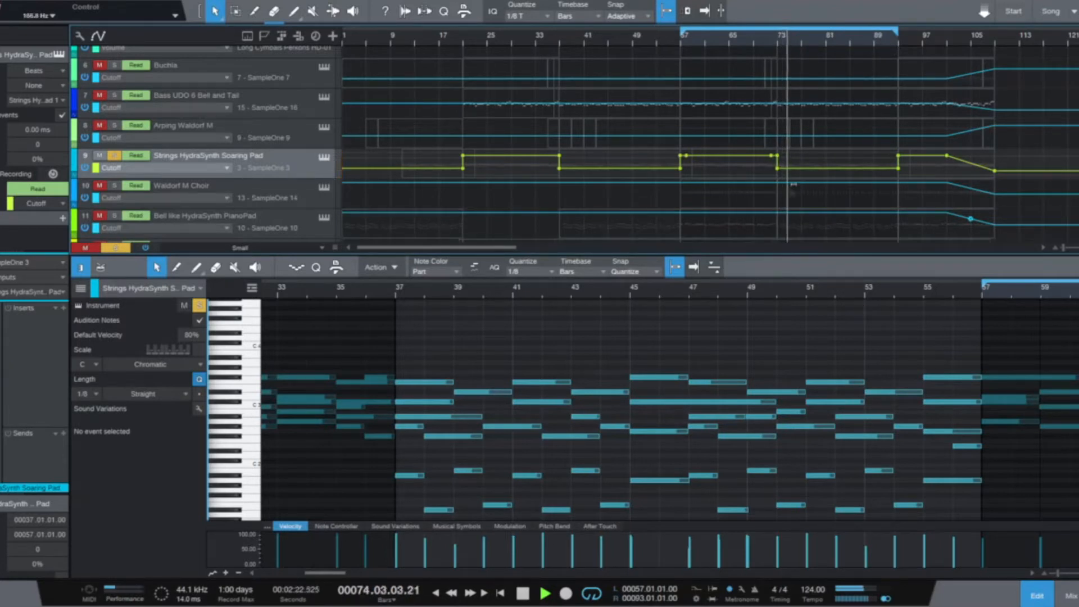
click(98, 36)
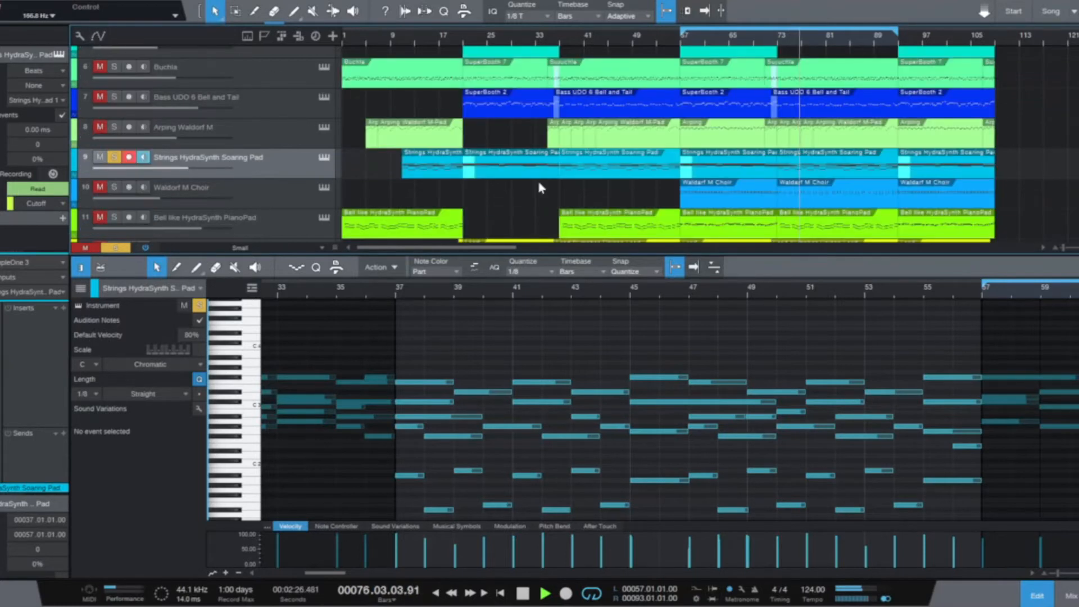
click(810, 171)
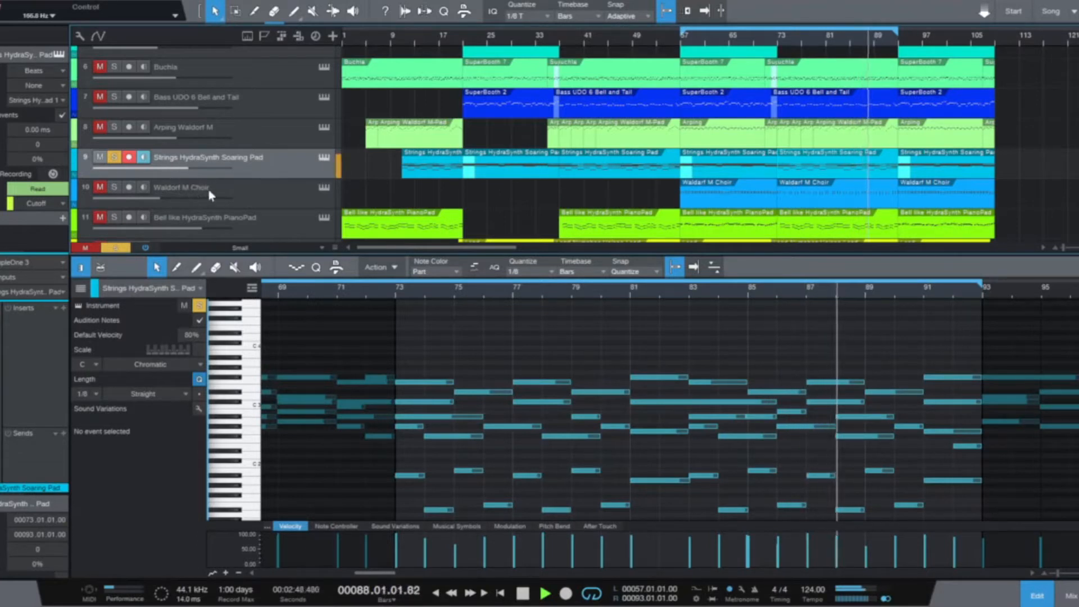
Step: Solo the Arping Waldorf M track alongside the strings and show the notes of its parts at bars 57 to 71 and 79 to 93
click(114, 127)
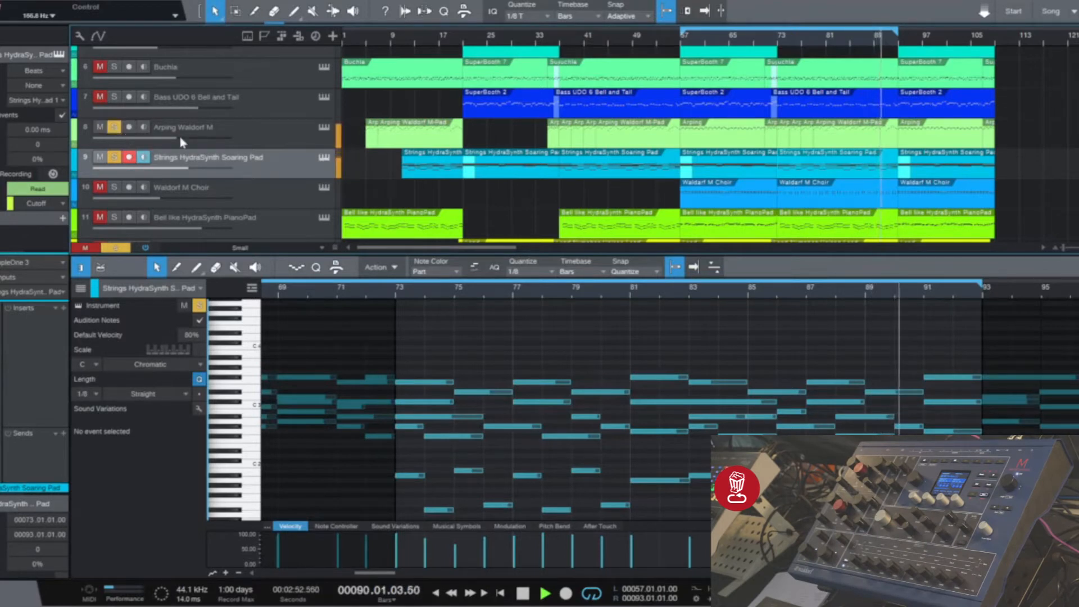
click(213, 136)
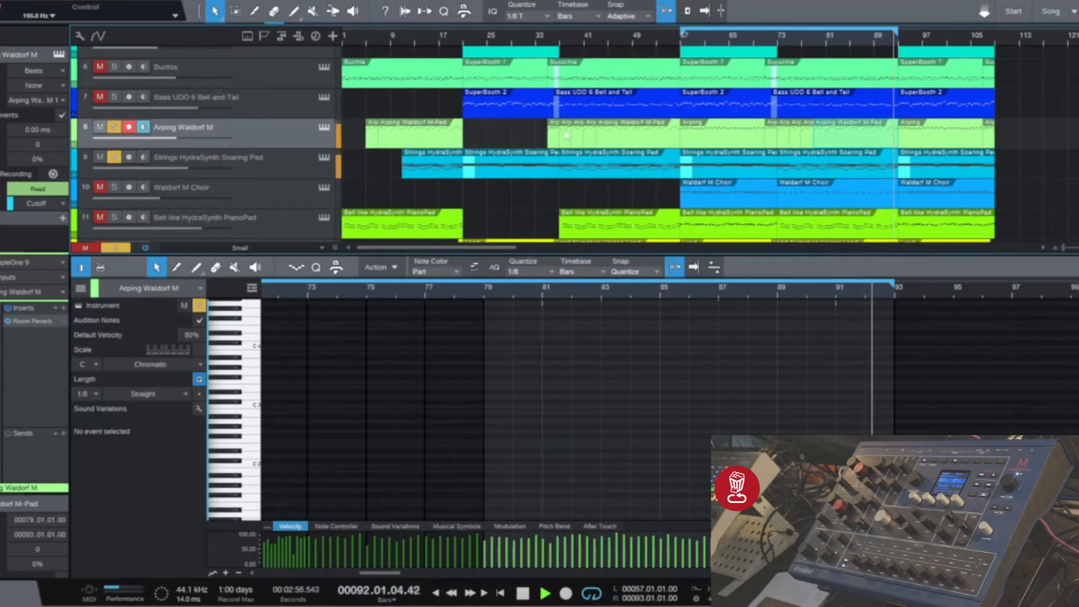
click(709, 134)
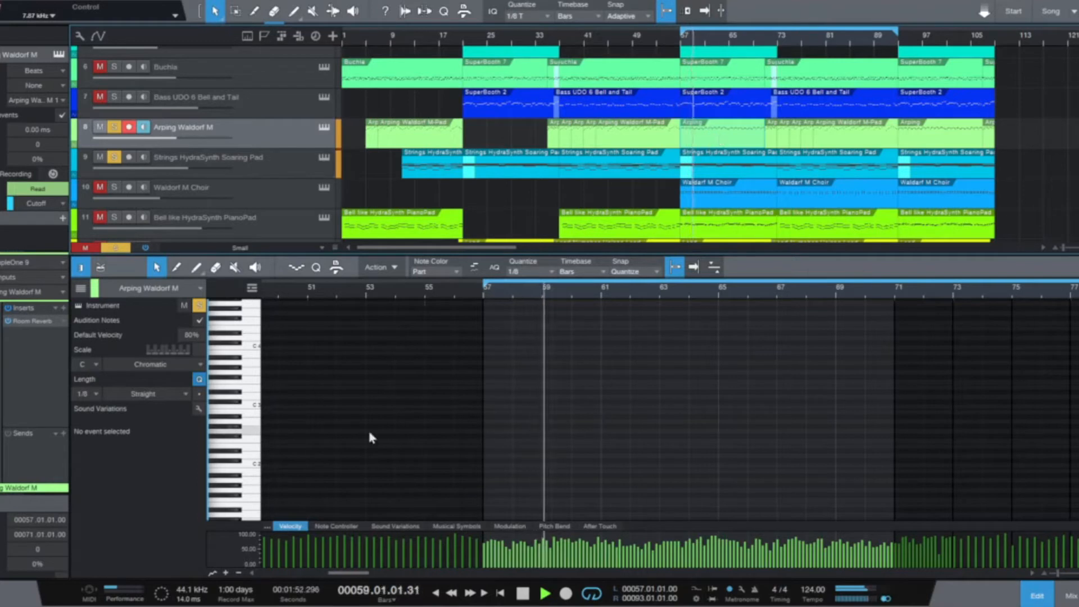
scroll(233, 440, up, 2)
scroll(233, 440, up, 8)
scroll(234, 440, up, 2)
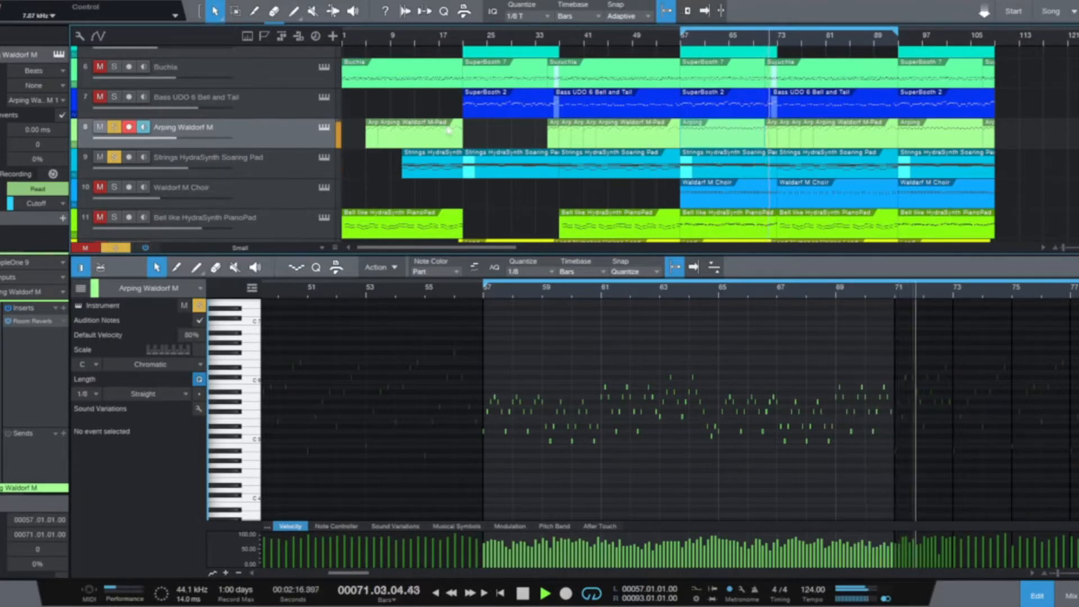
click(787, 140)
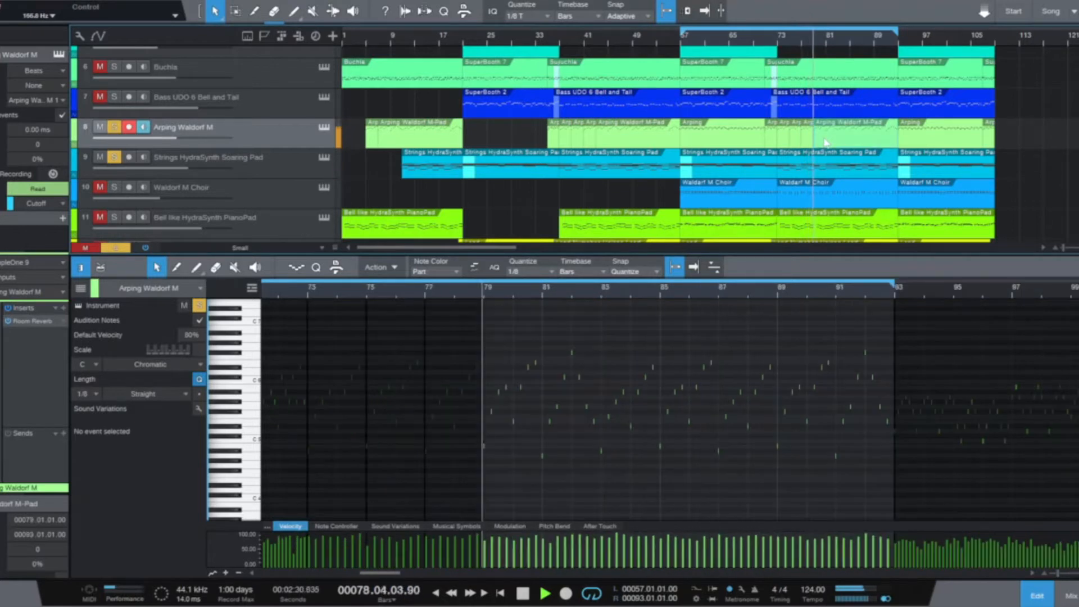
Step: Unsolo the Strings track, then open the Arping Waldorf M sampler and check its filter type options
click(114, 158)
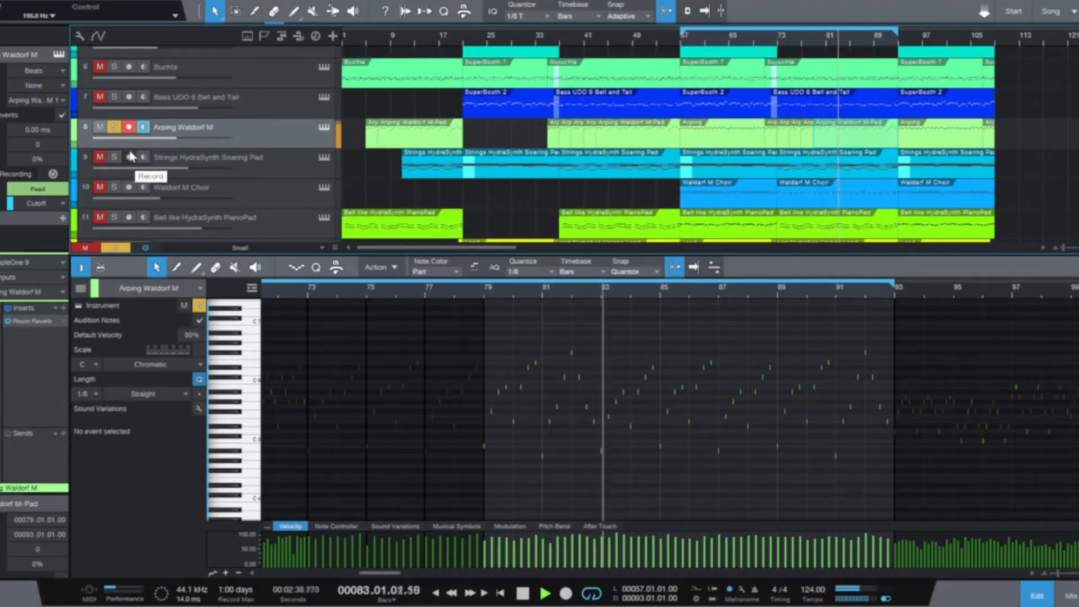
click(327, 129)
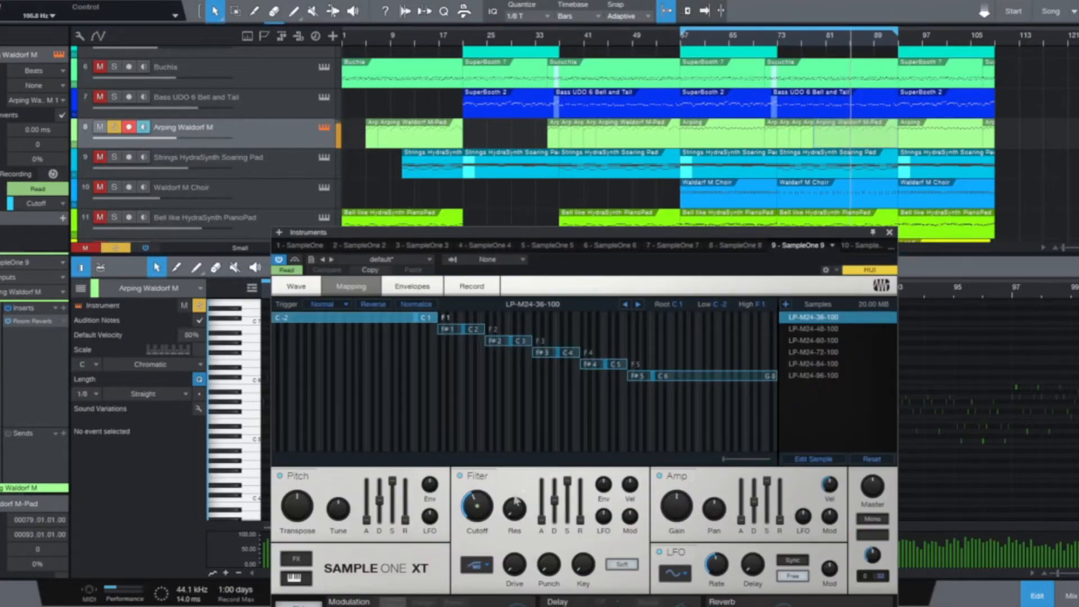
click(485, 568)
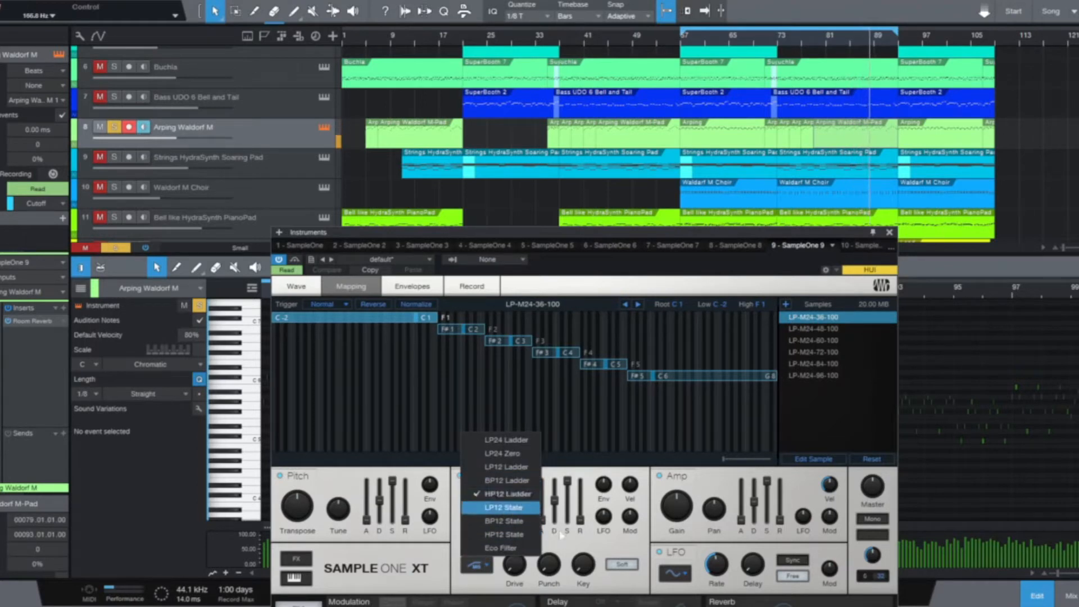
click(534, 507)
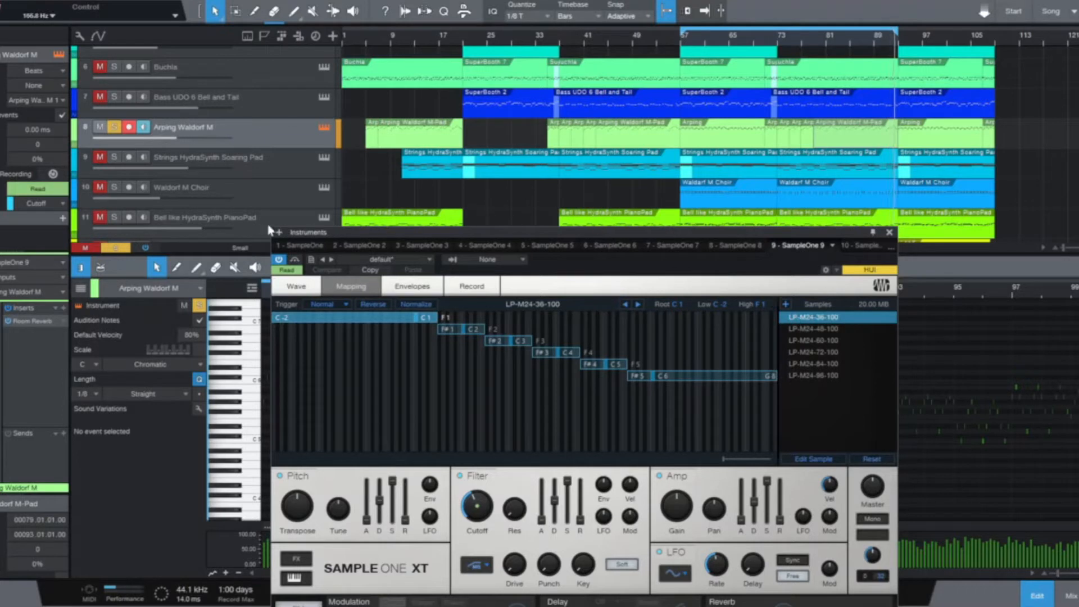
Step: Solo and select the Bell like HydraSynth PianoPad track, moving its sampler aside to show the notes at bars 73 to 93
click(207, 223)
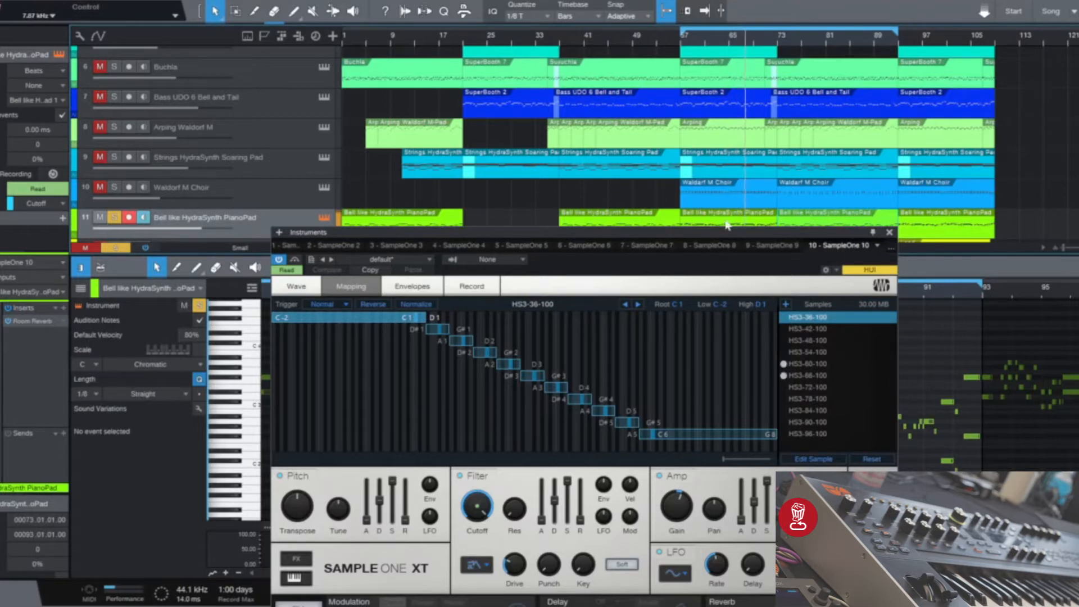
drag(726, 232, 393, 216)
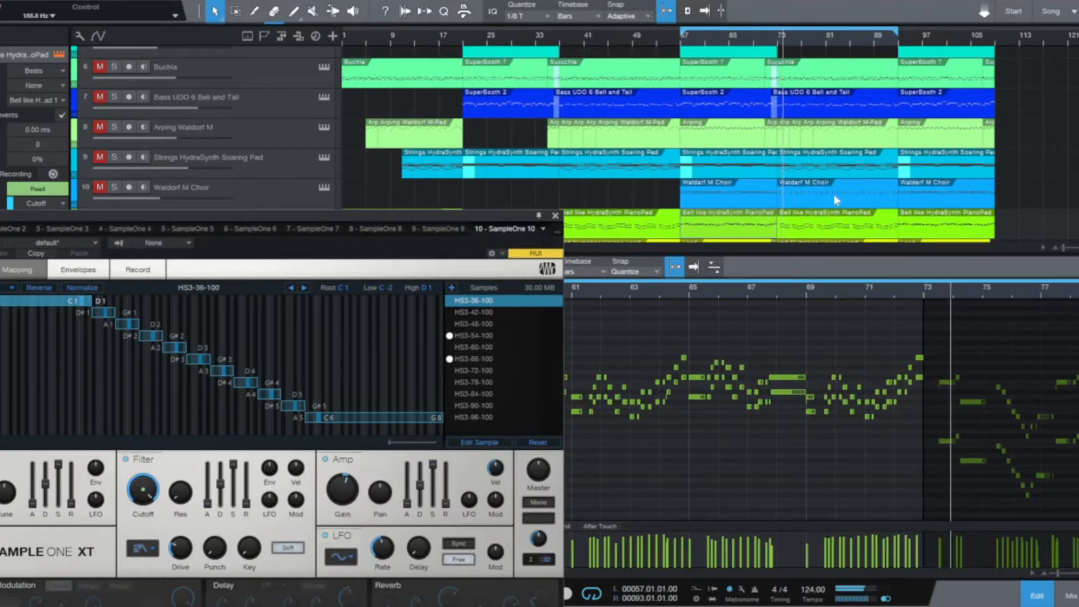
click(831, 218)
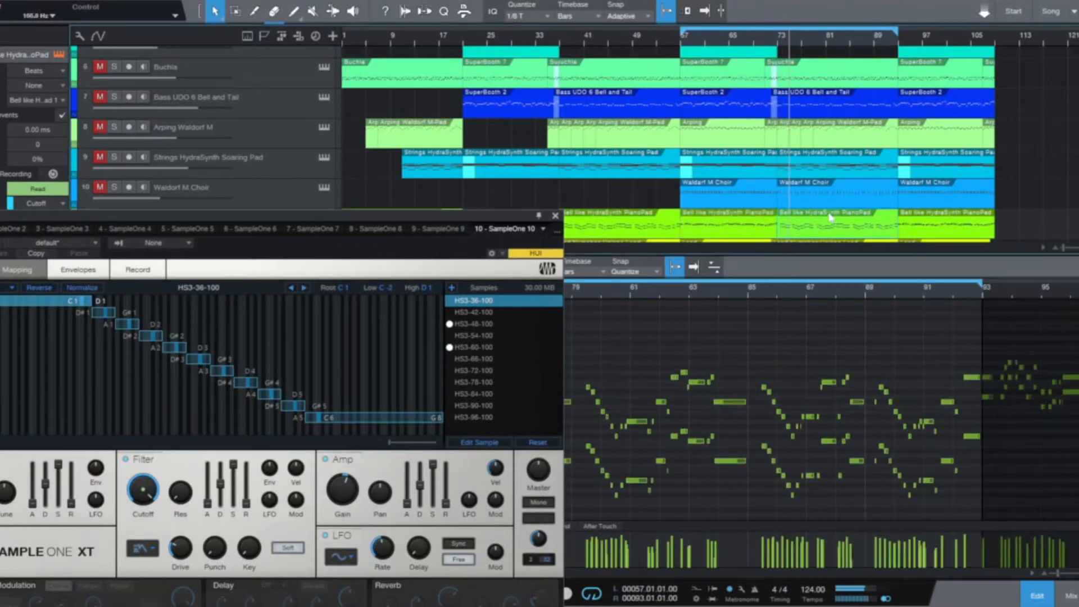
drag(454, 223, 335, 169)
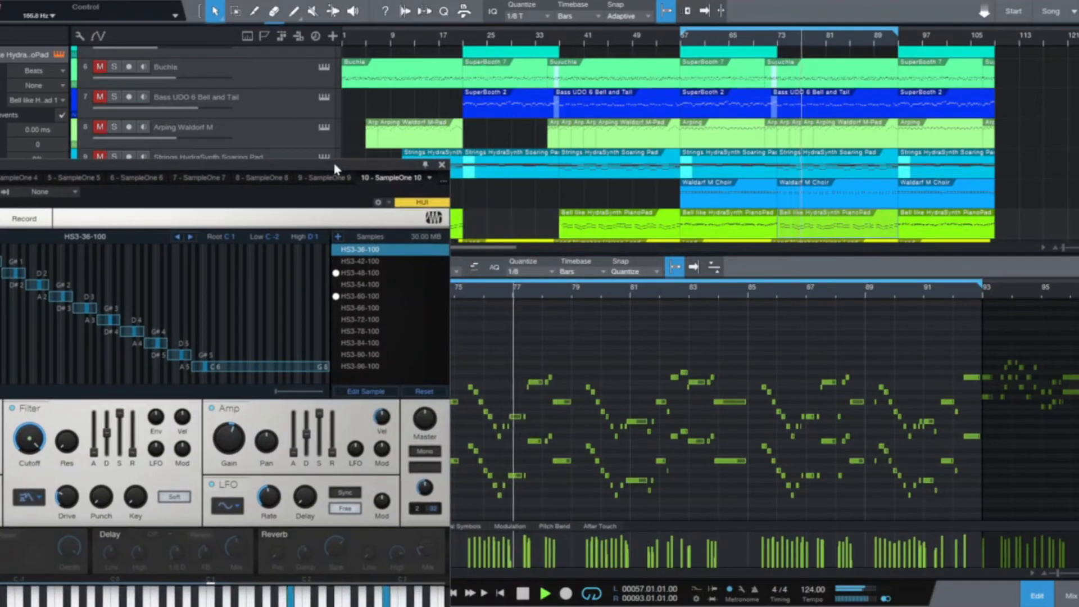
drag(335, 165, 338, 168)
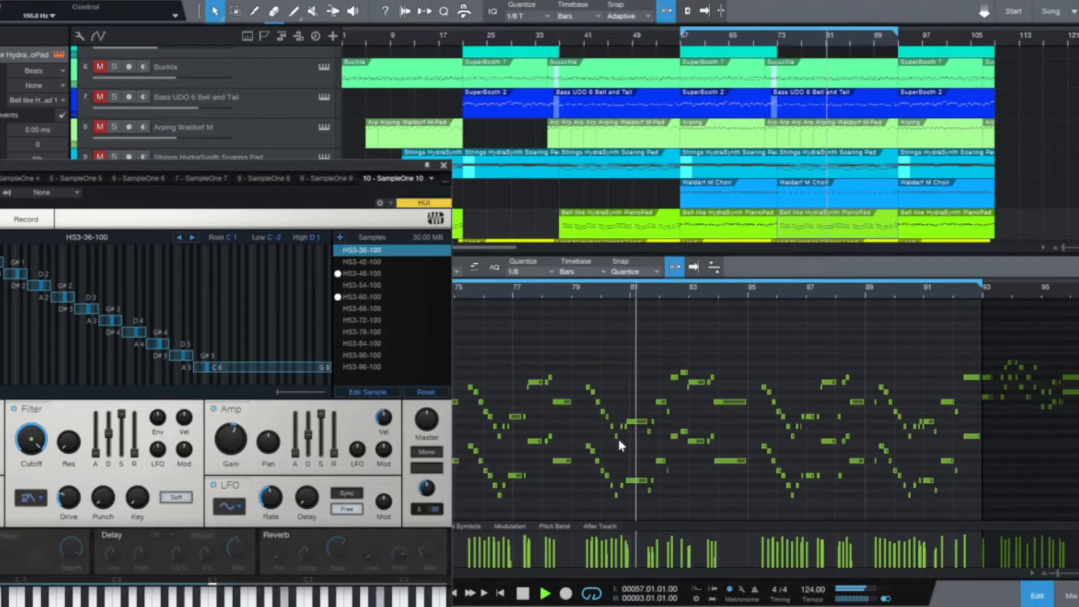
Step: Move the sampler window off the track list, solo the Strings HydraSynth Soaring Pad track alongside the bell piano, and unsolo it again
drag(256, 162, 286, 220)
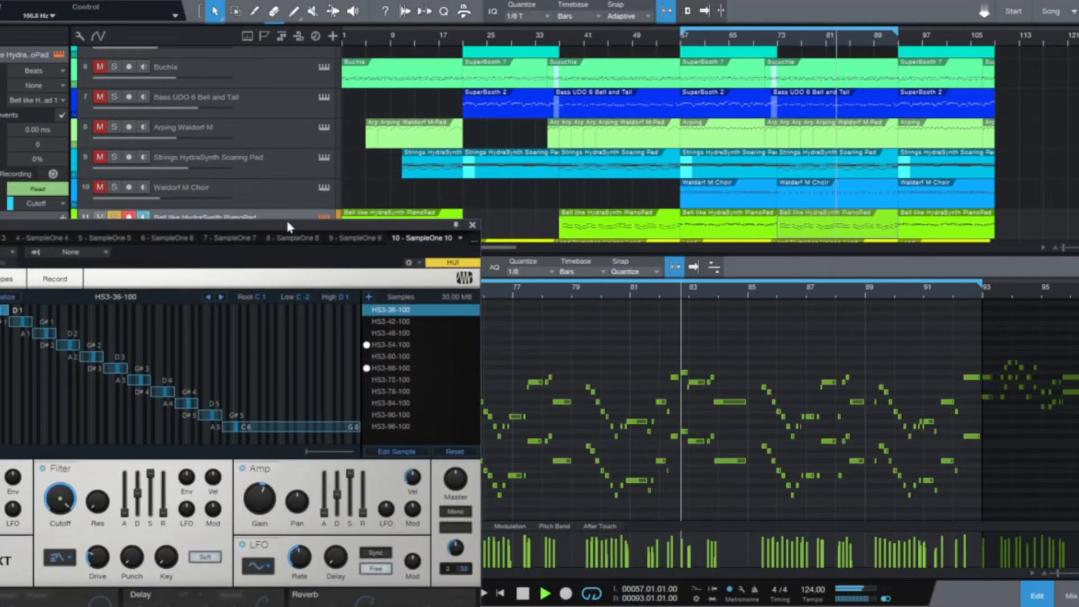
click(114, 157)
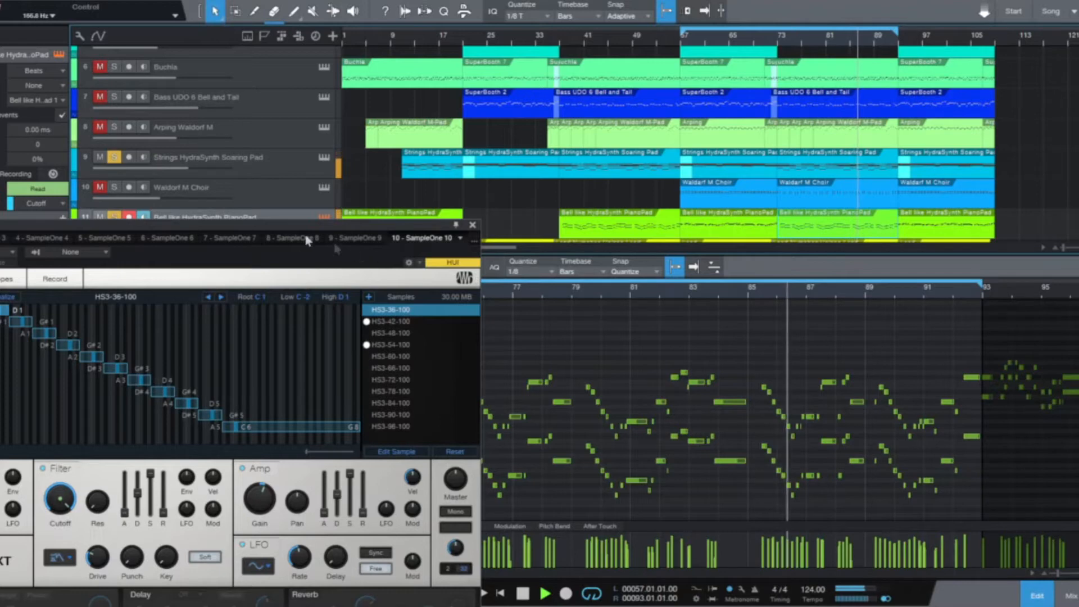
click(115, 159)
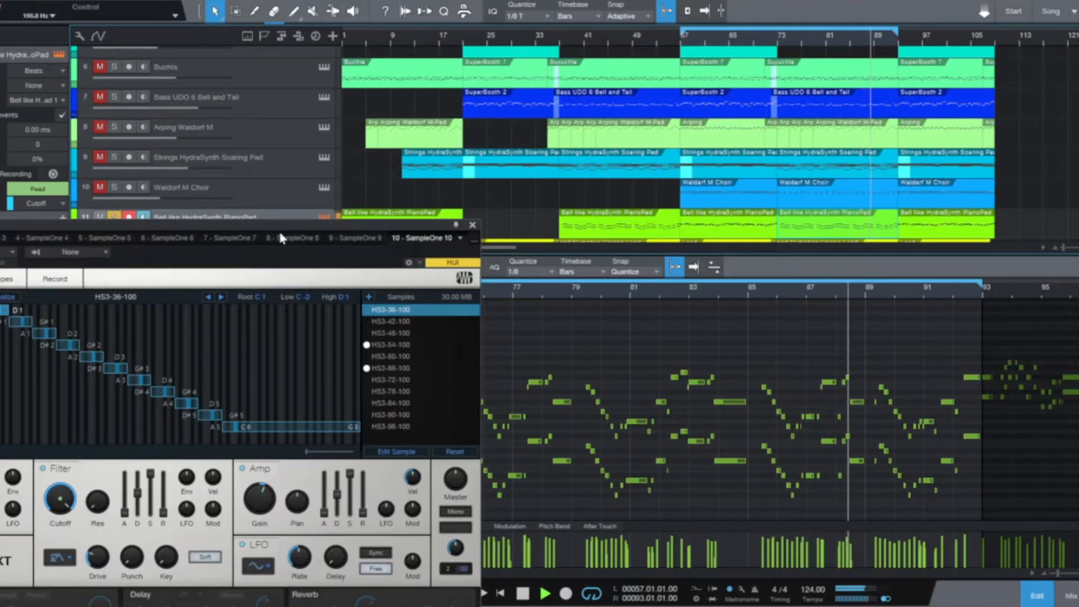
Step: Check the filter type options in the Bell like HydraSynth PianoPad sampler, keeping the current type, and close the sampler
drag(283, 225, 563, 135)
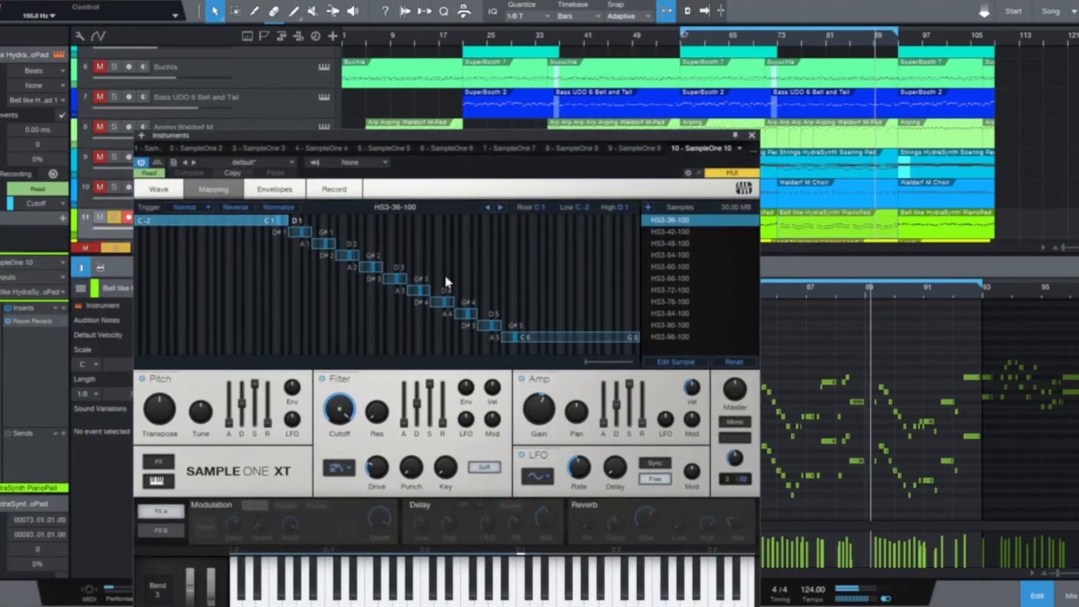
click(348, 471)
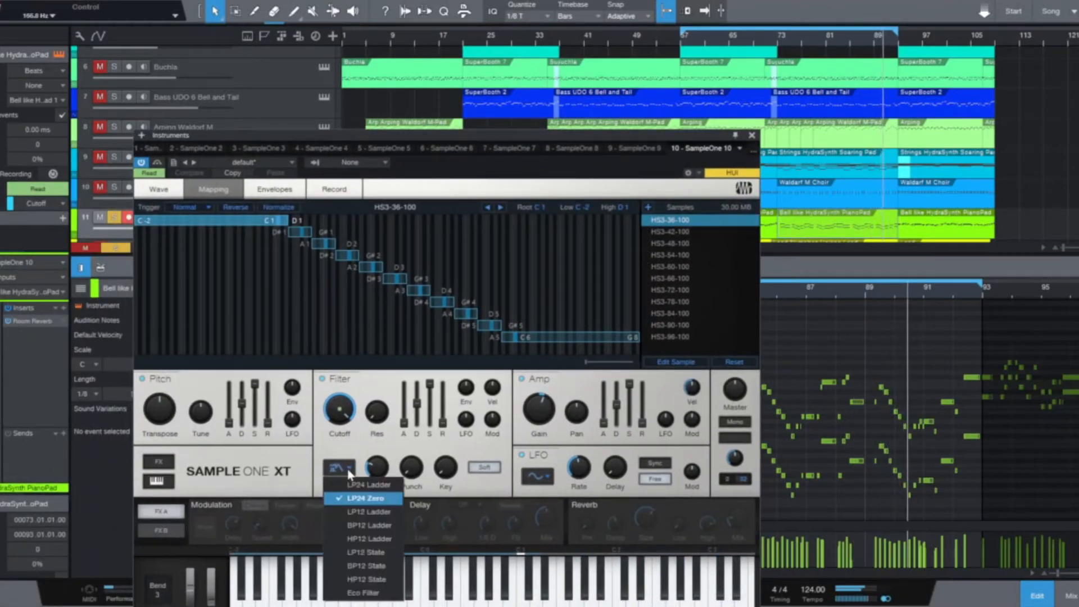
click(349, 472)
drag(502, 134, 362, 102)
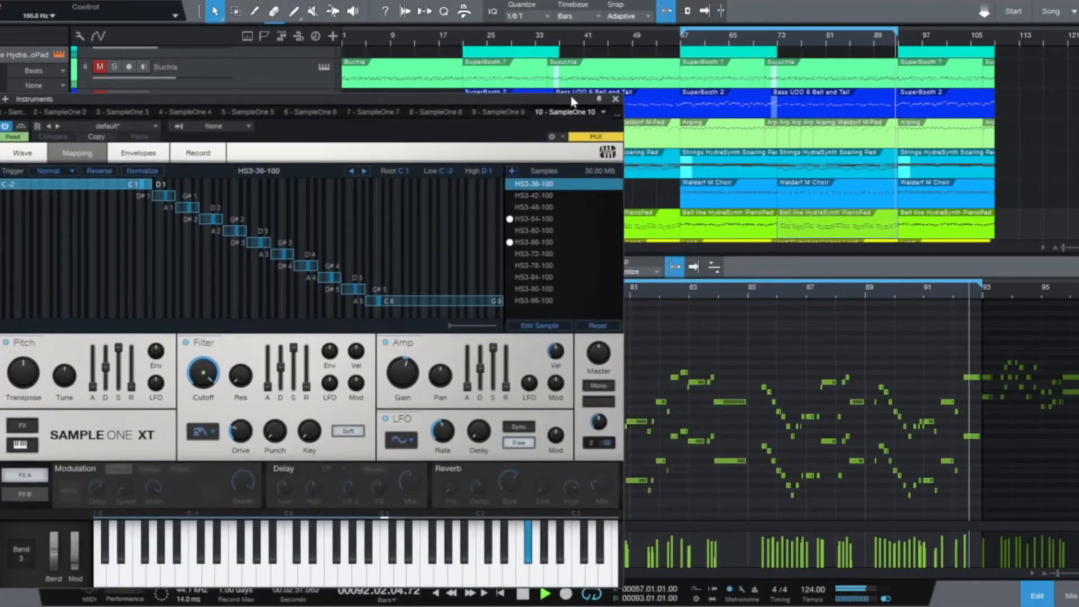
click(615, 99)
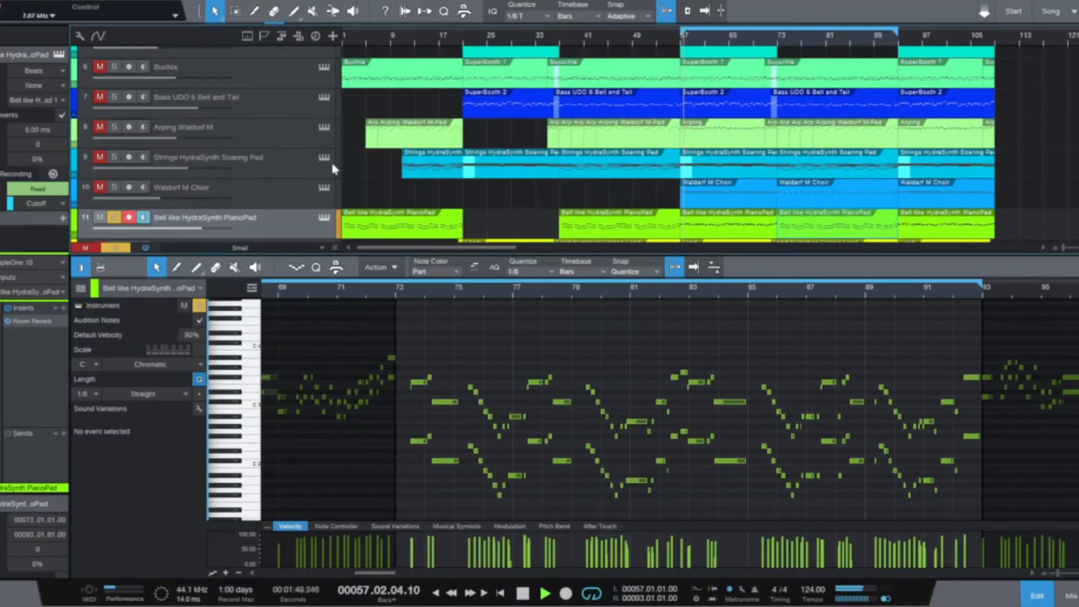
Step: Solo the Lead Nymphes Unison Lead track in place of the bell piano and show the notes of its part at bars 57 to 72
scroll(273, 208, down, 2)
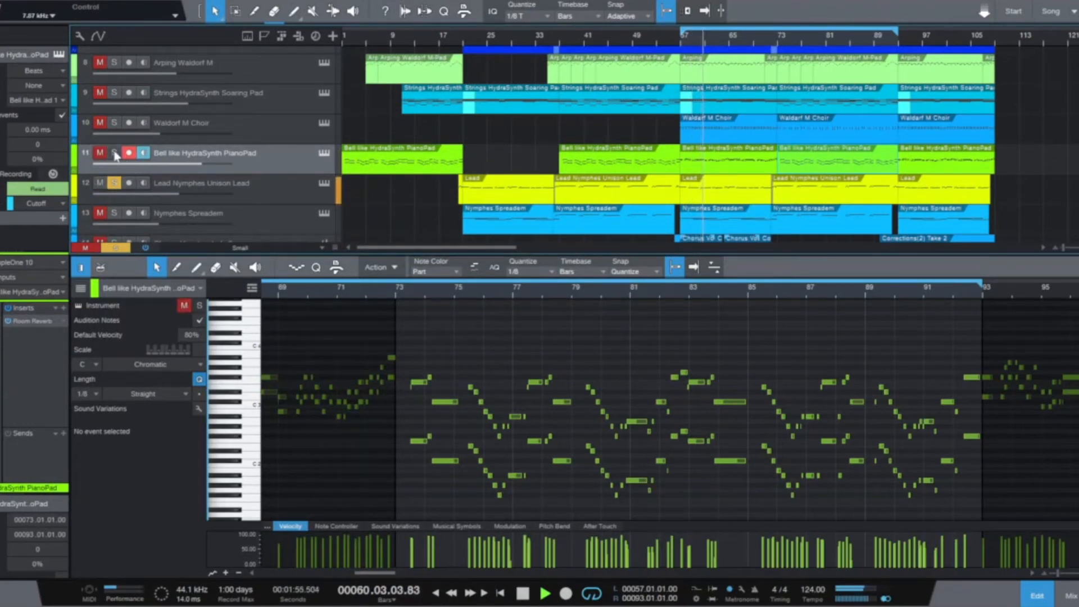
click(210, 186)
scroll(501, 366, up, 5)
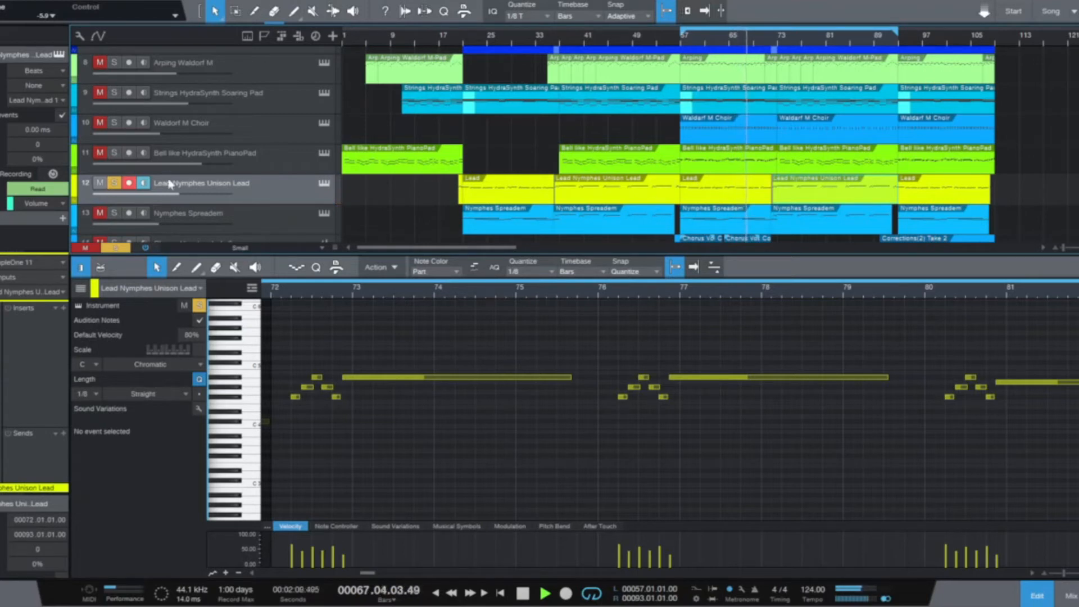
click(747, 192)
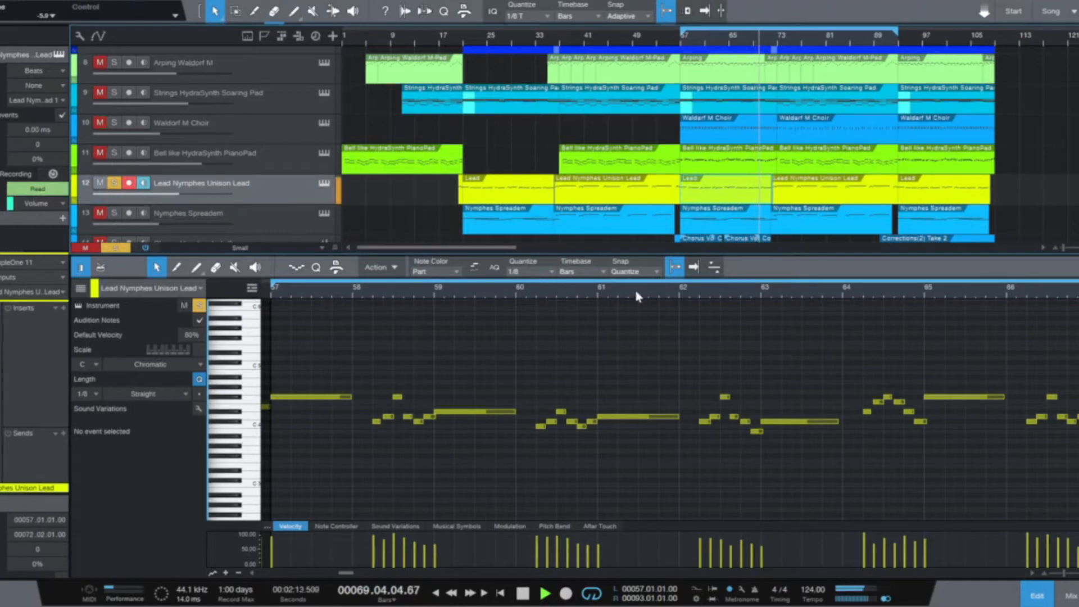
scroll(636, 291, down, 5)
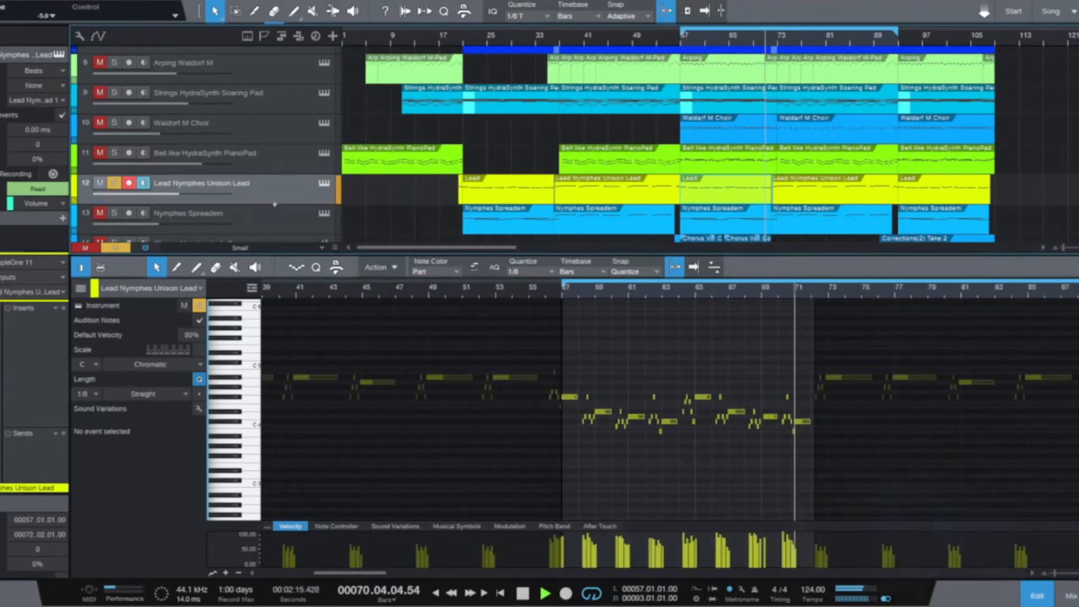
Step: Open the Lead Nymphes Unison Lead sampler, check its filter type options, and close it
click(325, 185)
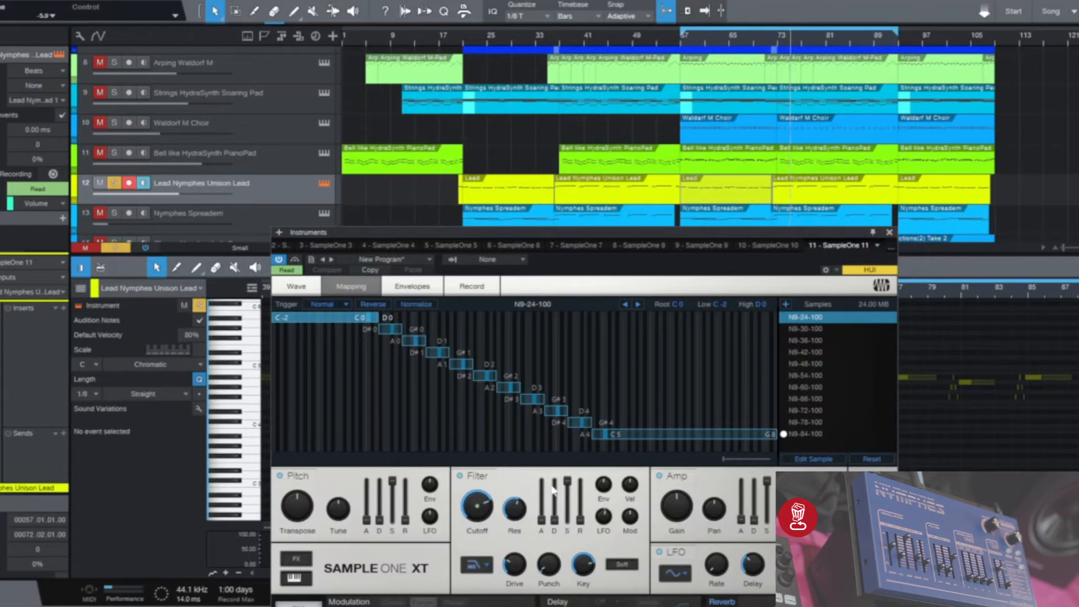
click(487, 567)
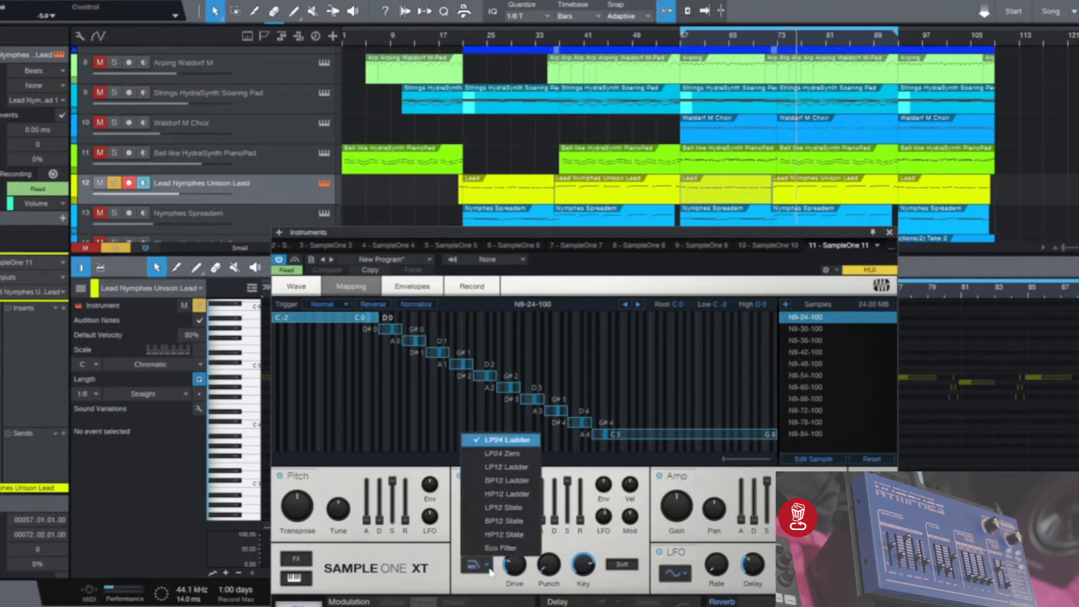
click(489, 570)
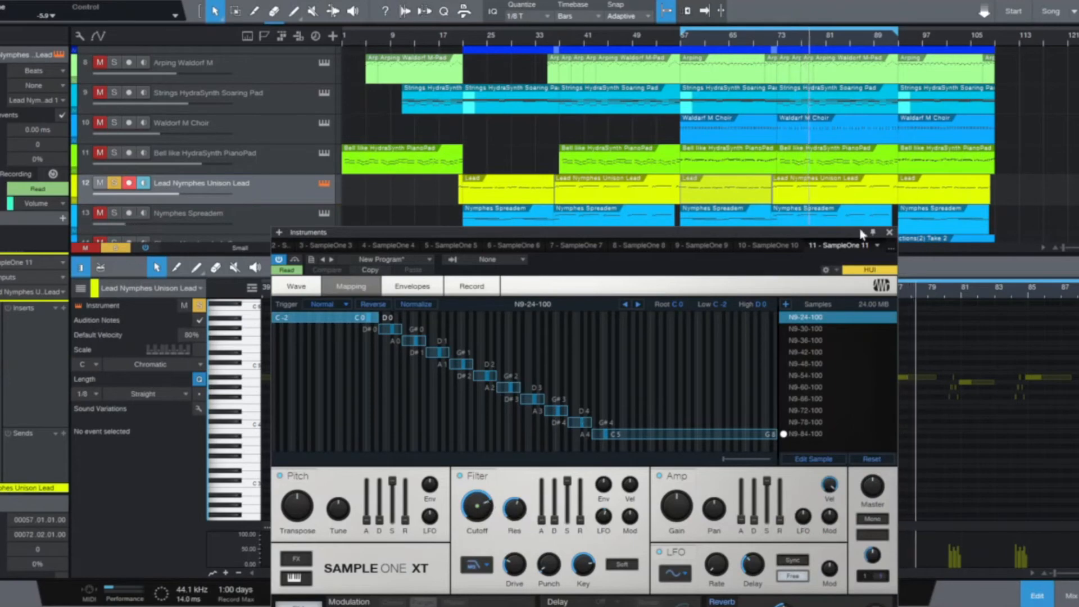
click(890, 234)
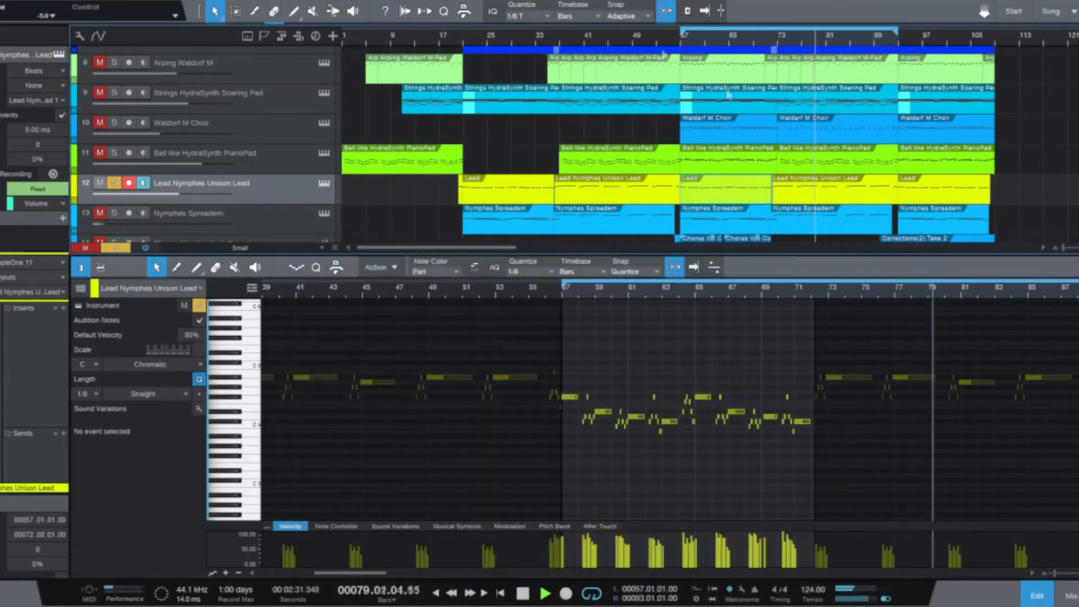
Step: Restart playback from bar 57 and show the Lead Nymphes Unison Lead notes at bars 72 to 93
click(682, 42)
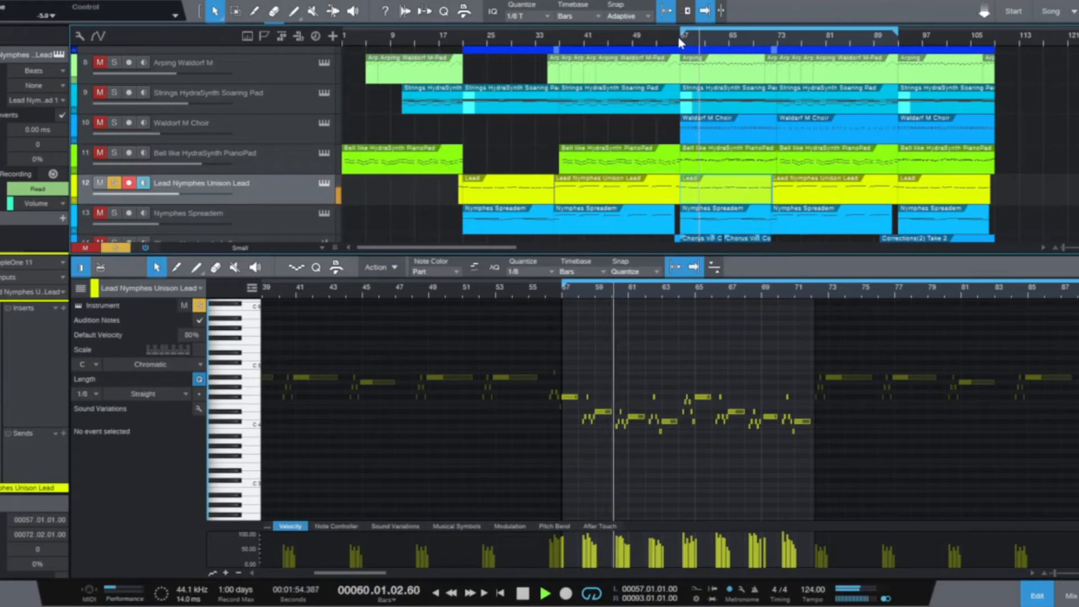
click(798, 199)
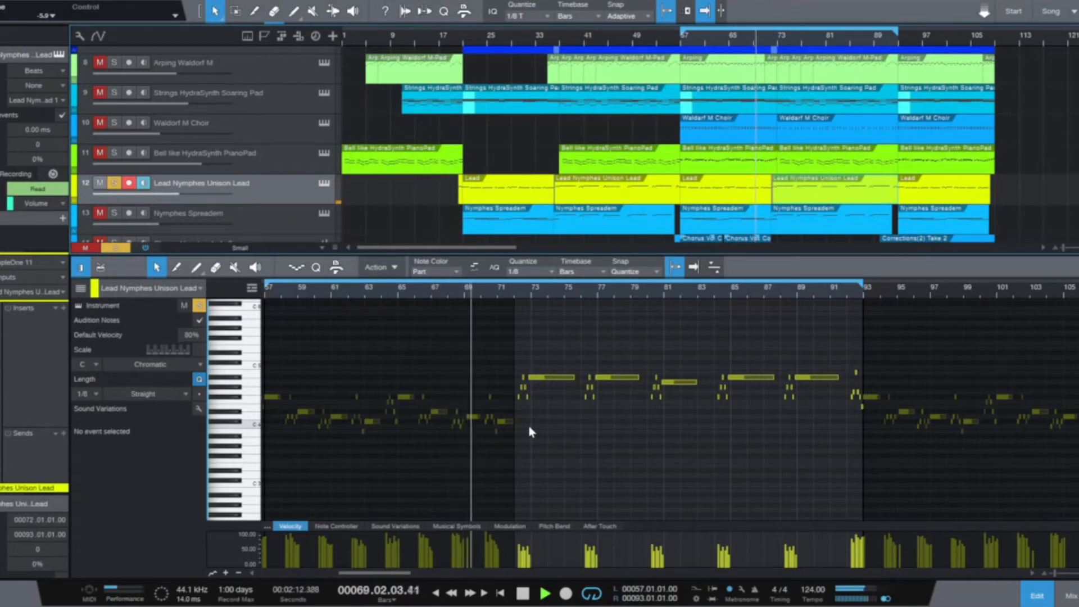
click(710, 204)
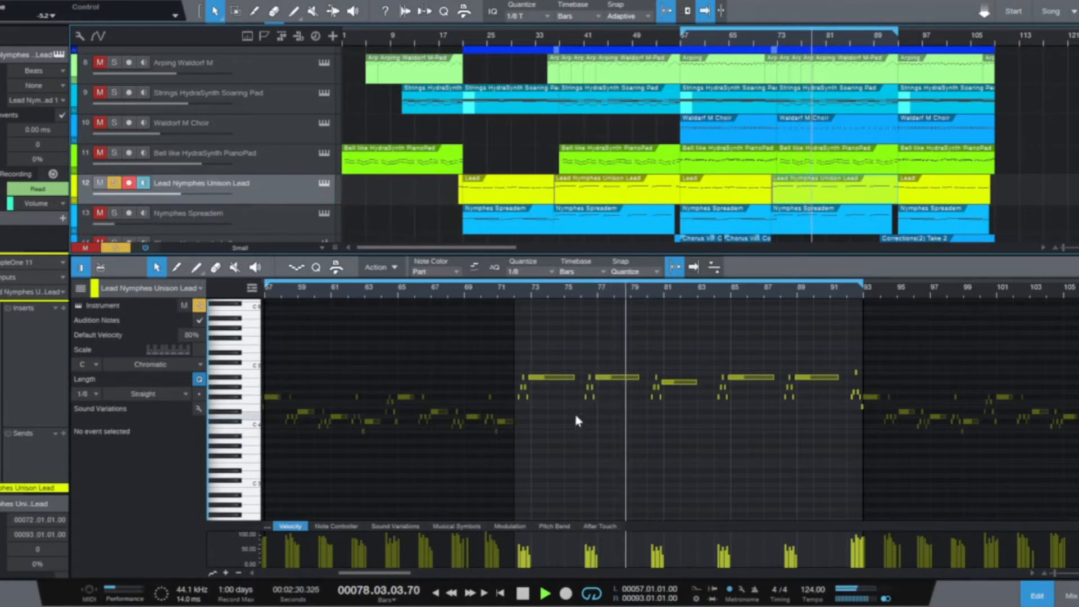
Step: Solo the Nymphes Spreadem track alongside the lead and show the notes of its part at bars 72 to 92
click(113, 216)
click(205, 216)
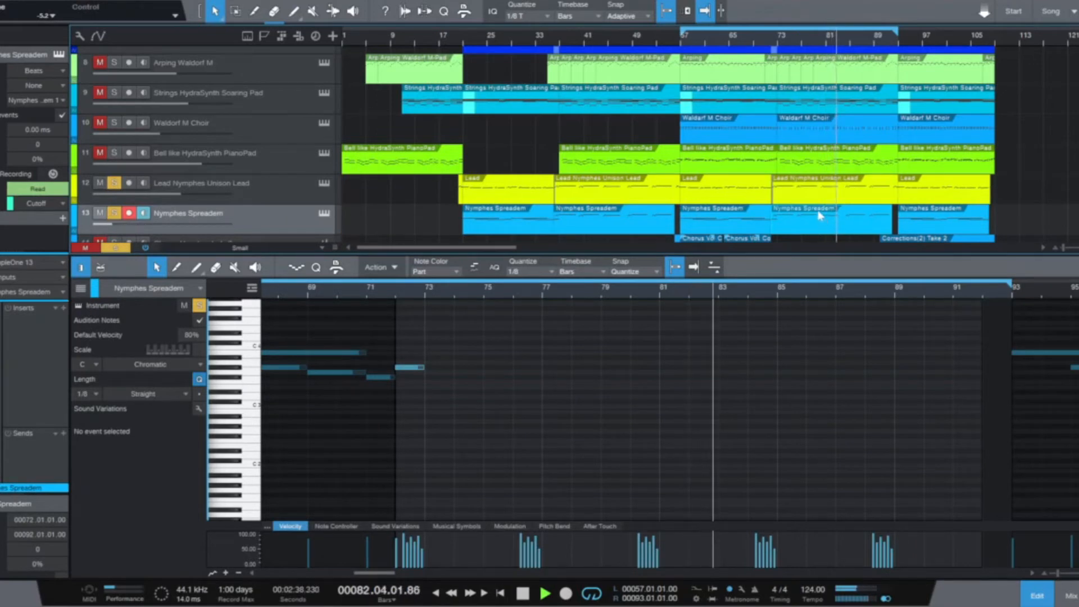
scroll(346, 452, up, 5)
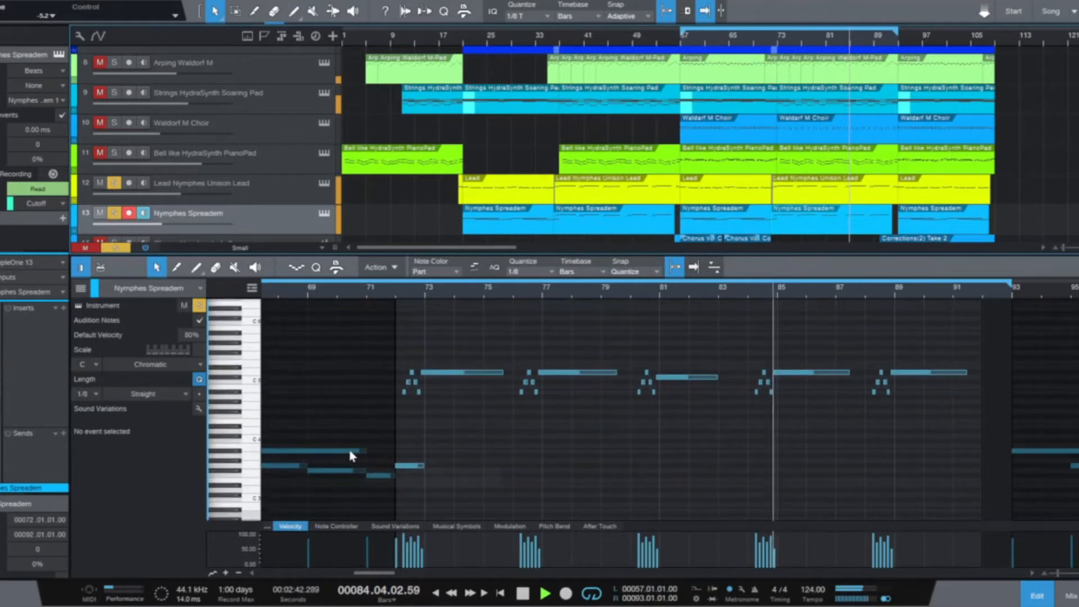
scroll(351, 455, up, 2)
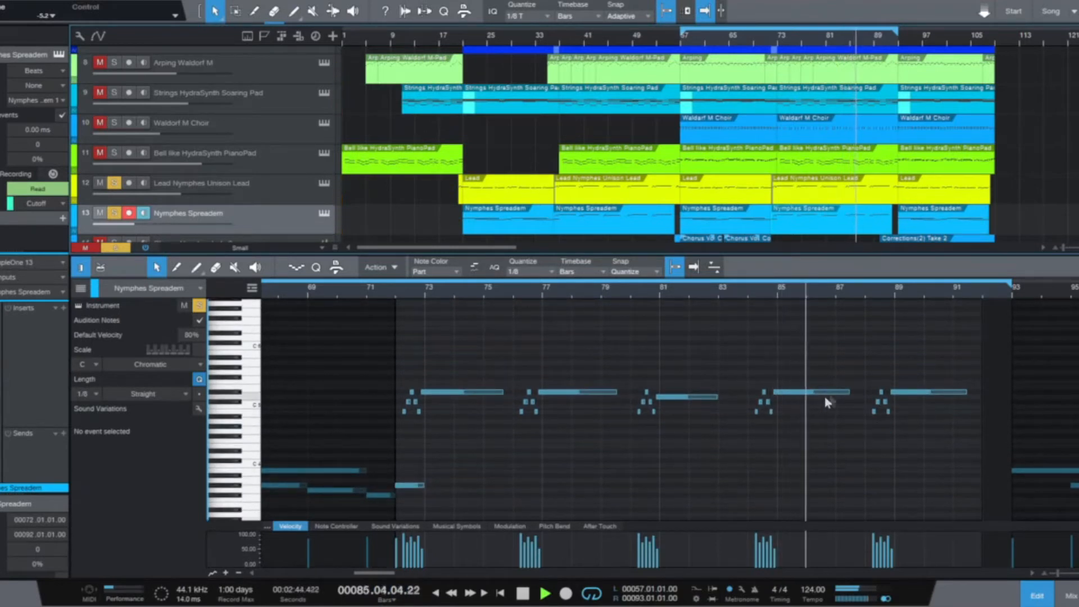
Step: Show the automation lanes, switch the Nymphes Spreadem lane from Cutoff to Volume, and replay the section from about bar 73
click(99, 37)
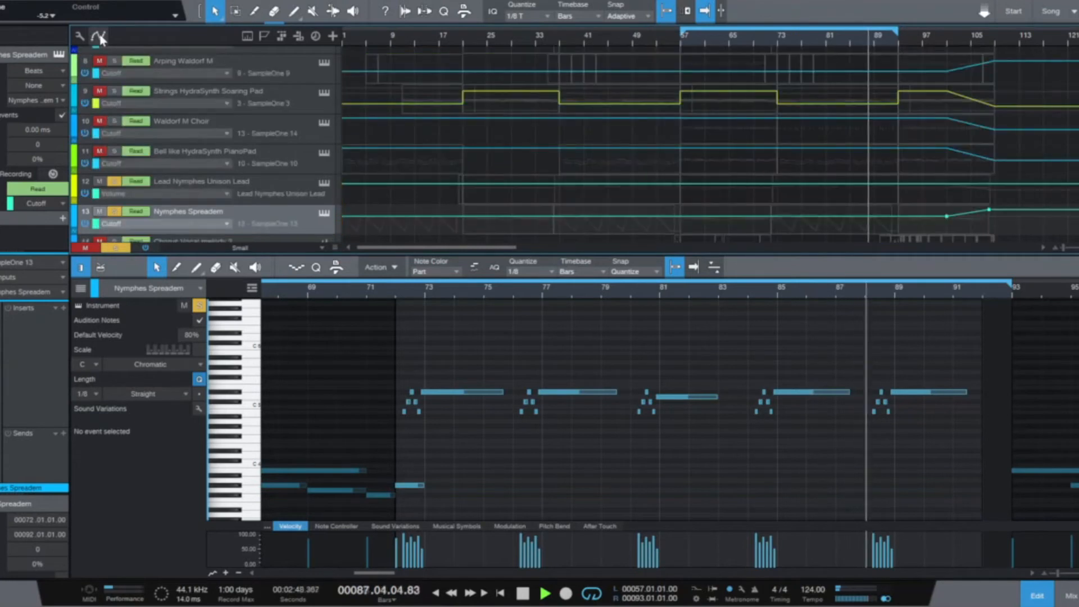
click(228, 228)
click(217, 247)
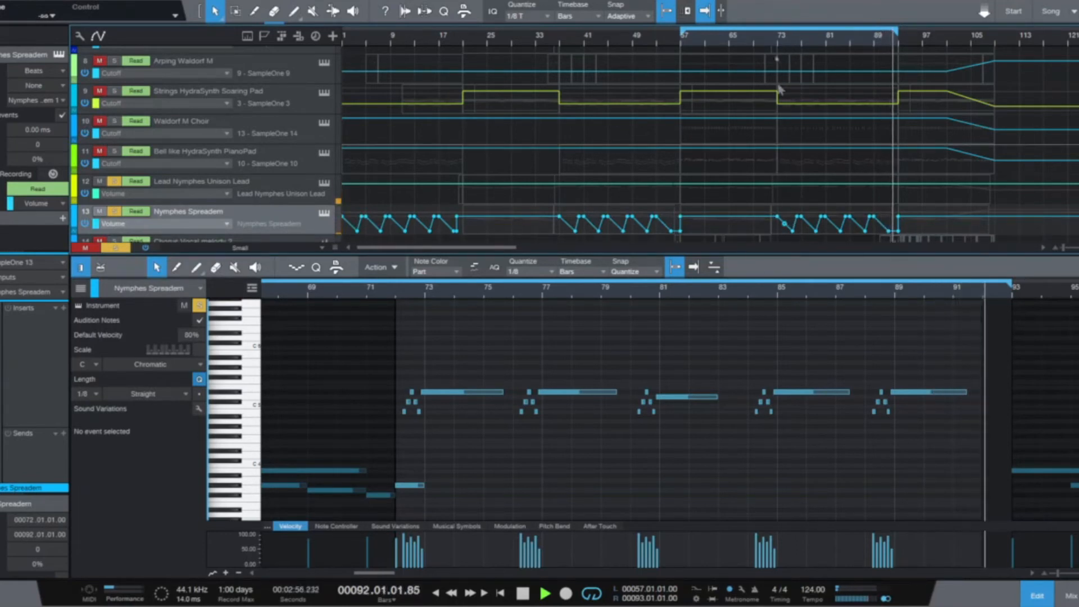
click(776, 36)
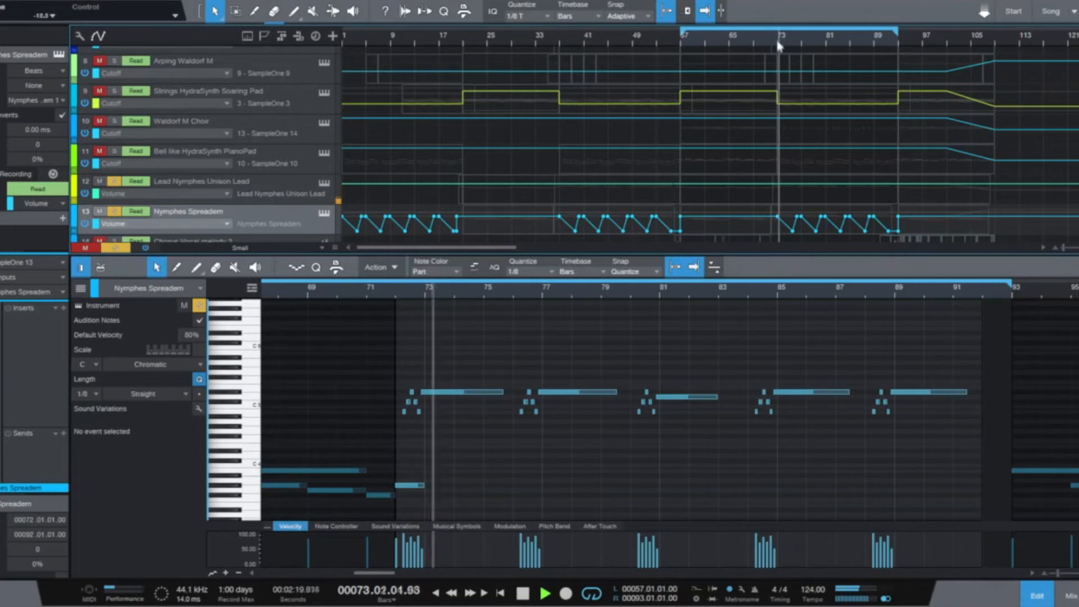
click(757, 41)
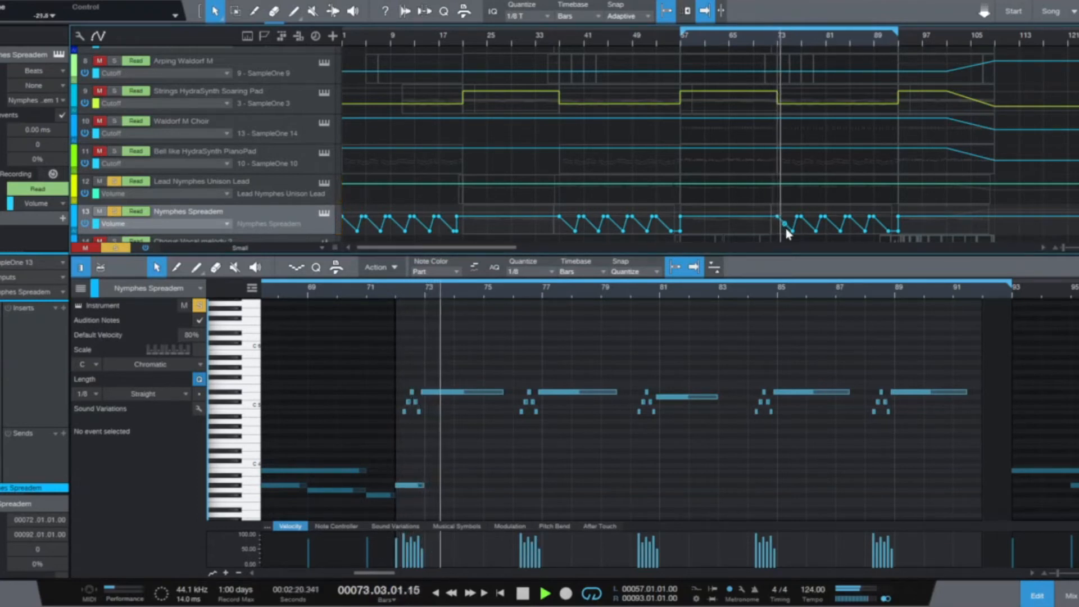
Step: Show the mixer to watch the Nymphes Spreadem fader follow its volume automation, then switch the tracks back to their parts
click(1068, 597)
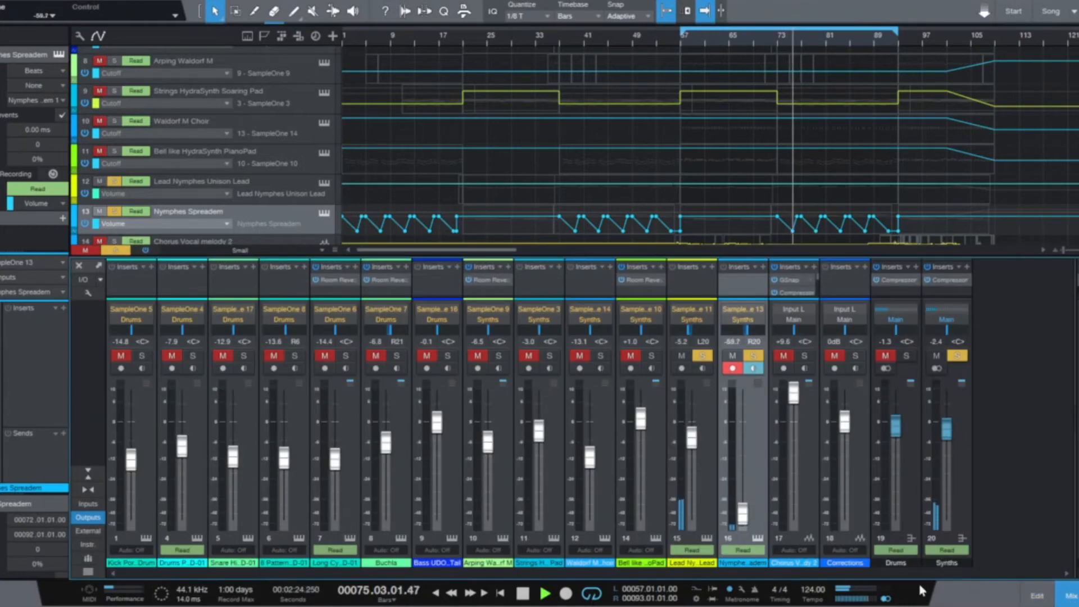
mouse_move(743, 513)
mouse_down()
mouse_move(748, 464)
mouse_move(742, 534)
mouse_up()
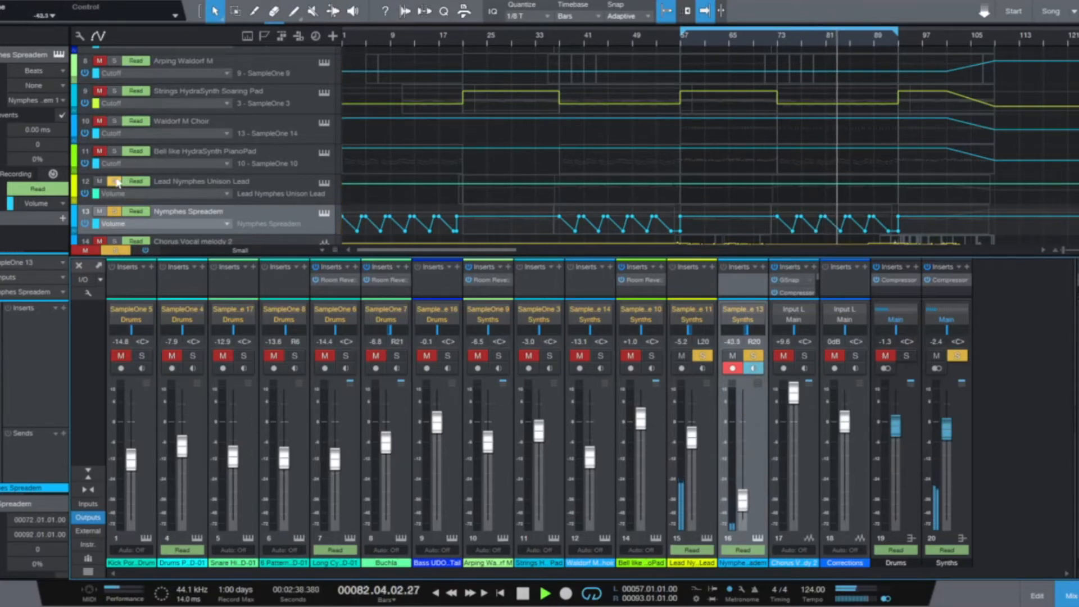
click(98, 37)
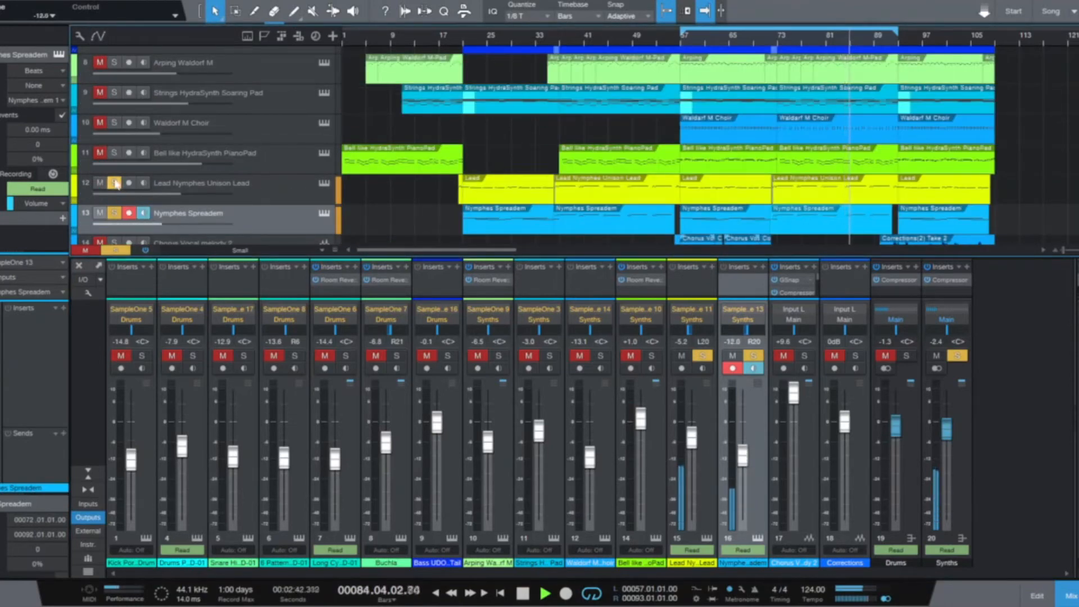
Step: Unsolo the Lead Nymphes Unison Lead track, then open the Nymphes Spreadem sampler and check its filter type options
click(115, 183)
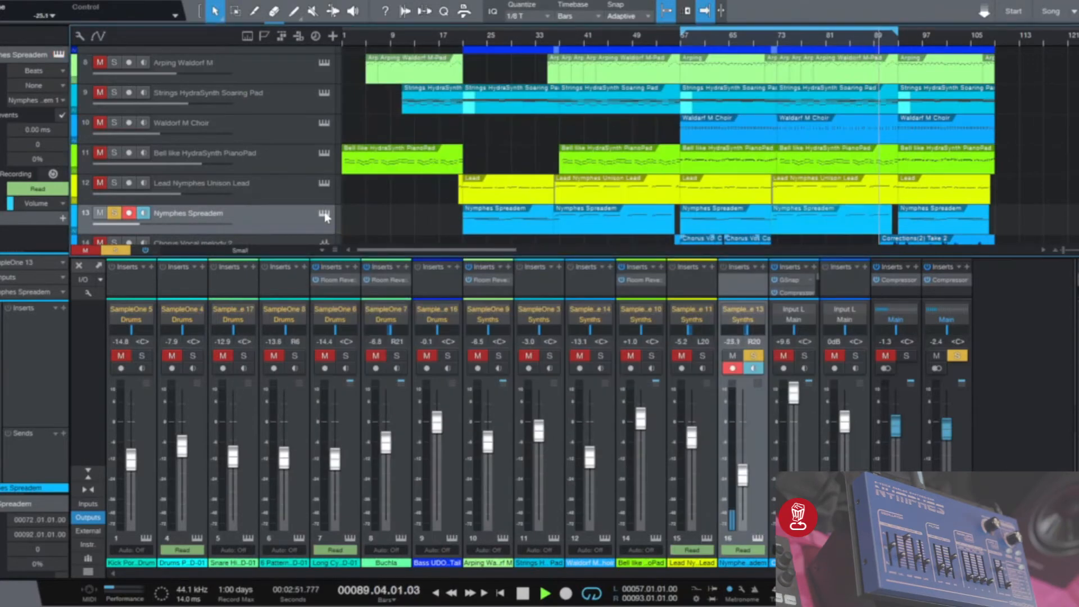
click(325, 215)
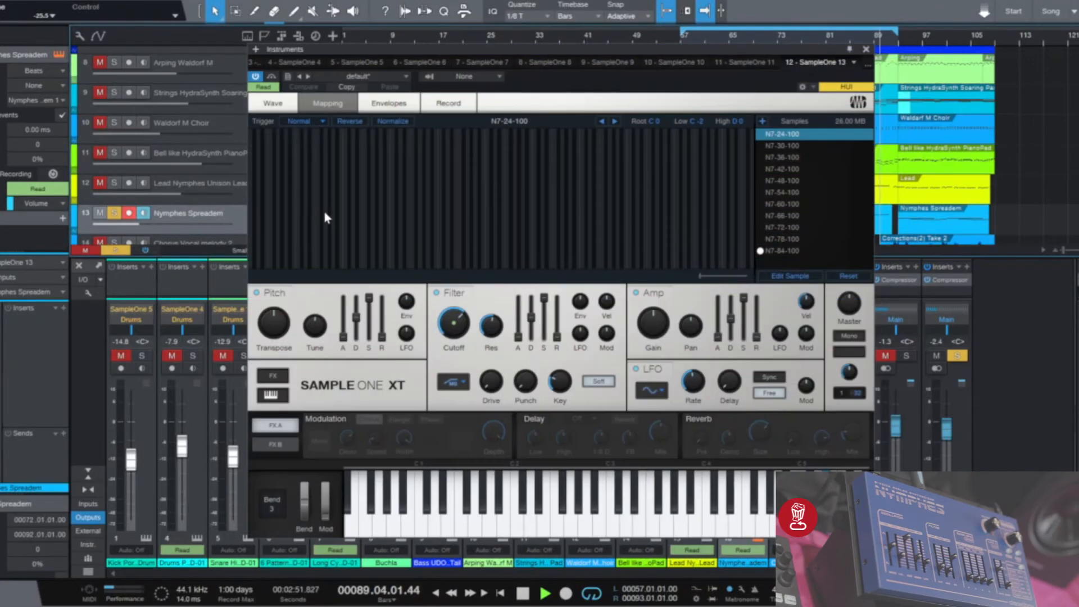
click(463, 387)
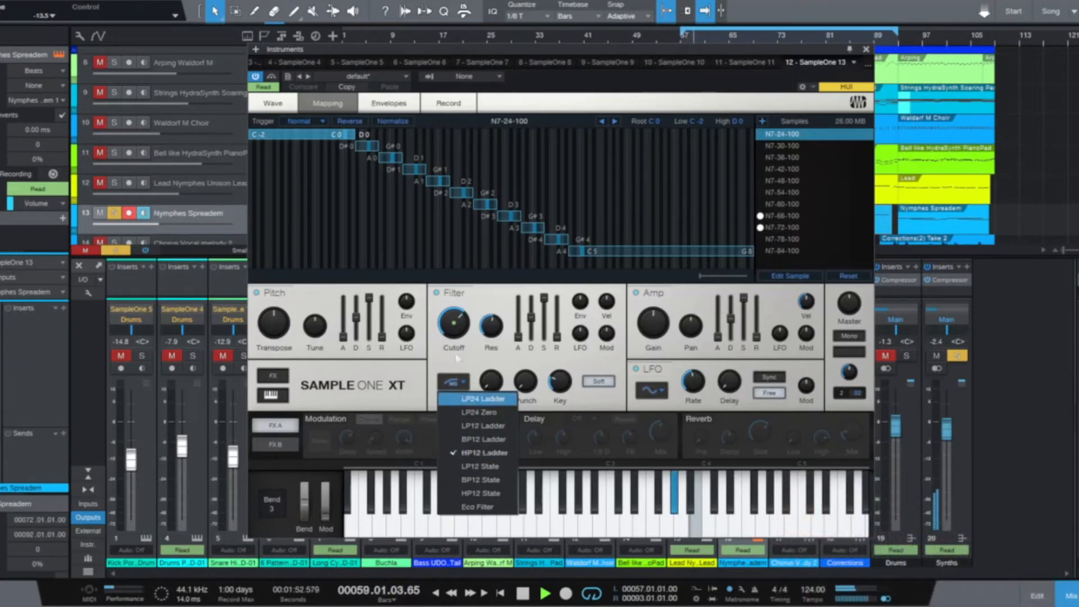
click(473, 301)
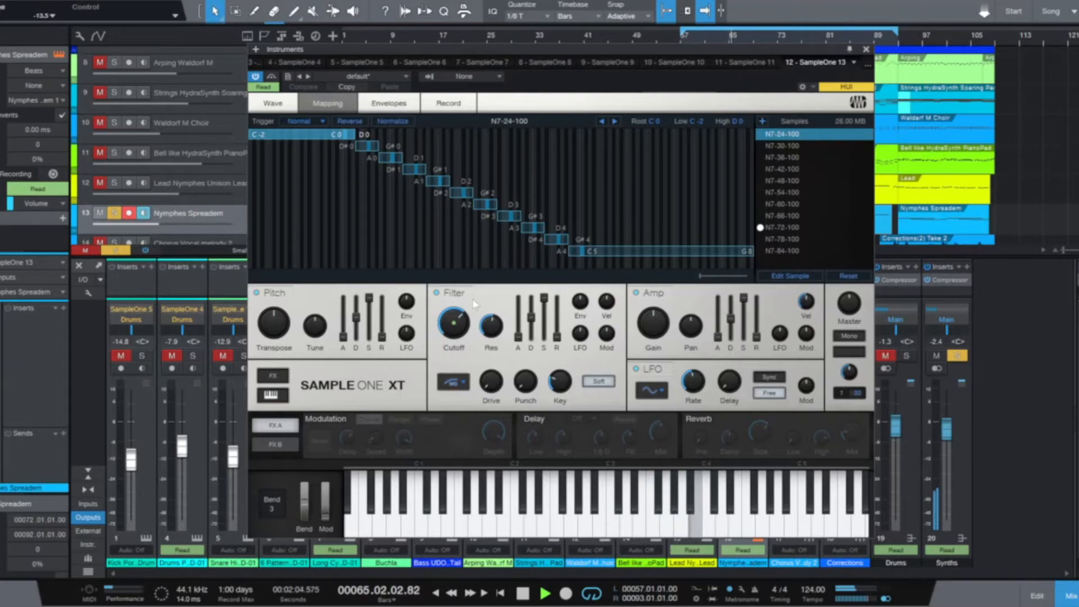
Step: Show the notes of the Nymphes Spreadem part at bars 57 to 72 in the note editor and close the sampler window
drag(523, 53, 569, 252)
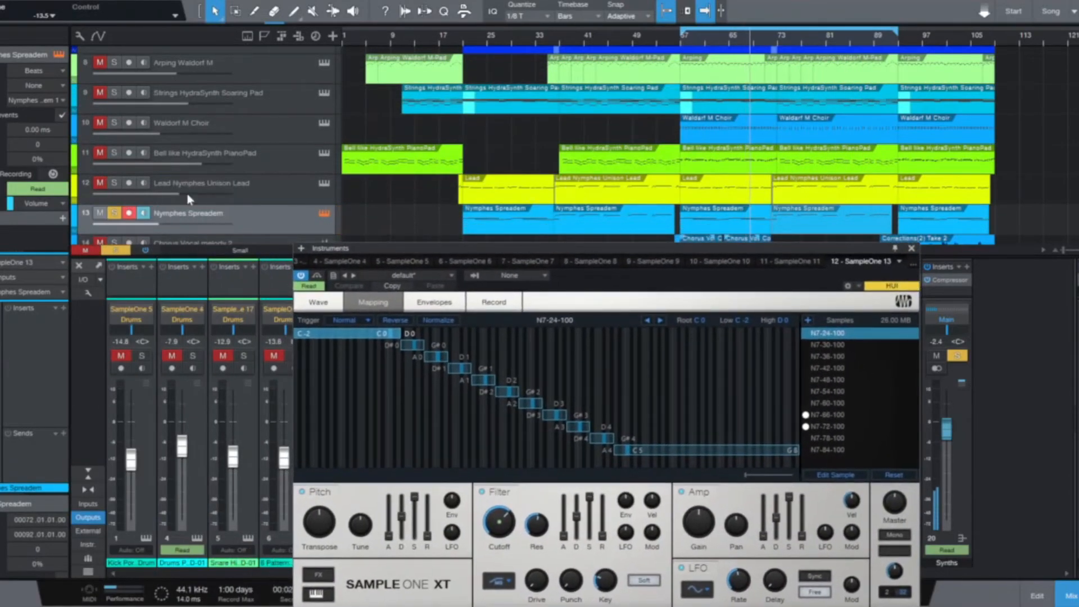
click(115, 184)
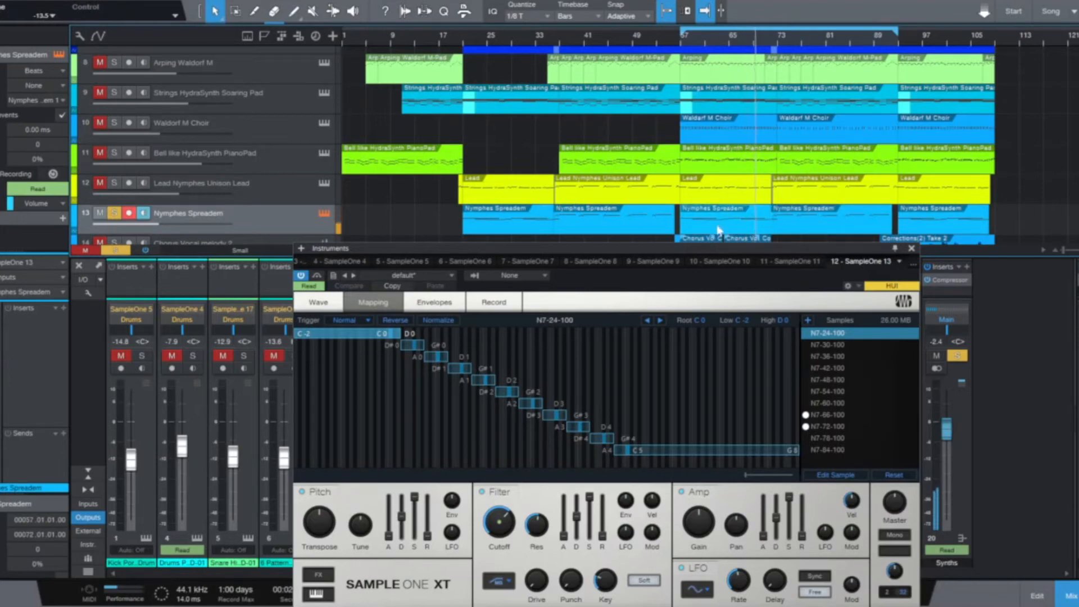
key(F2)
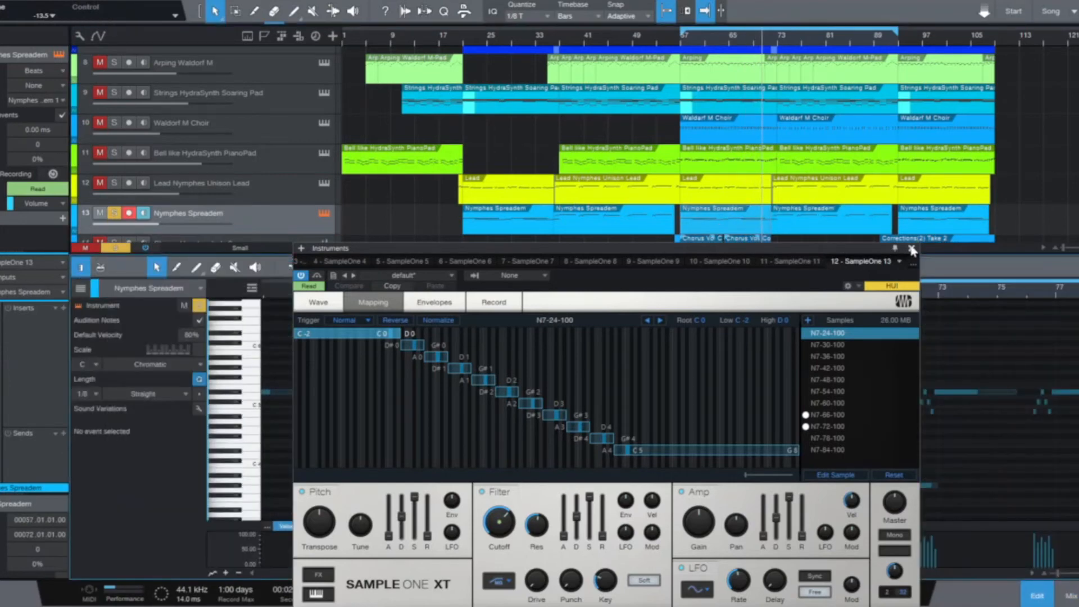
click(912, 251)
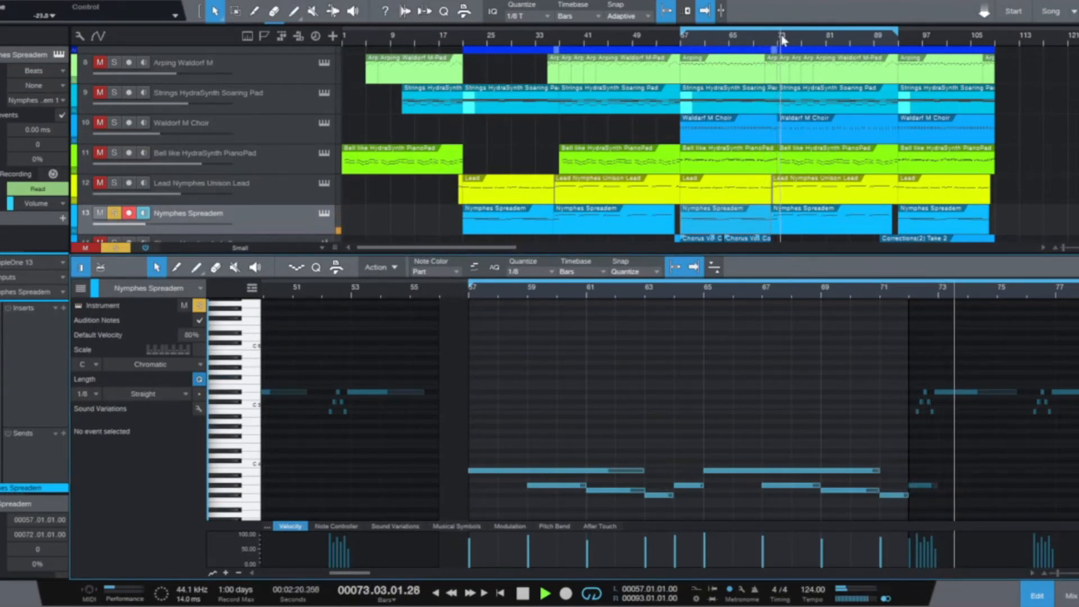
Step: Show the notes of the Lead Nymphes Unison Lead part from bar 72, solo that track, and compare with the Nymphes Spreadem notes
click(820, 190)
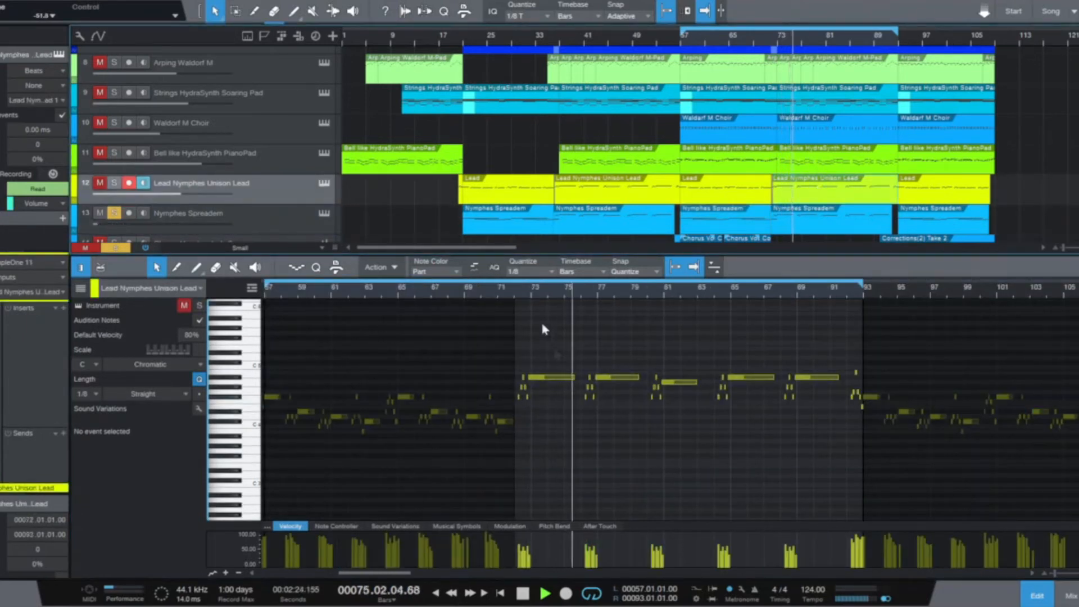
click(114, 184)
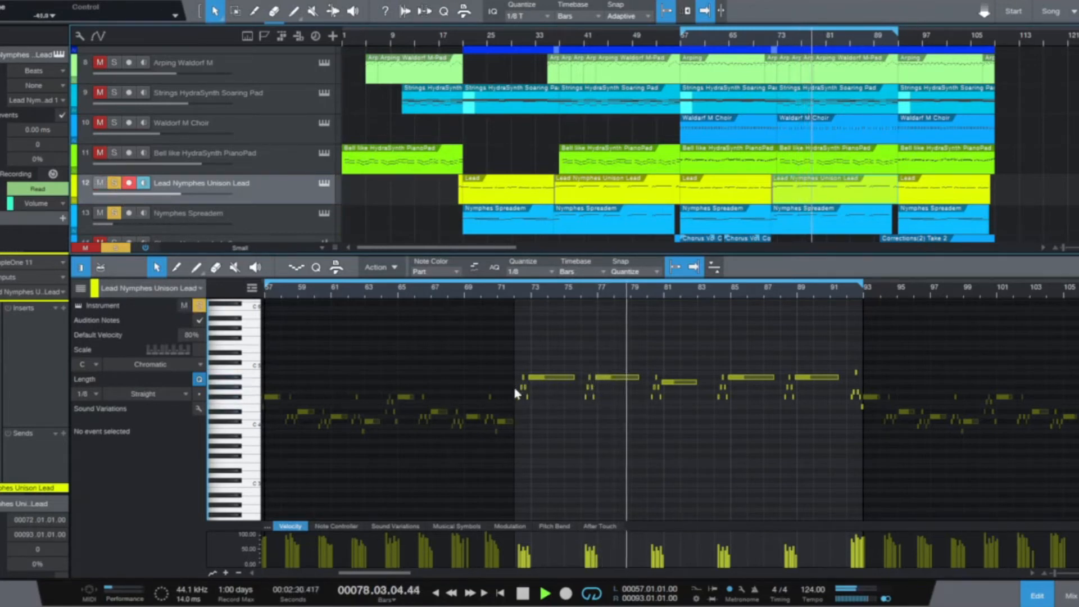
click(248, 220)
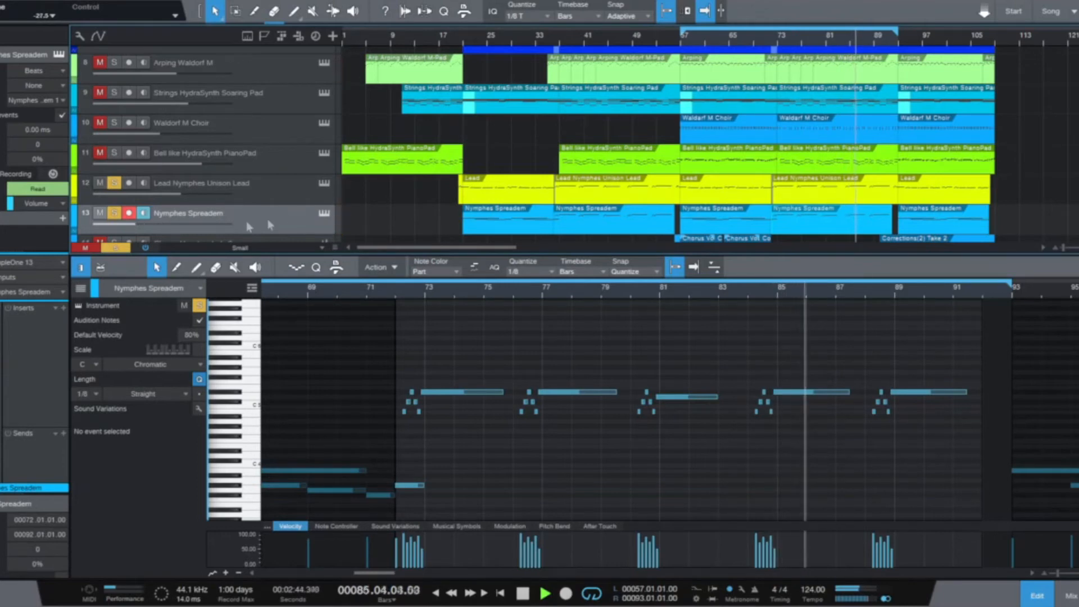
Step: Solo the Chorus Vocal melody 2 track, replay from about bar 55, and unsolo the Nymphes Spreadem and Lead Nymphes Unison Lead tracks
scroll(204, 213, down, 1)
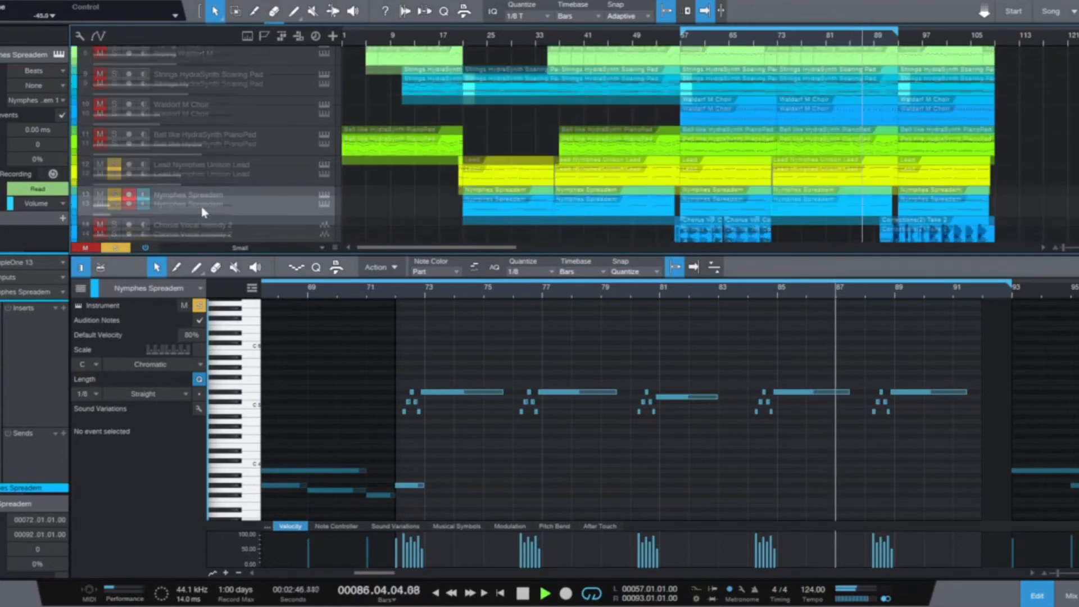
scroll(203, 208, down, 2)
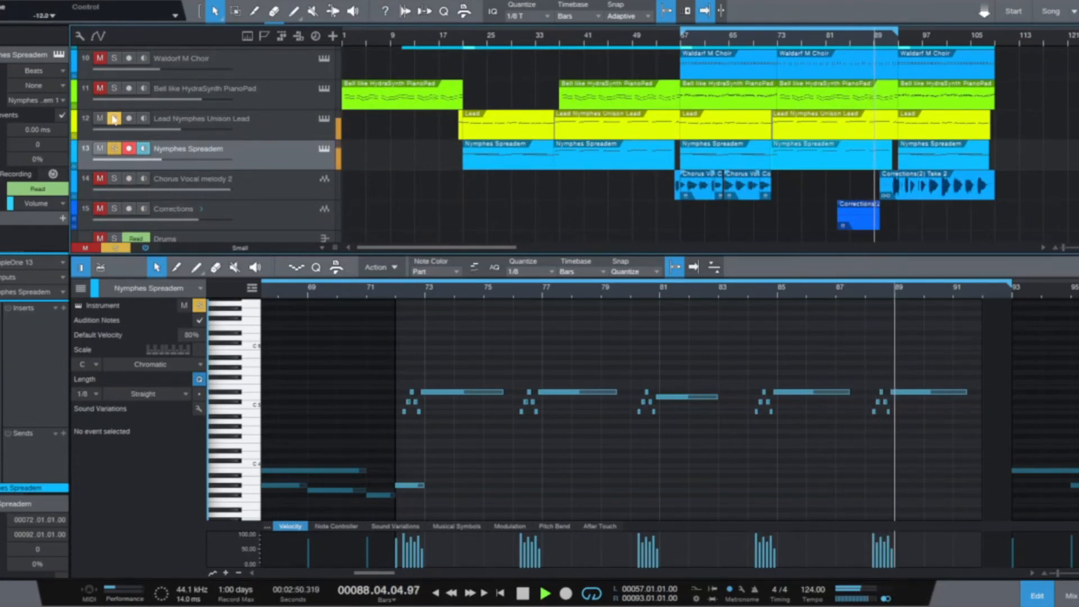
click(672, 41)
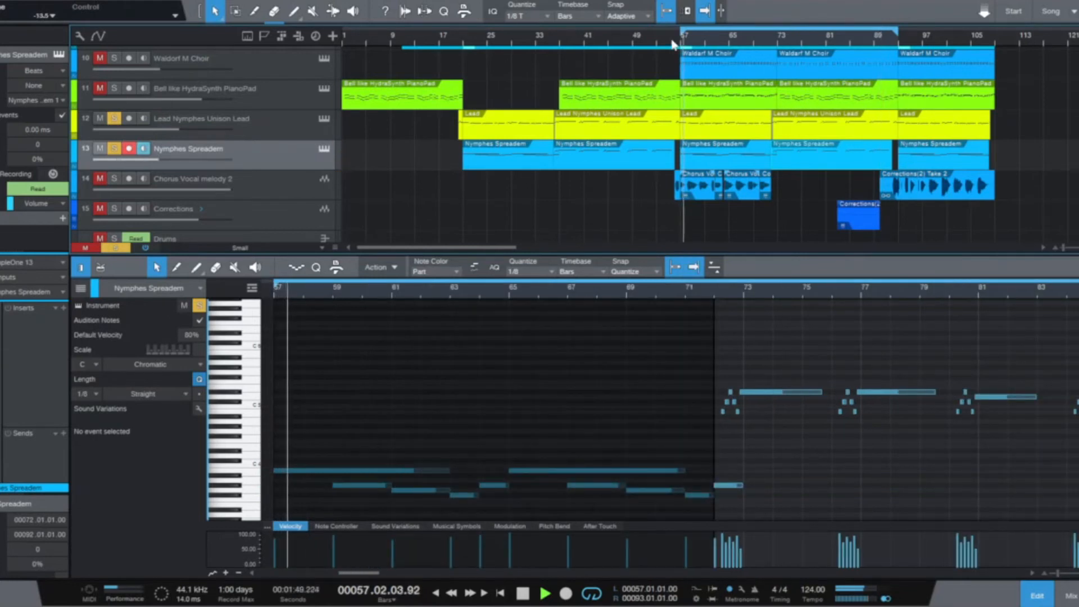
click(115, 178)
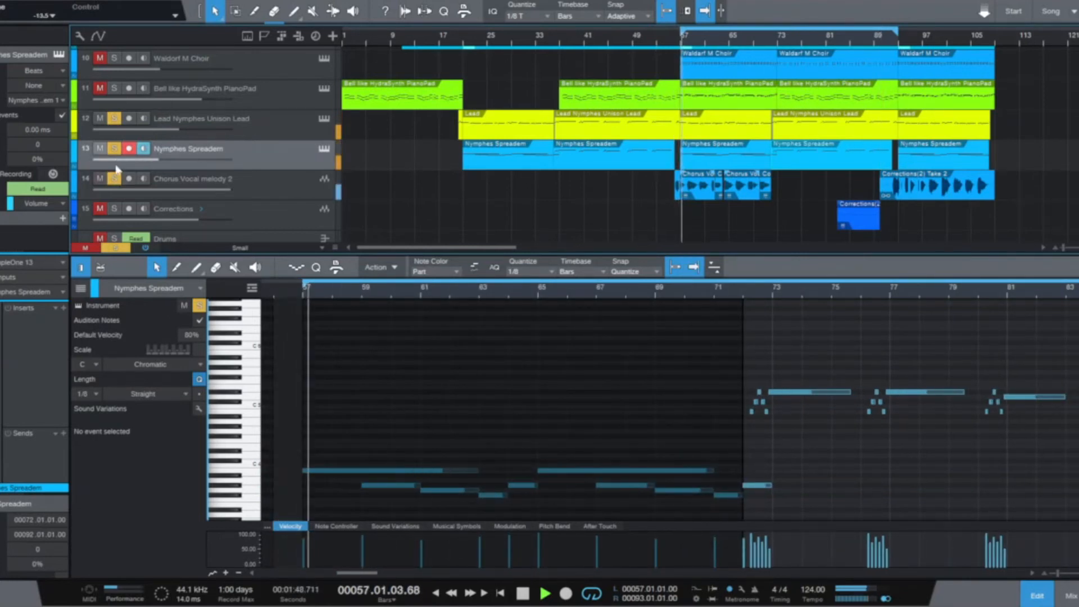
click(671, 42)
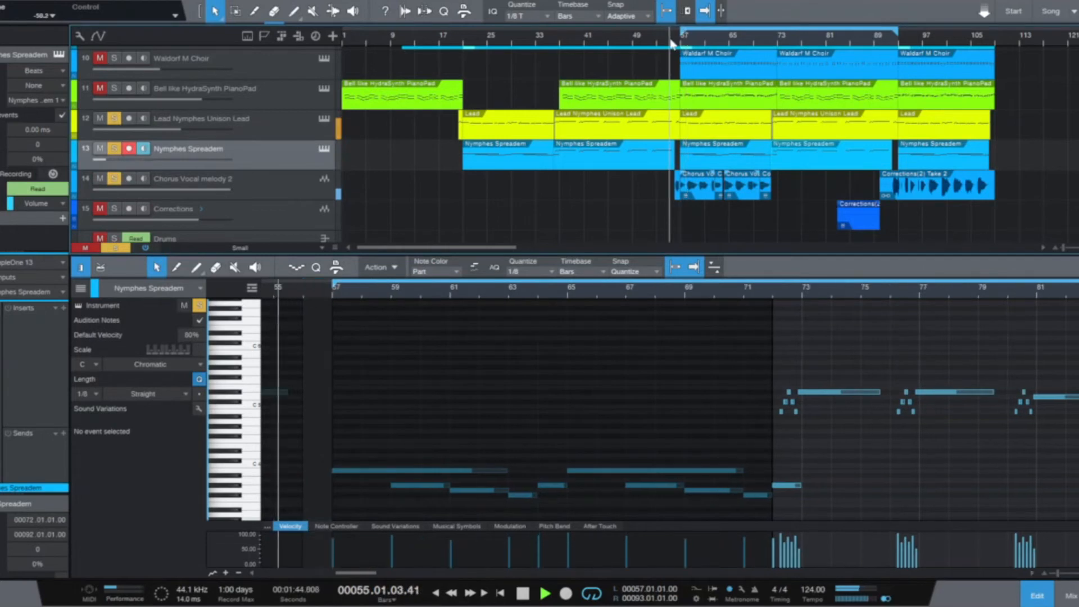
click(115, 149)
click(114, 118)
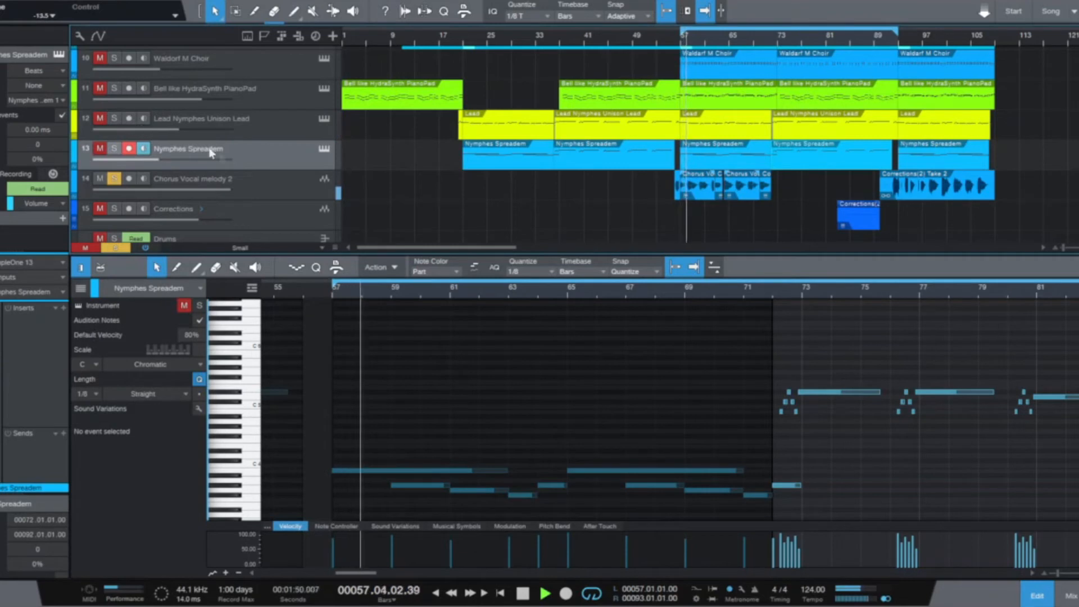
Step: Show the Chorus Vocal melody 2 channel in the mixer, examine the settings of its GSnap insert, and close the plug-in
click(249, 180)
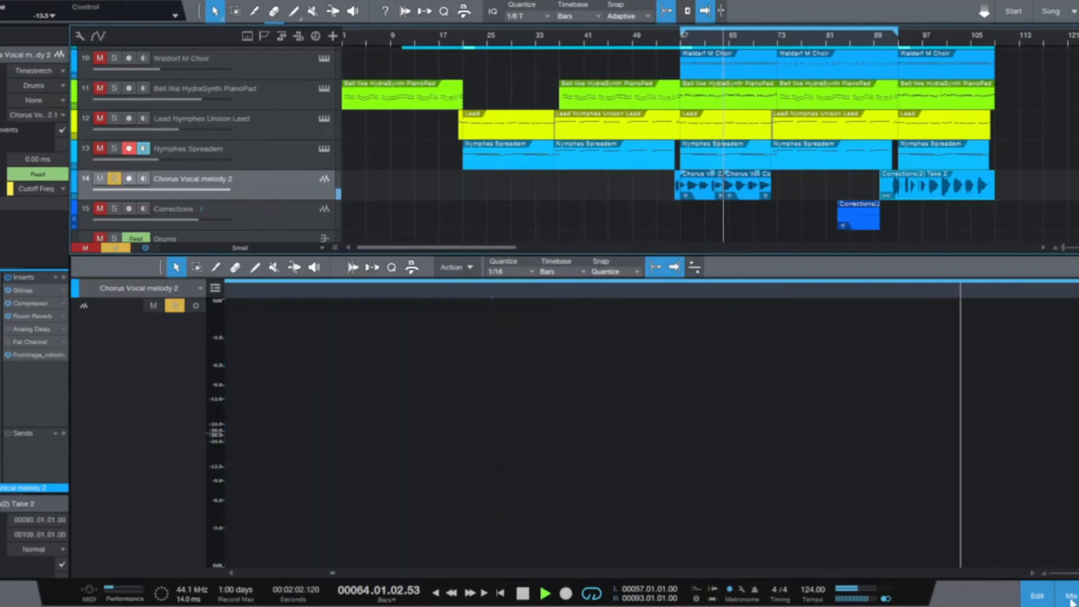
click(1065, 600)
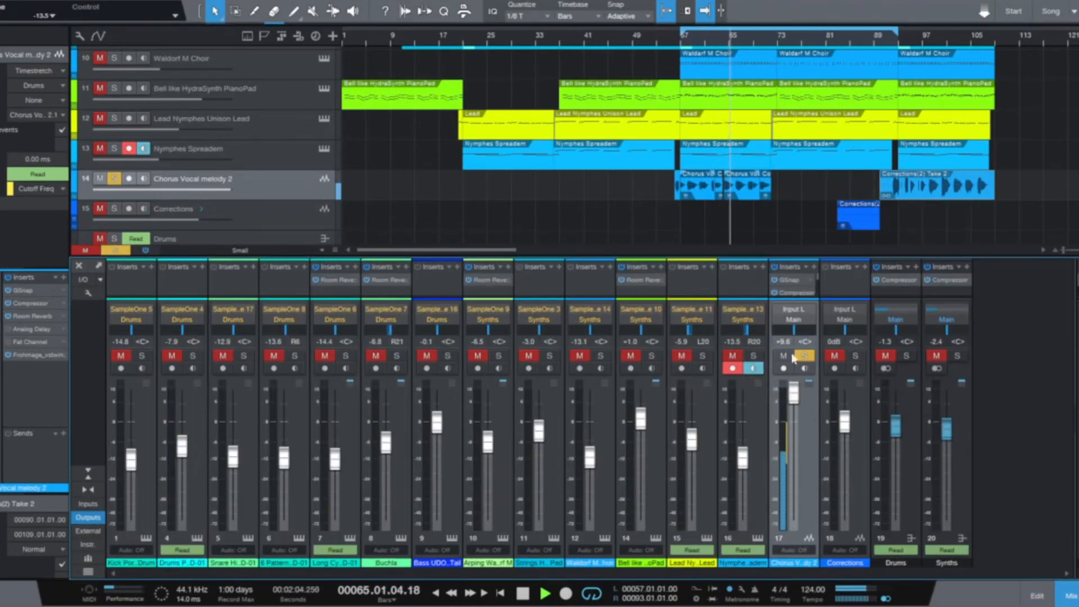
click(796, 281)
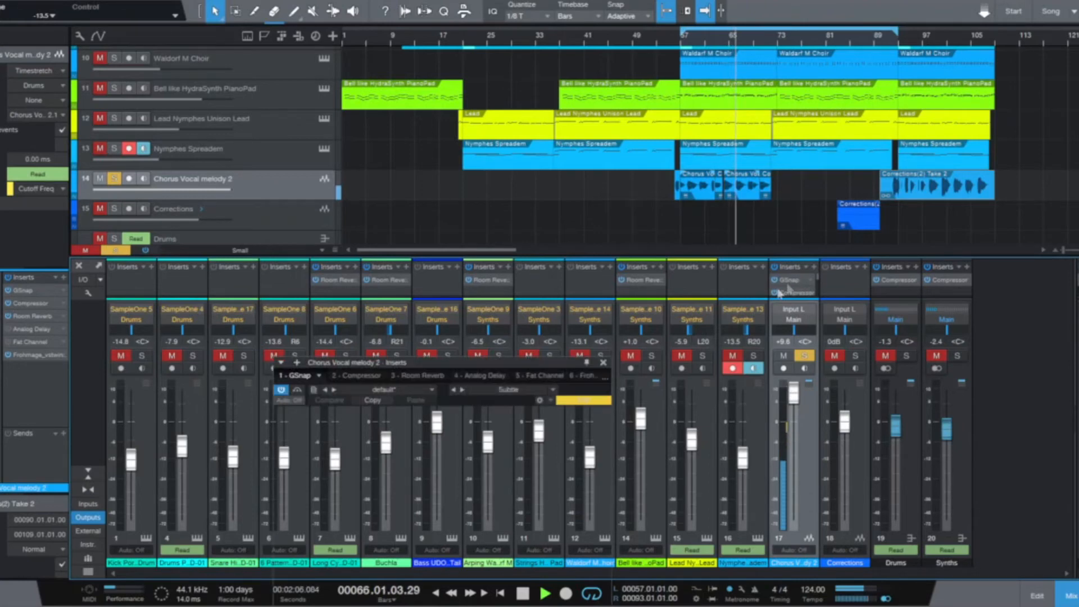
drag(475, 363, 380, 85)
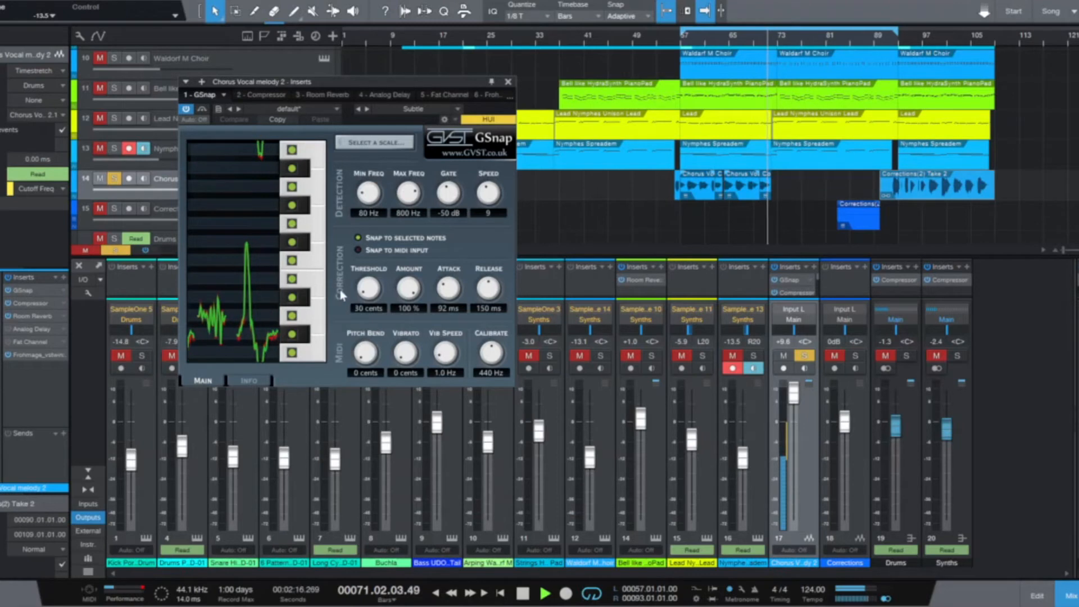
click(509, 83)
Step: Replay from about bar 55 and open the Frohmage filter insert of the Chorus Vocal melody 2 channel to watch its cutoff
click(670, 37)
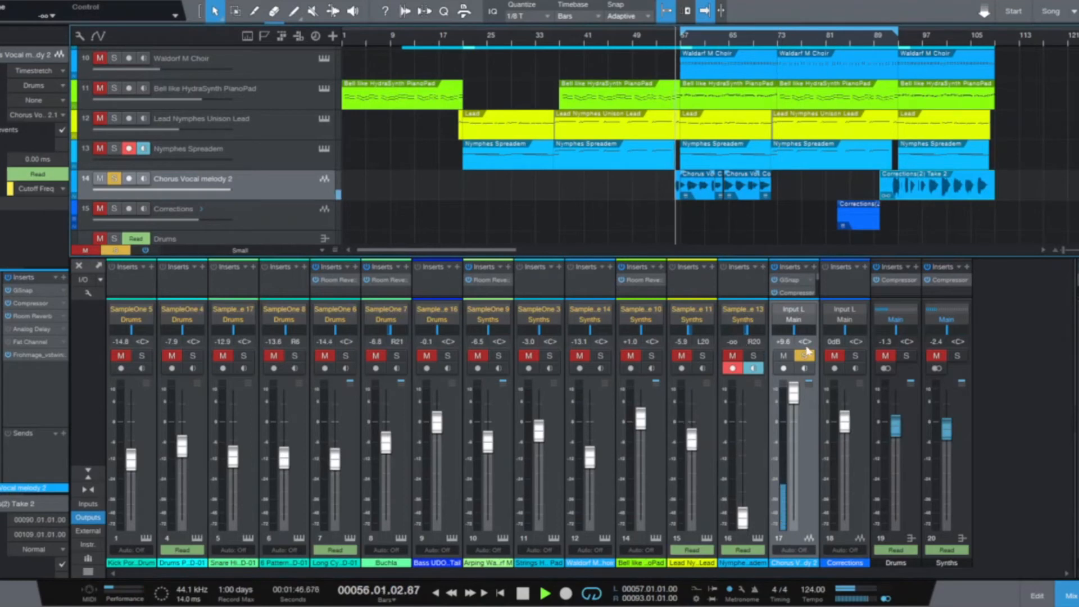
scroll(798, 292, down, 1)
click(797, 290)
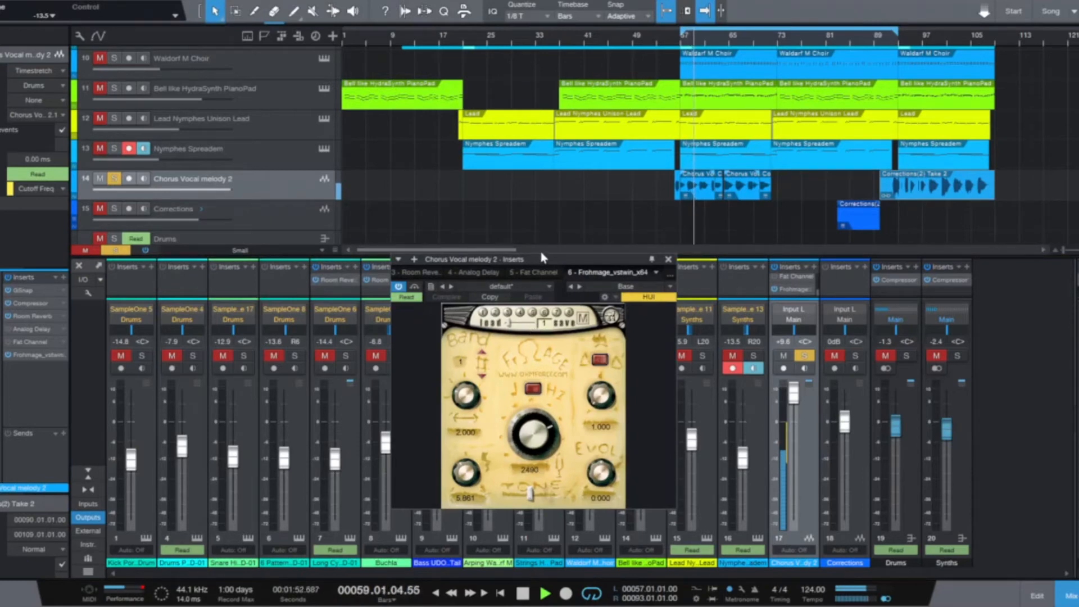
drag(540, 257, 380, 118)
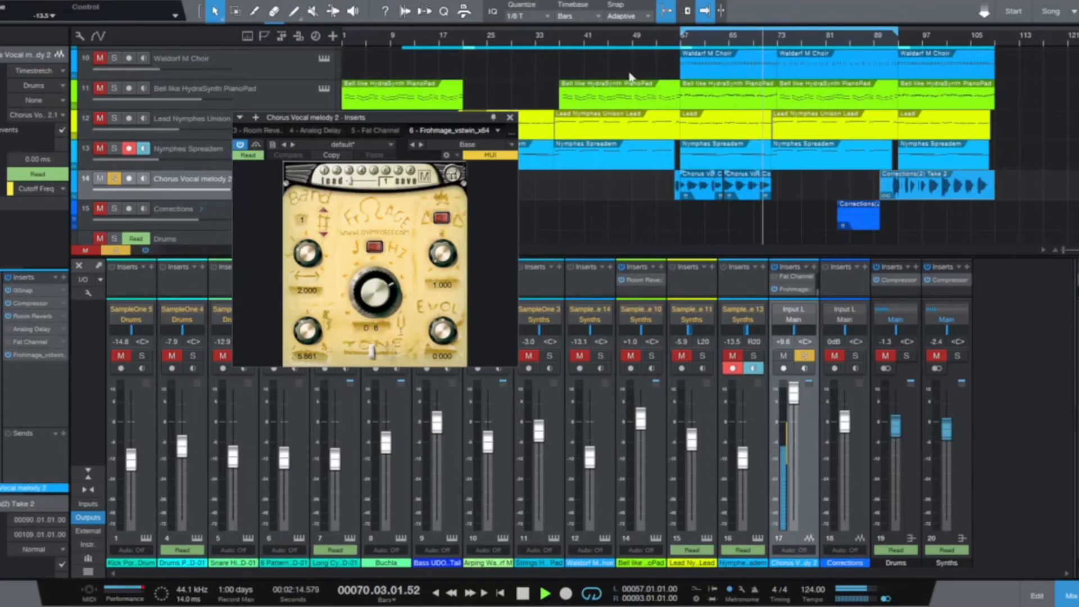
Step: Shorten the loop range to bars 57 to 73 and show the automation lanes of the tracks
click(826, 41)
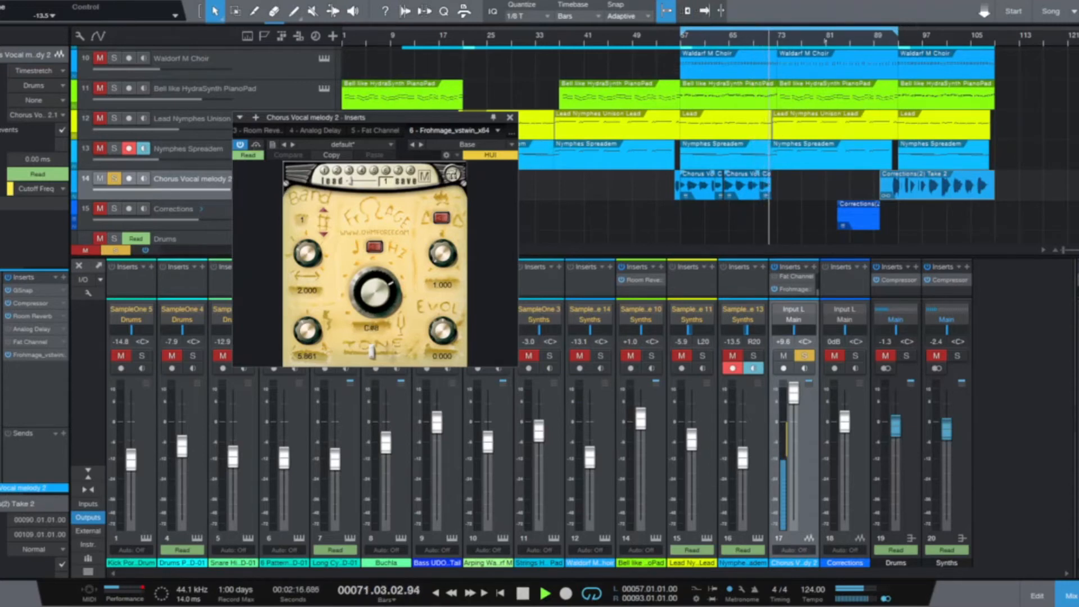
drag(779, 38, 773, 37)
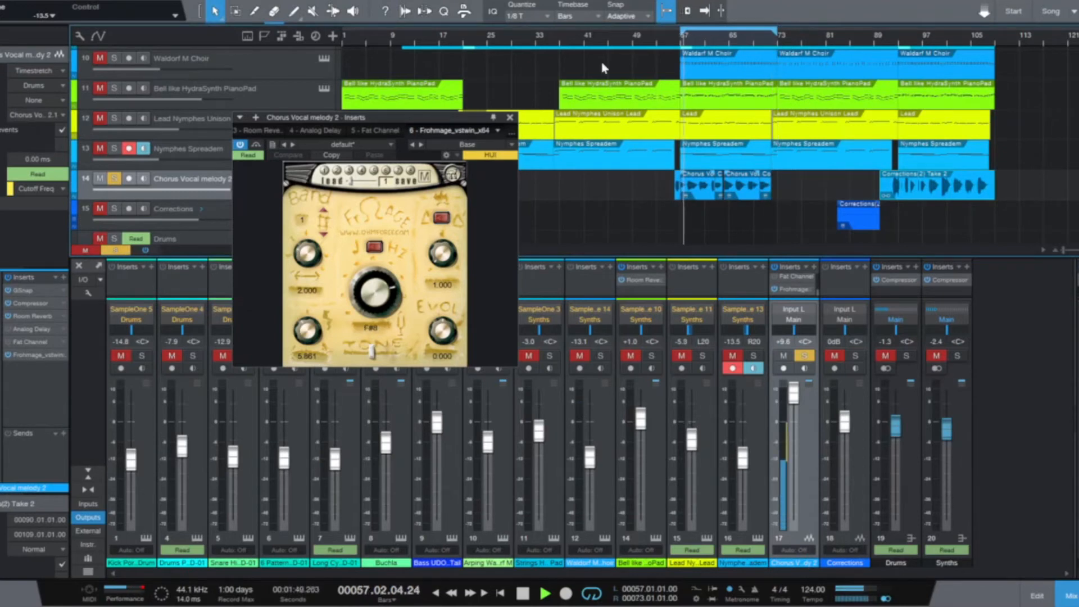
click(98, 35)
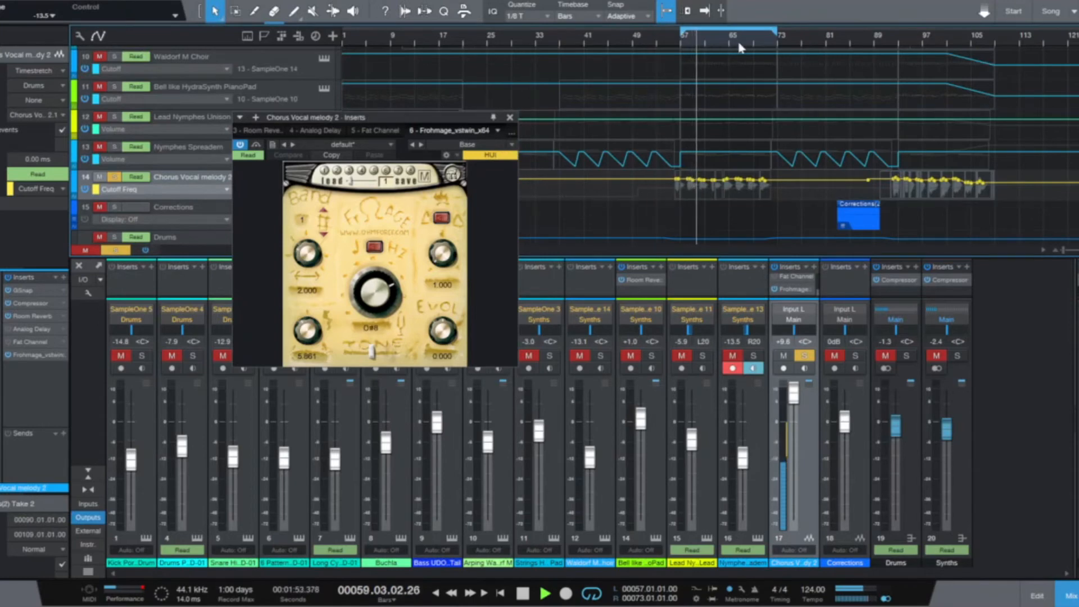
Step: Hide the mixer and enlarge the Chorus Vocal melody 2 track to show its Cutoff Freq automation over bars 59 to 72
scroll(737, 43, up, 2)
scroll(737, 43, up, 3)
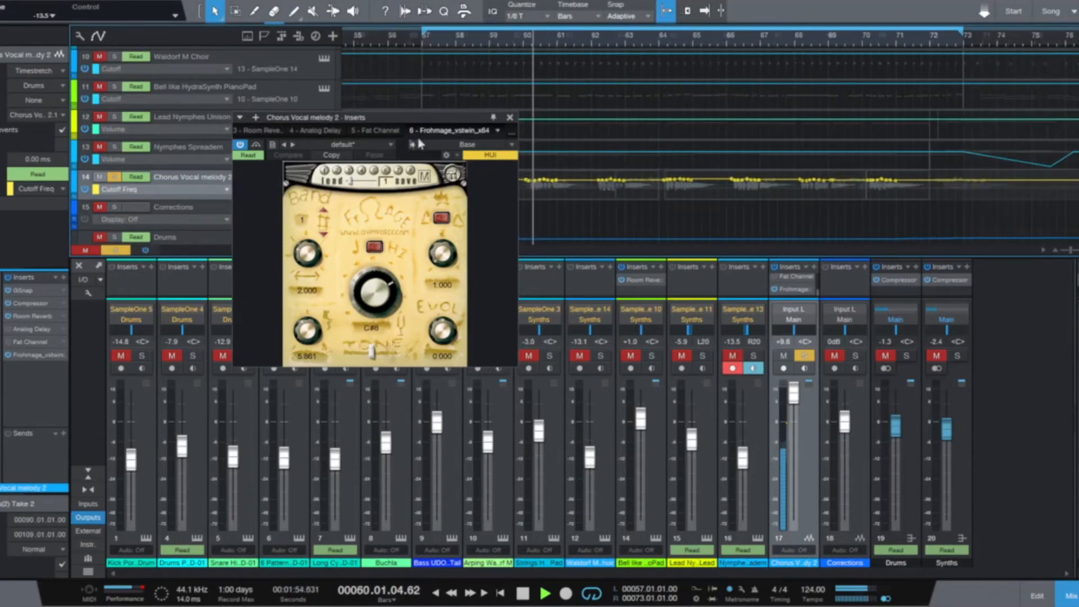
drag(386, 123, 378, 285)
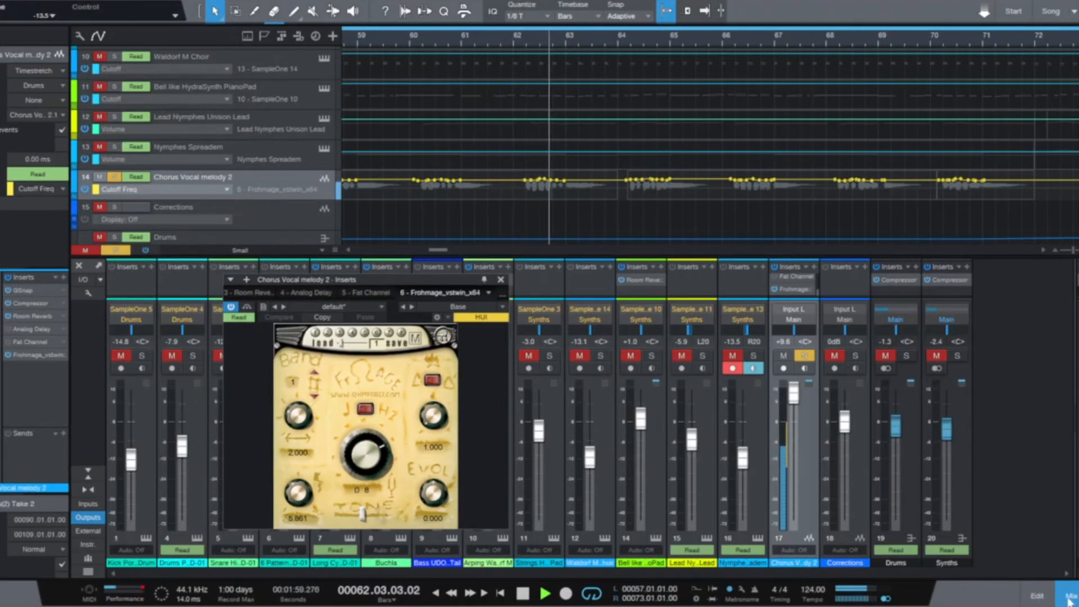
key(F3)
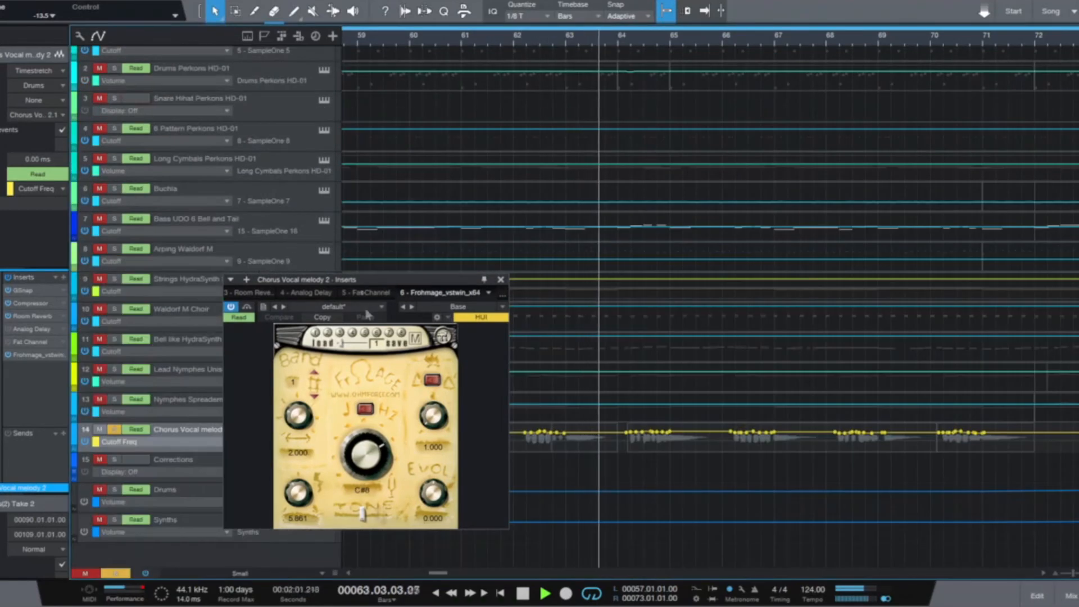
drag(405, 279, 431, 62)
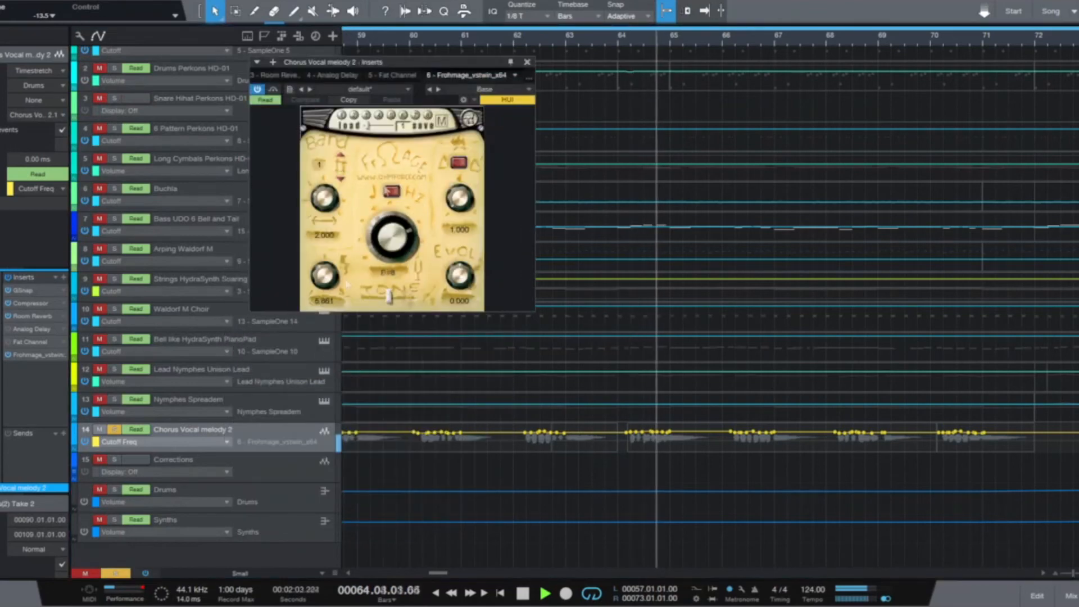
drag(272, 454, 293, 531)
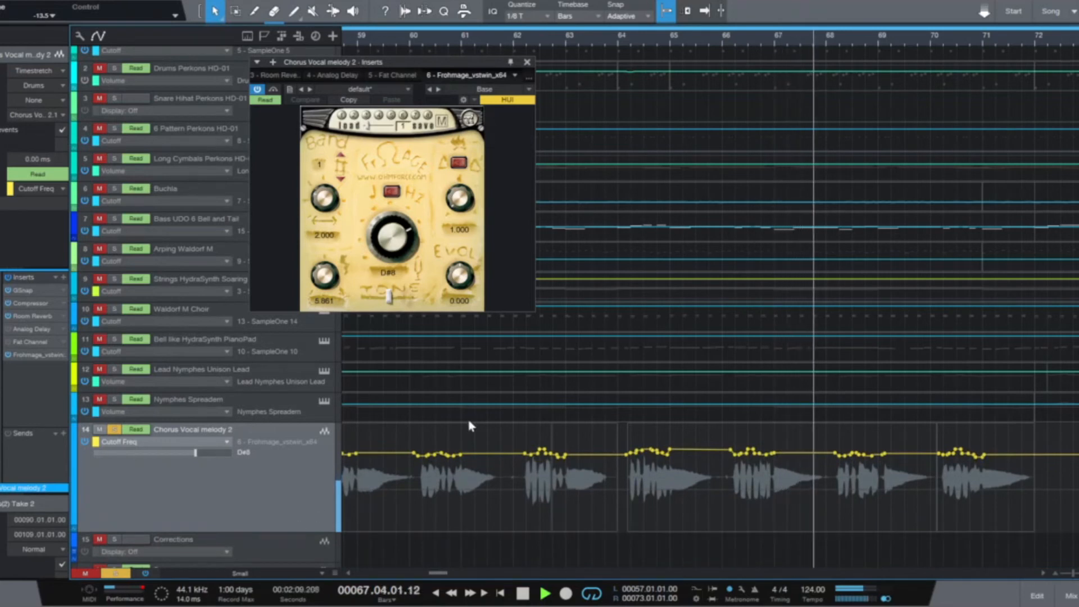
Step: Stop playback and examine the Cutoff Freq automation near bar 60, toggling the Frohmage cutoff display between note names and Hz
click(522, 593)
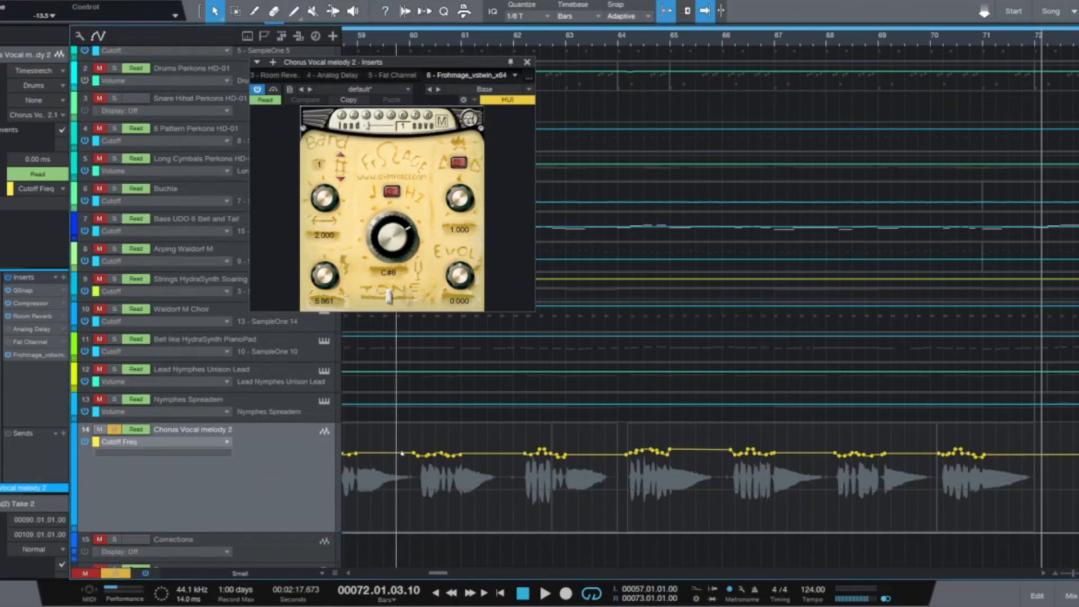
mouse_move(414, 456)
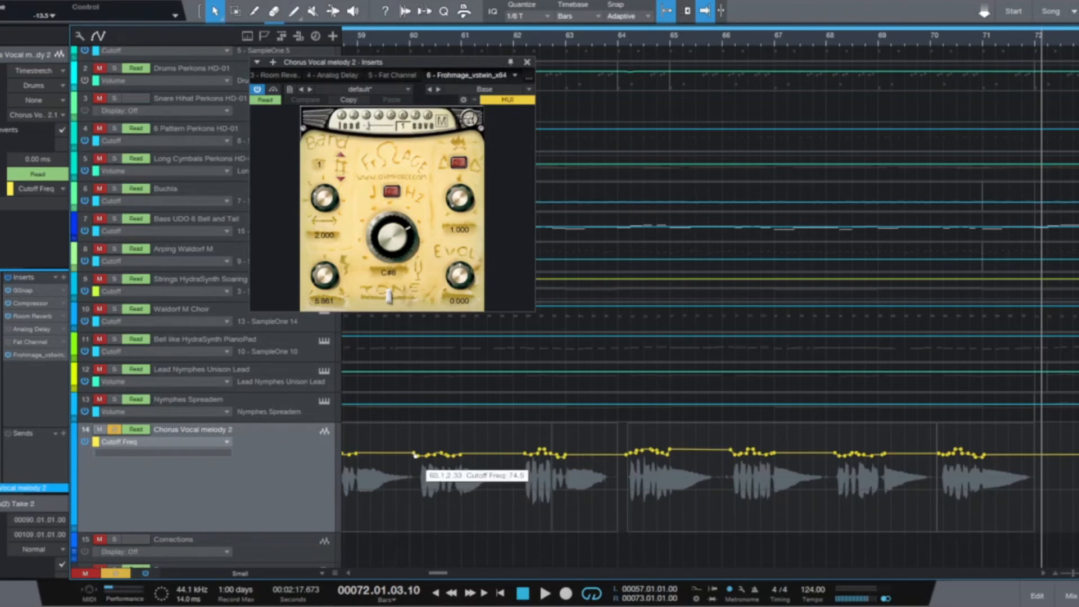
click(393, 192)
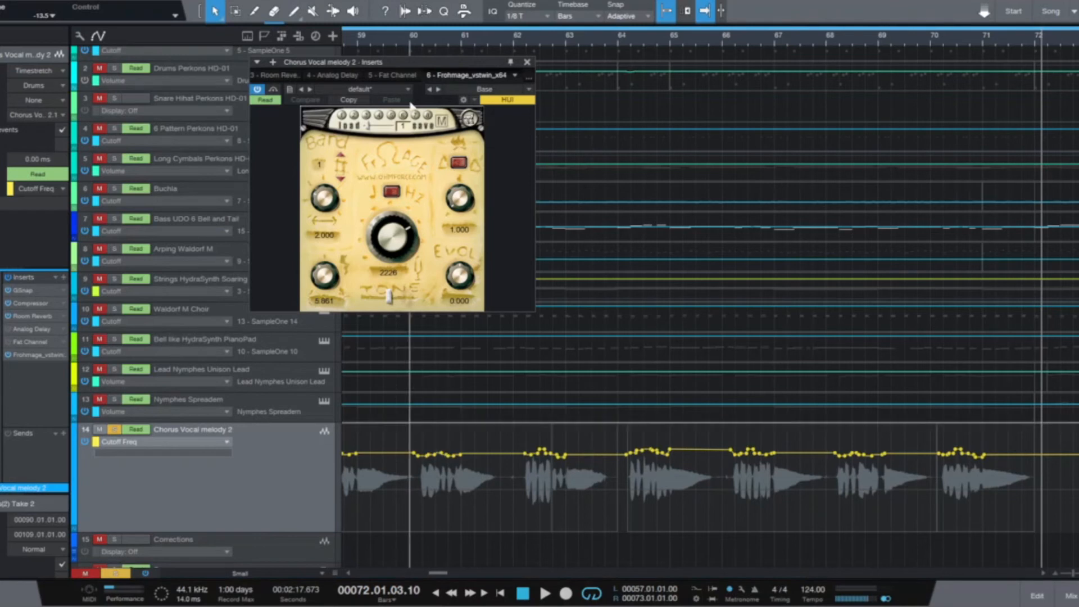
click(414, 41)
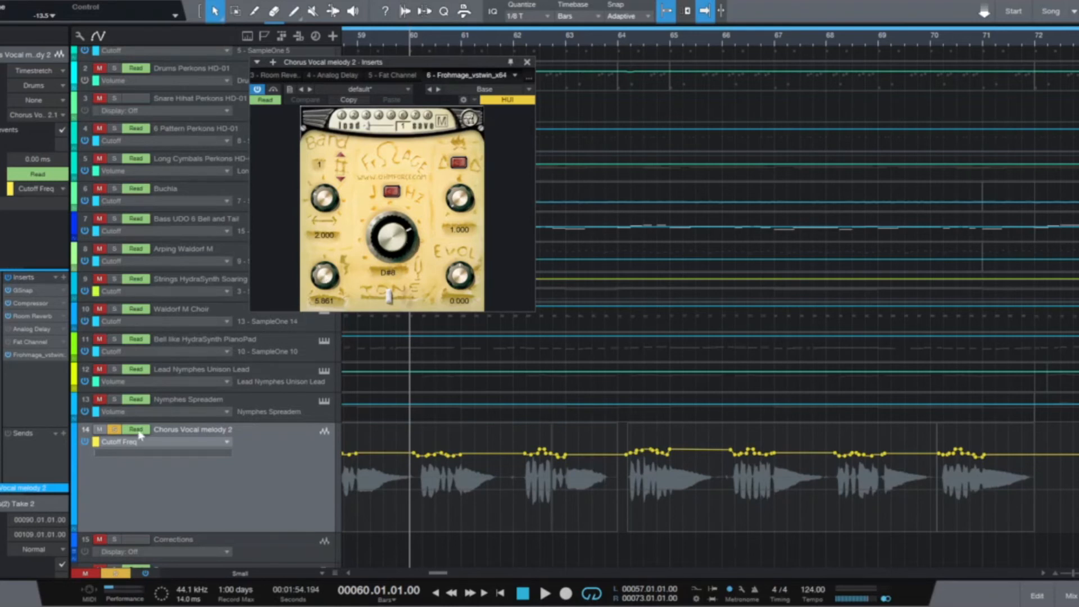
Step: Set the loop range to bars 92 to 108 around the second Chorus Vocal melody 2 section and start playback there
scroll(605, 45, down, 5)
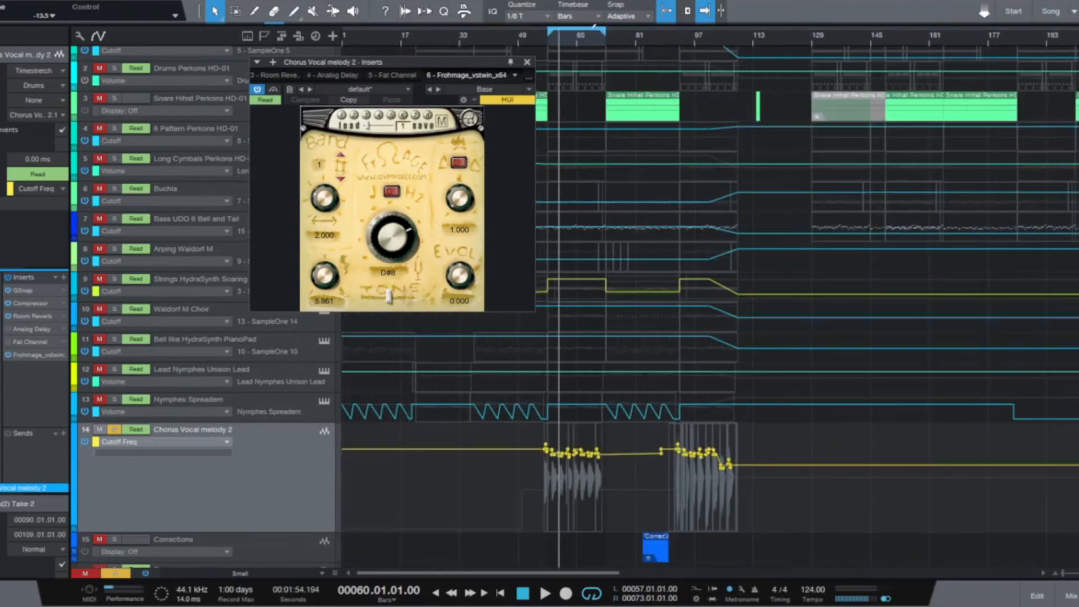
drag(676, 27, 736, 28)
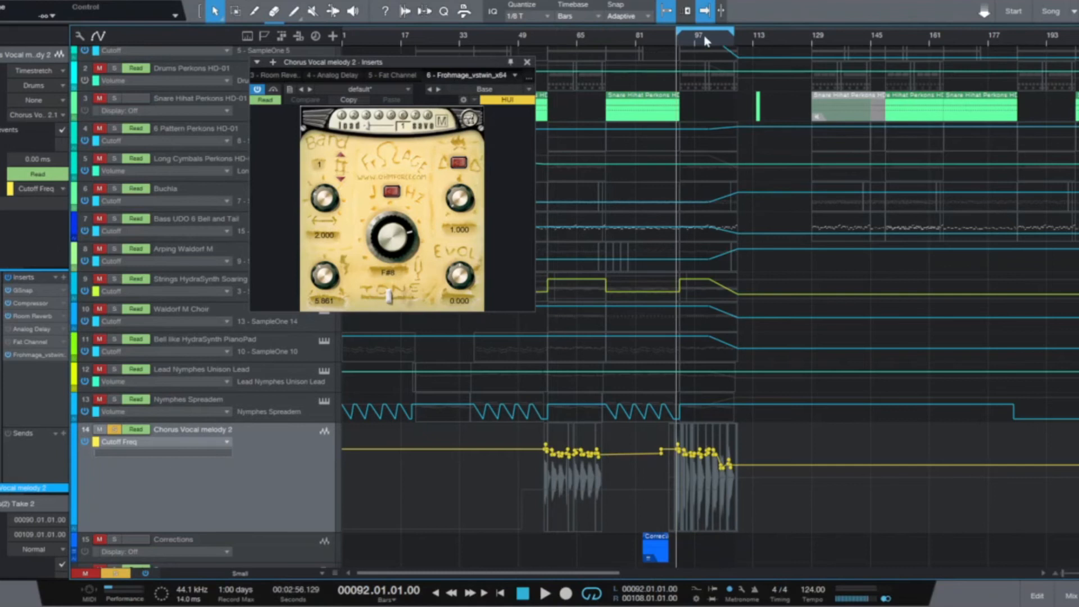
click(551, 595)
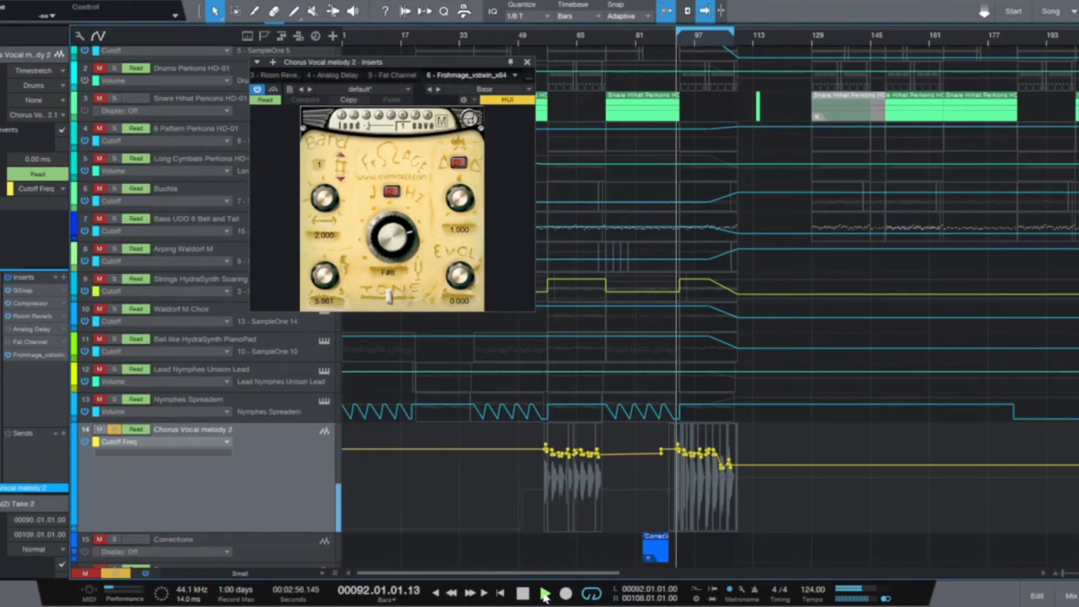
Step: Unsolo the Chorus Vocal melody 2 track to hear its section around bars 92 to 108 with the full mix
click(115, 429)
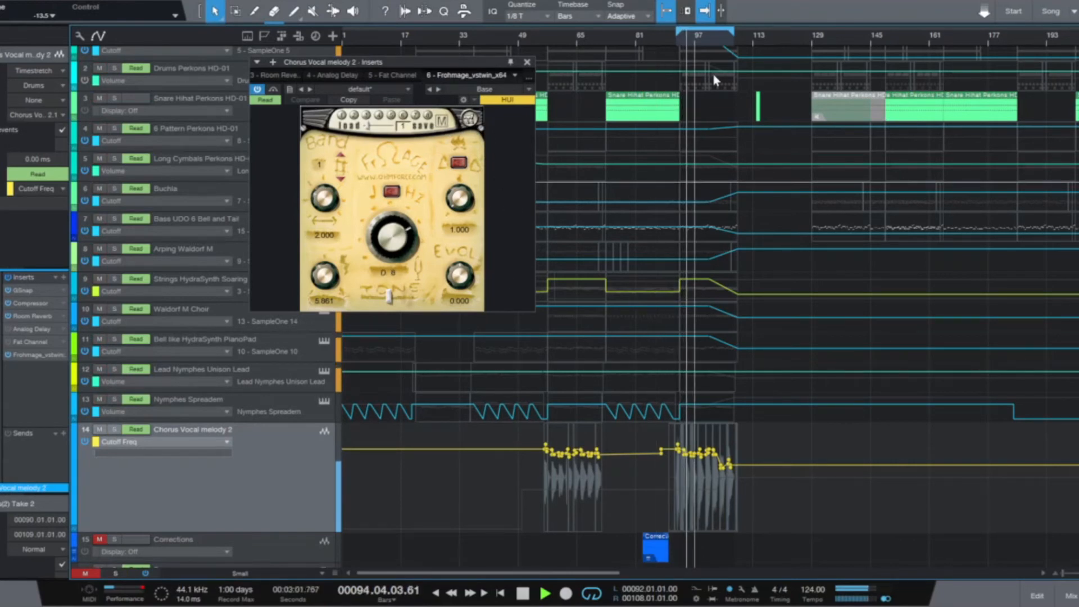
scroll(707, 43, up, 4)
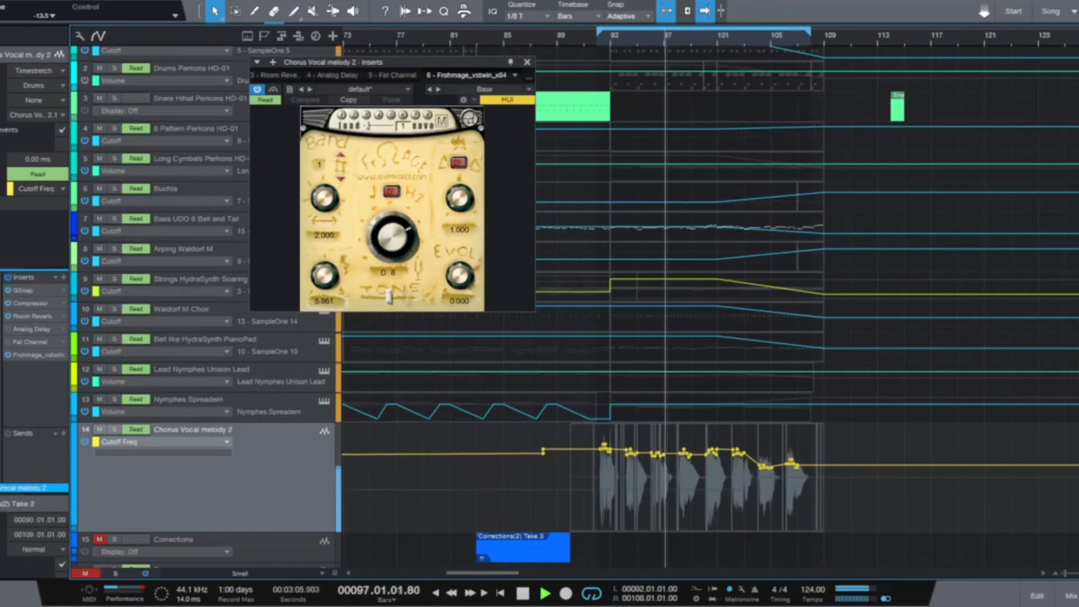
scroll(890, 360, up, 1)
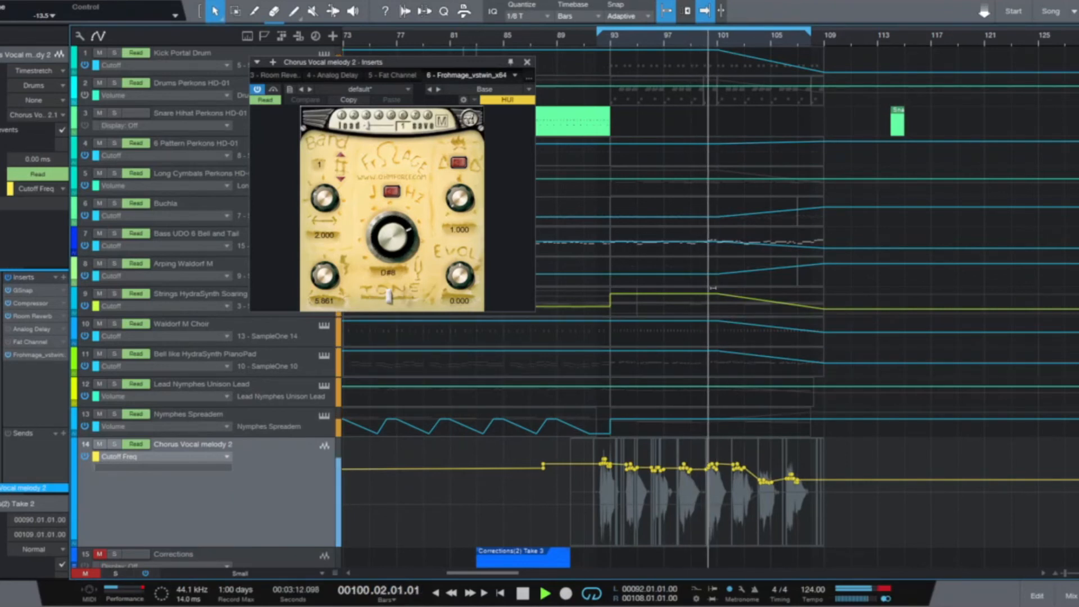
Step: Extend the end of the loop range to bar 112 and stop playback
click(771, 301)
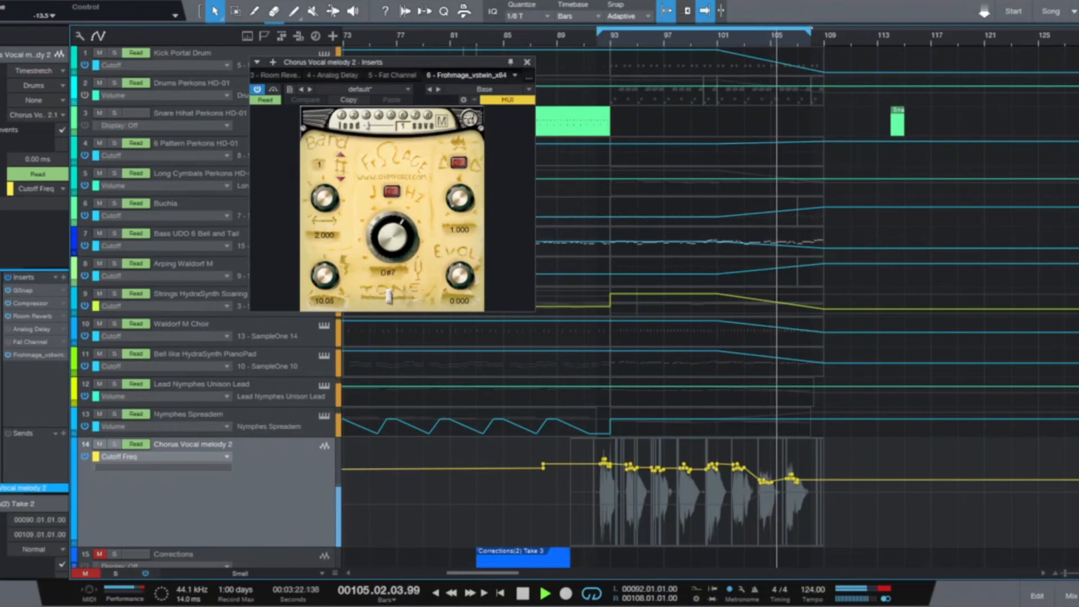
drag(837, 32, 863, 33)
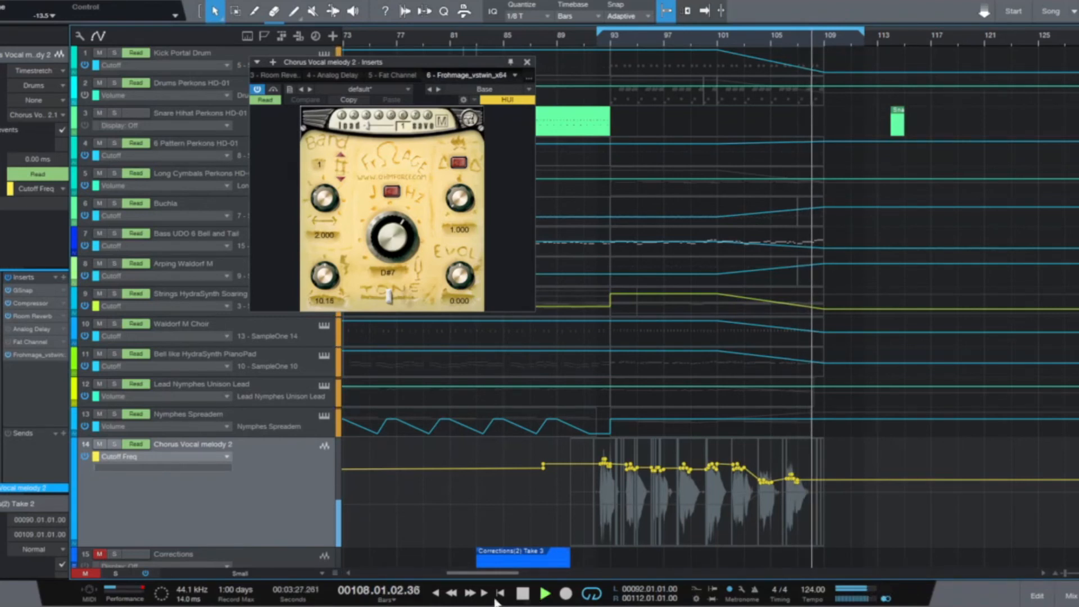
click(524, 595)
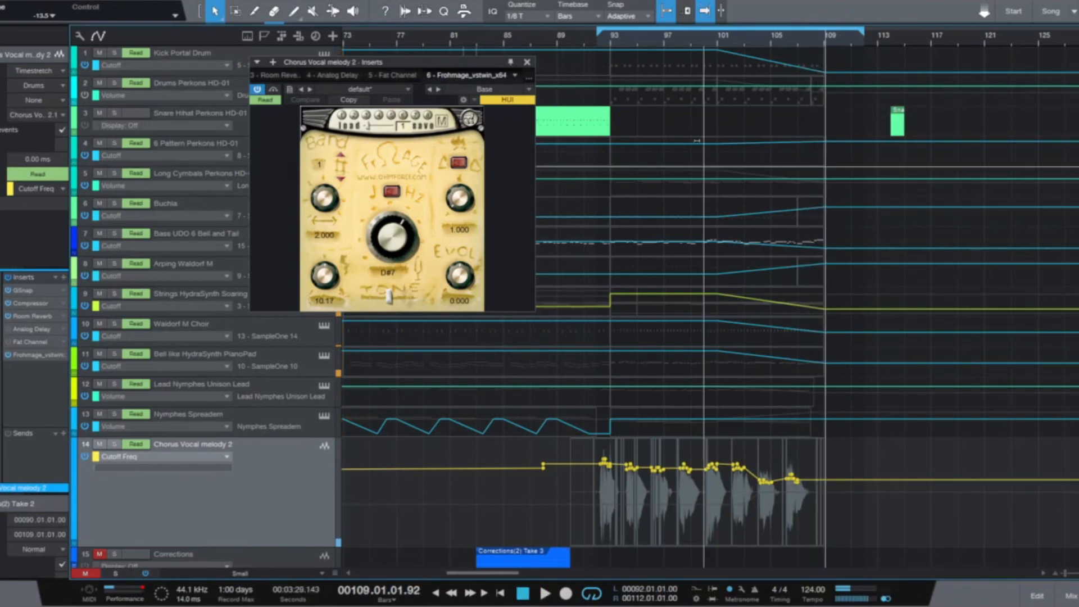
Step: Open the Kick Portal Drum track's SampleOne XT, place the playhead at about bar 100 and keep the kick's automation lane in view
drag(394, 63, 397, 364)
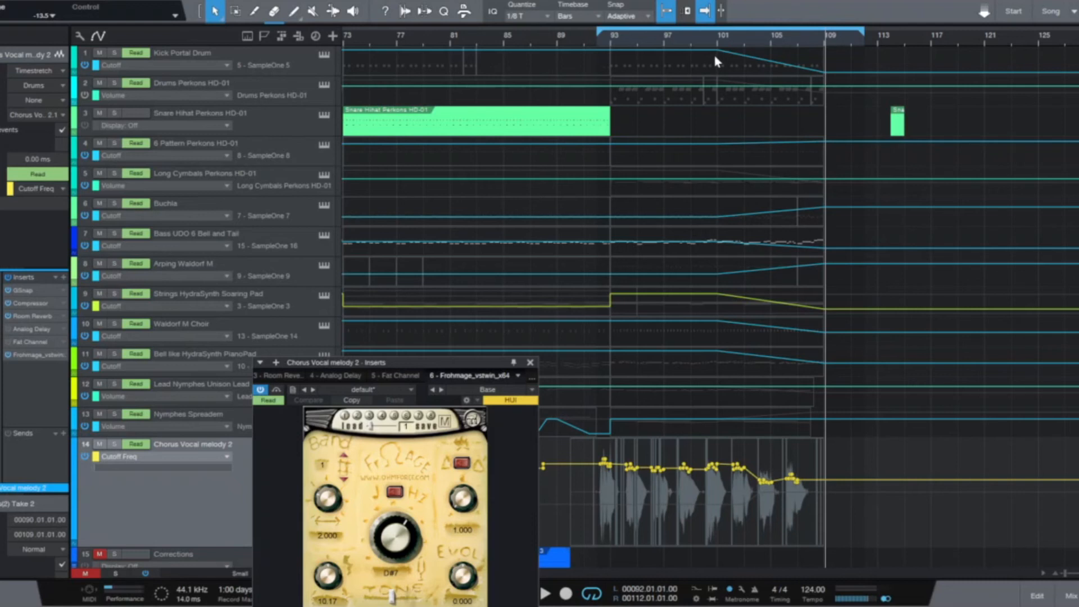
click(251, 52)
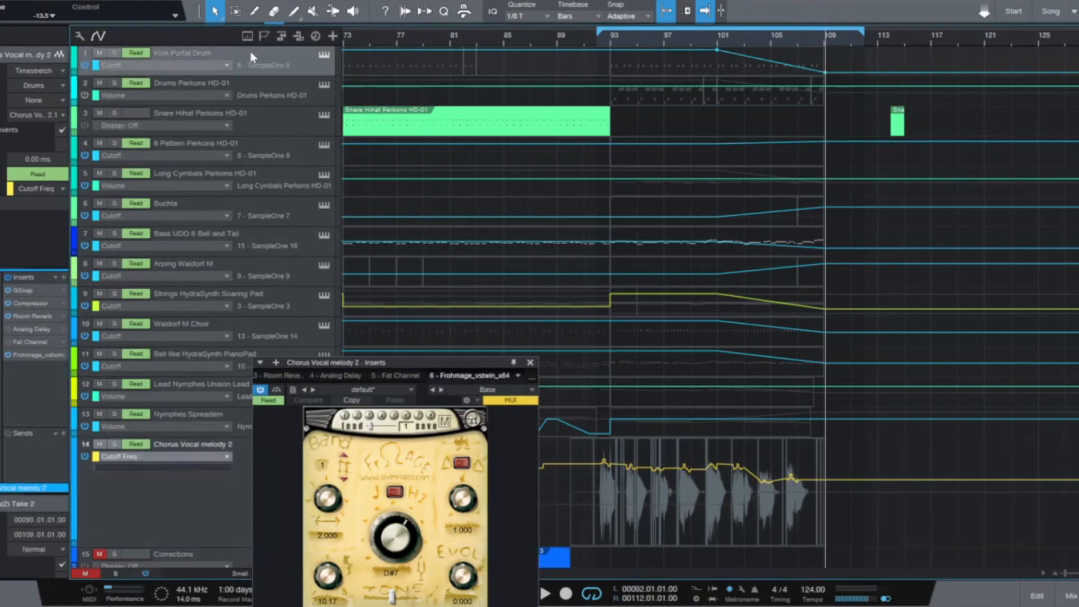
click(325, 55)
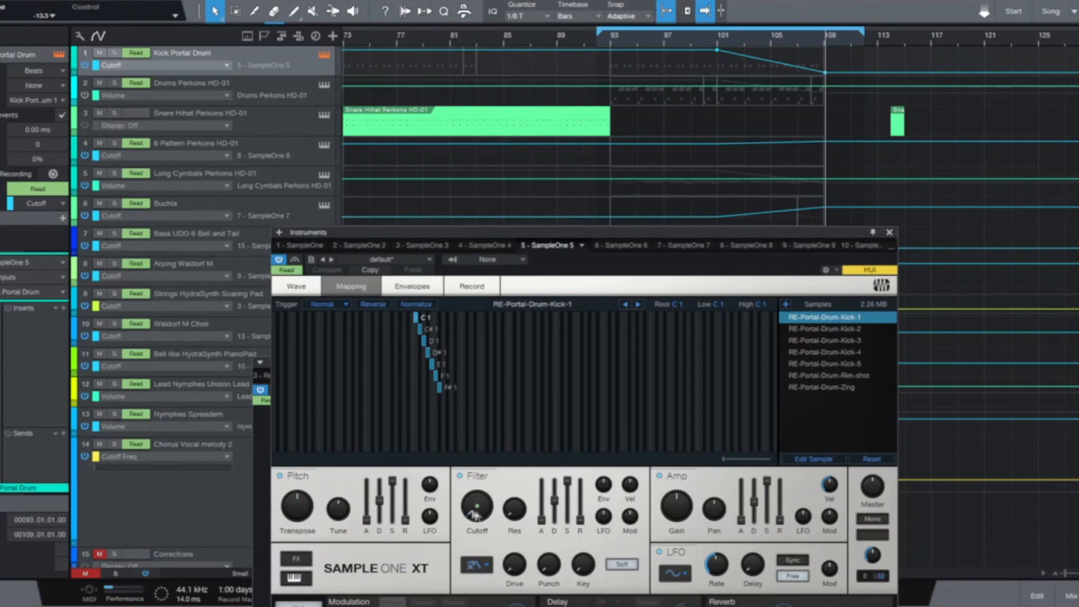
click(709, 41)
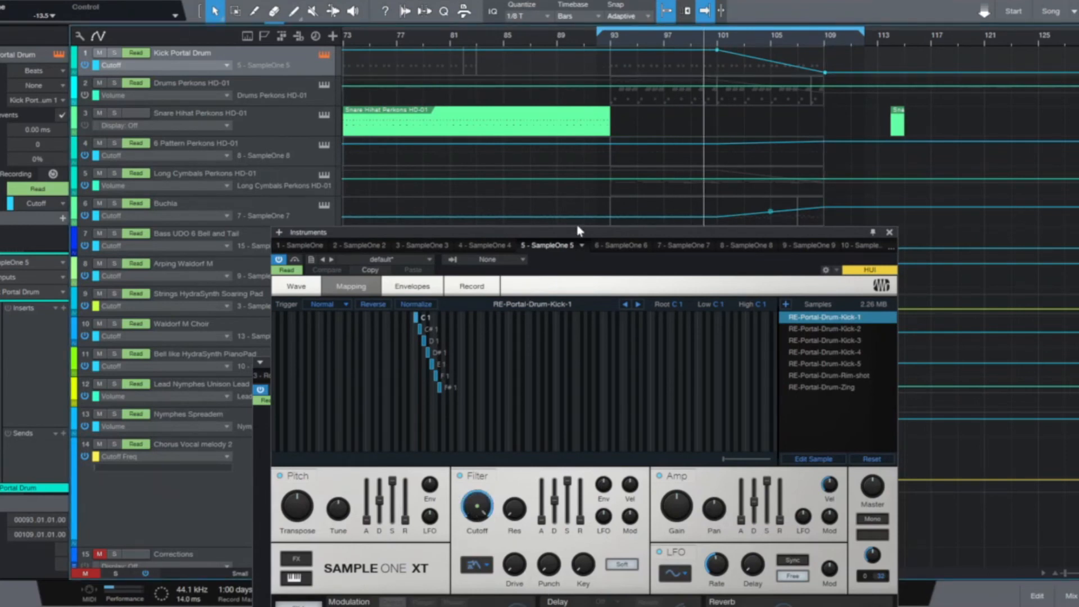
drag(579, 235, 467, 72)
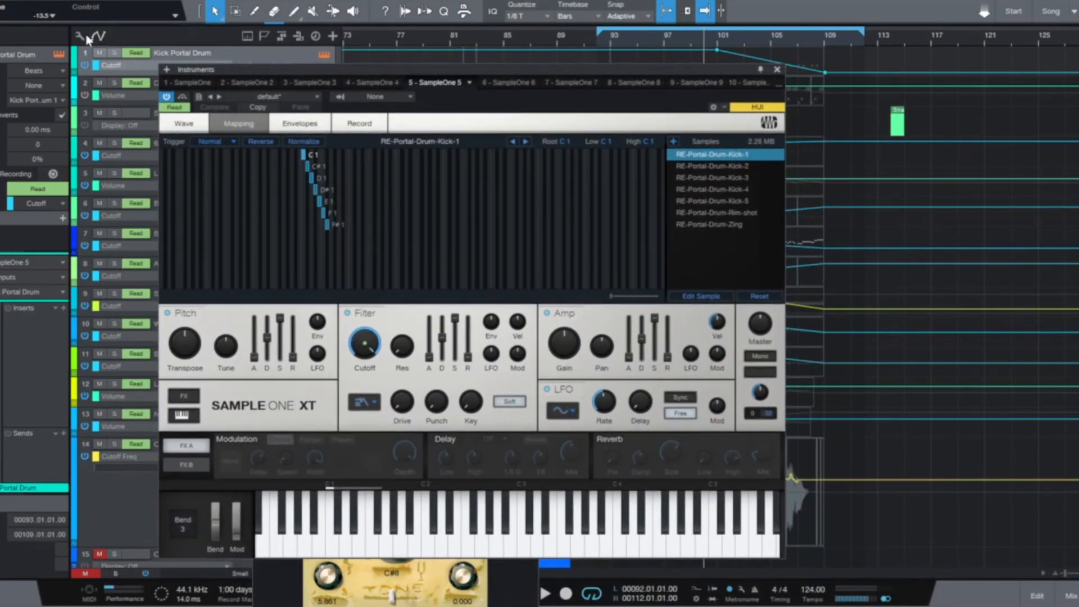
drag(274, 73, 296, 143)
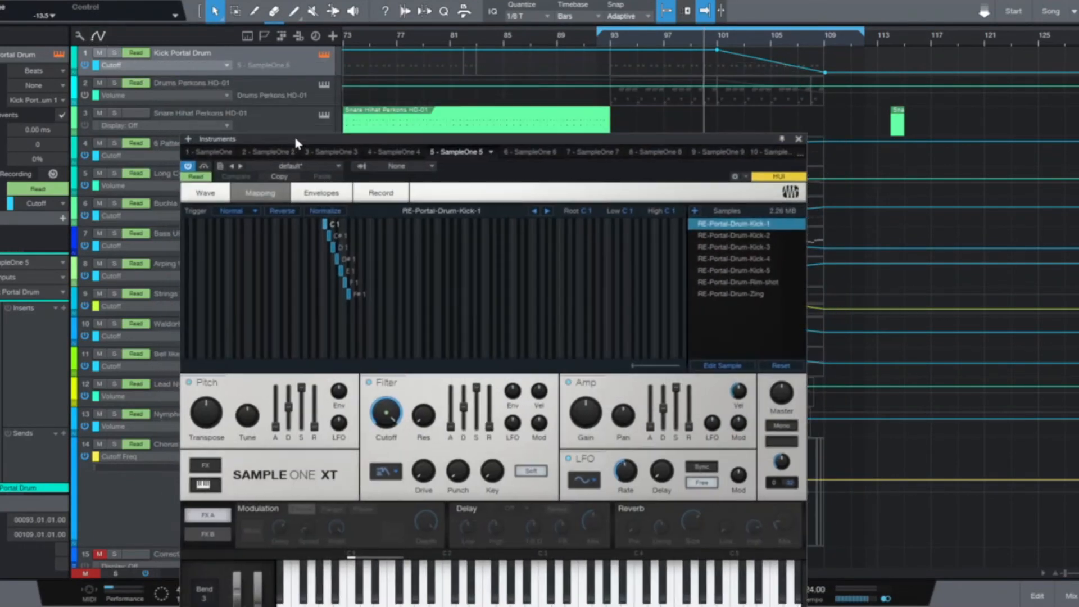
Step: Solo the Kick Portal Drum track, return to the automation lanes and start playback with its Cutoff automation and SampleOne XT in view
click(98, 36)
click(114, 54)
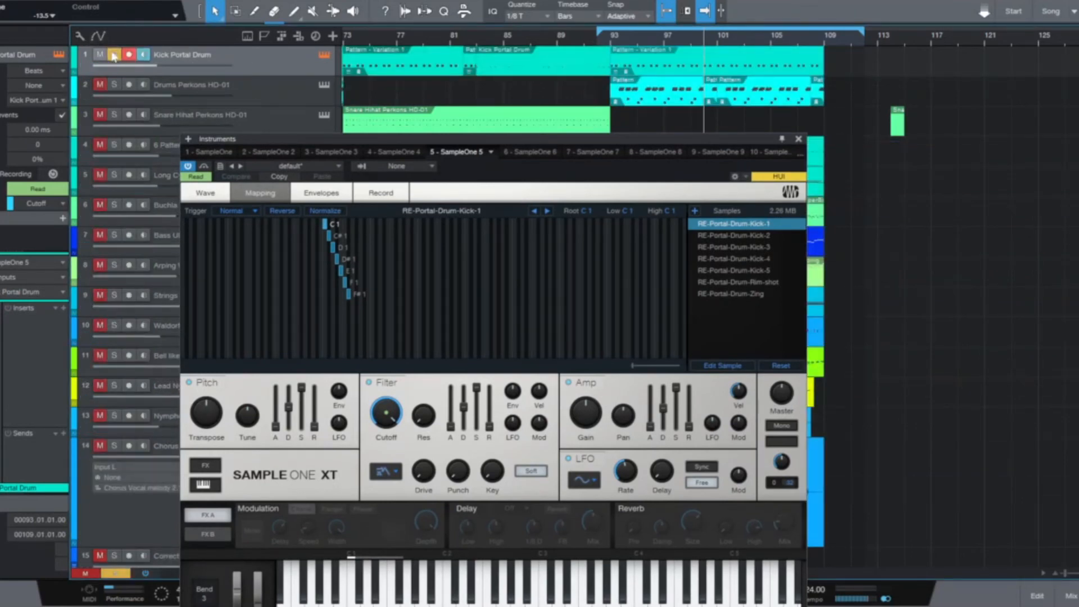
click(98, 37)
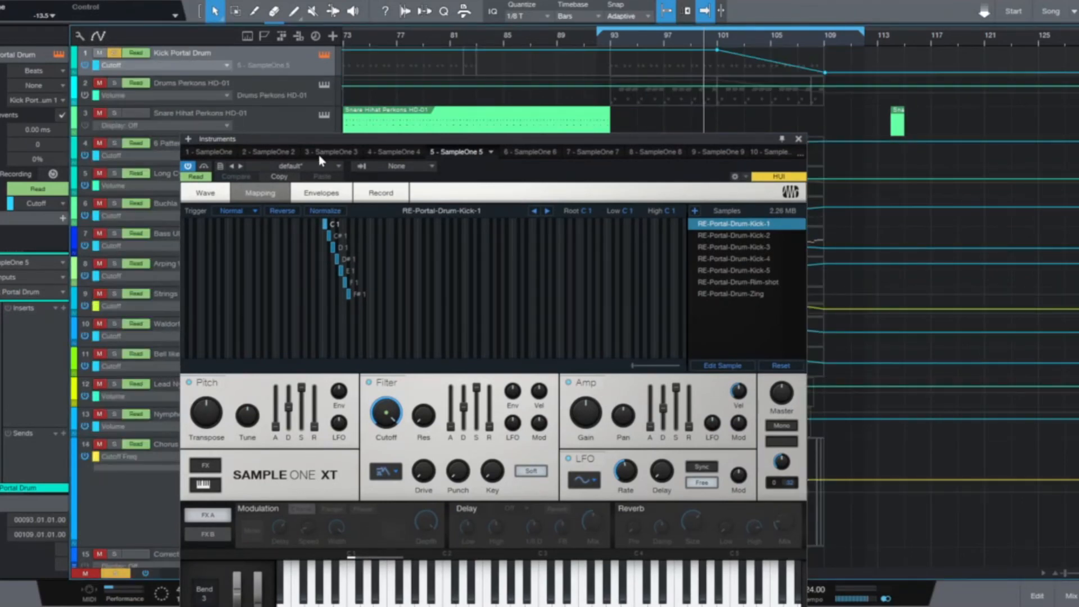
drag(420, 140, 409, 89)
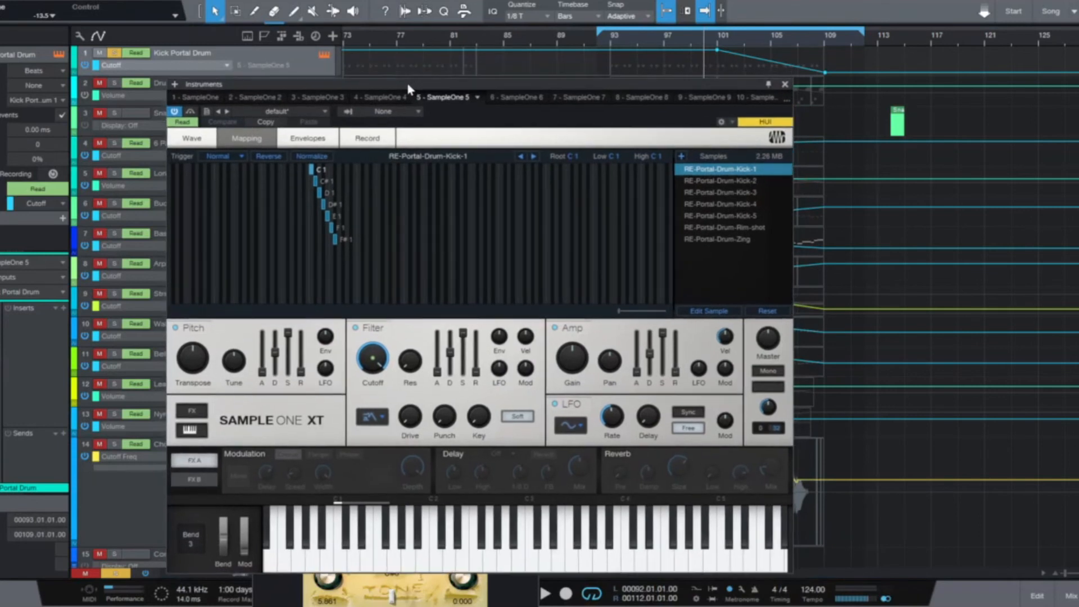
click(544, 593)
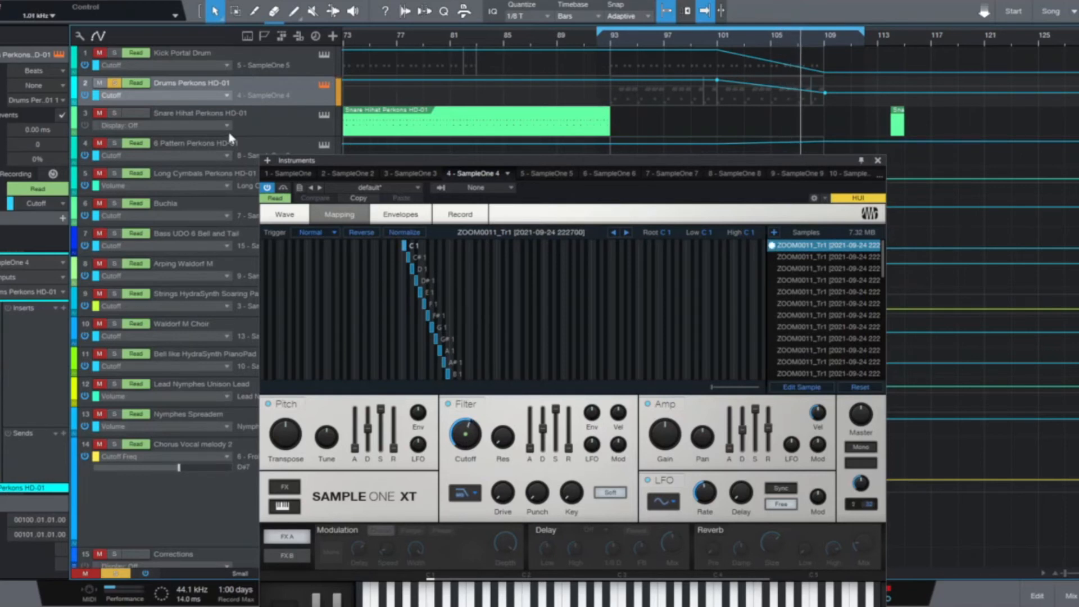
Step: Solo the 6 Pattern Perkons HD-01 track and inspect the filter type options in its SampleOne XT
drag(483, 167, 482, 202)
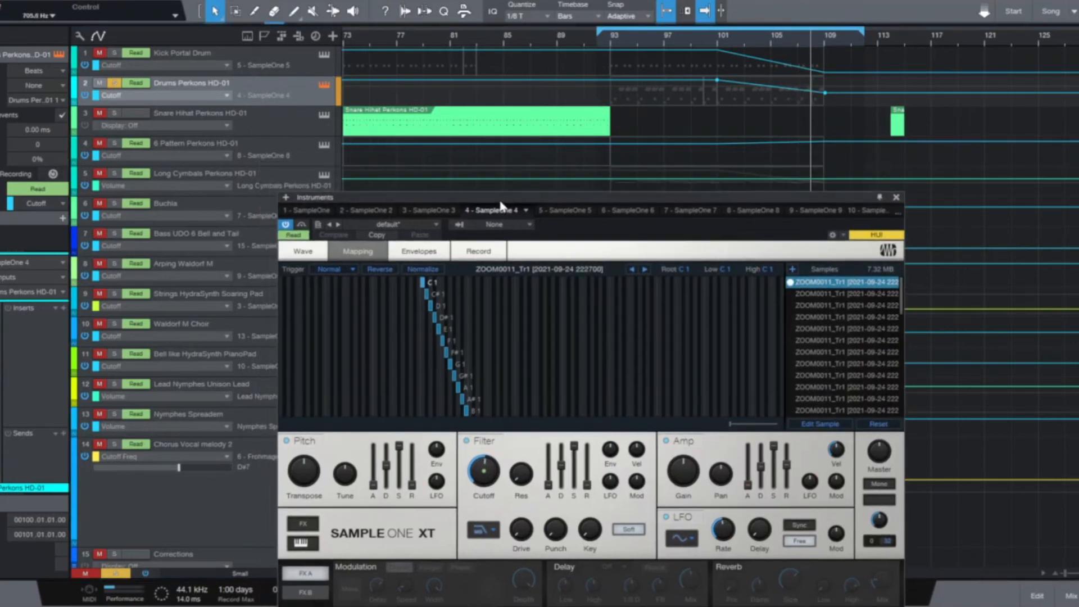
click(247, 144)
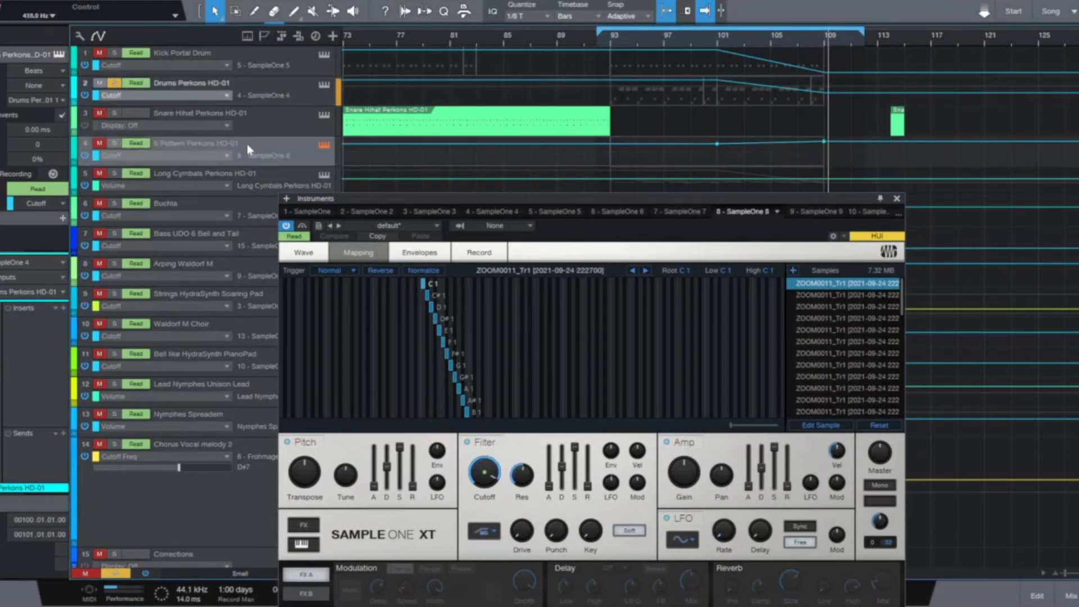
click(485, 533)
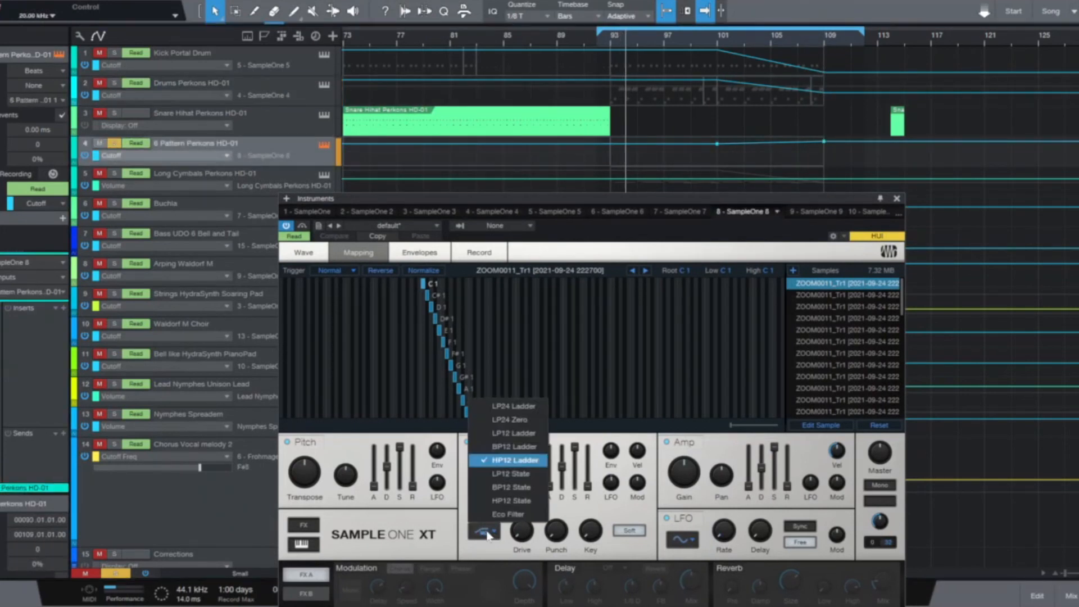
click(556, 200)
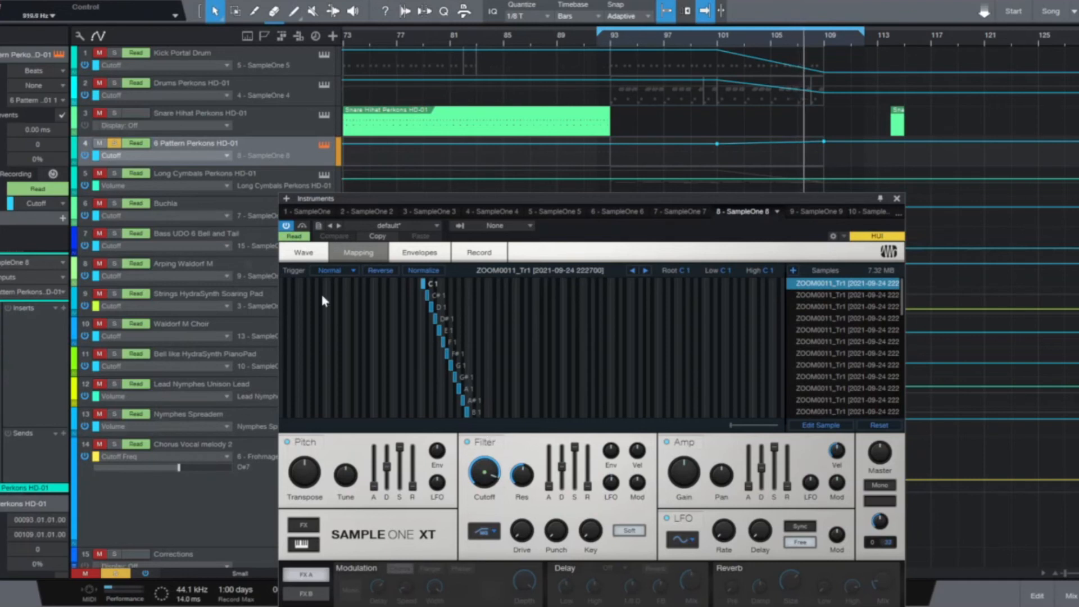
Step: Show the Long Cymbals Perkons HD-01 track's Cutoff automation and SampleOne XT, keeping its filter type at Eco Filter
click(227, 187)
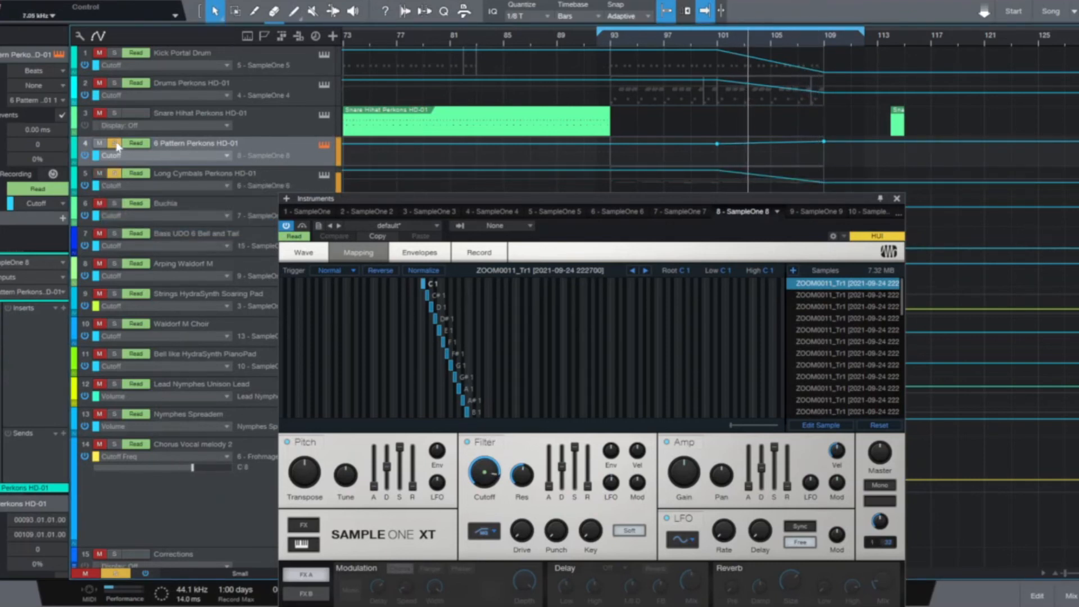
click(258, 175)
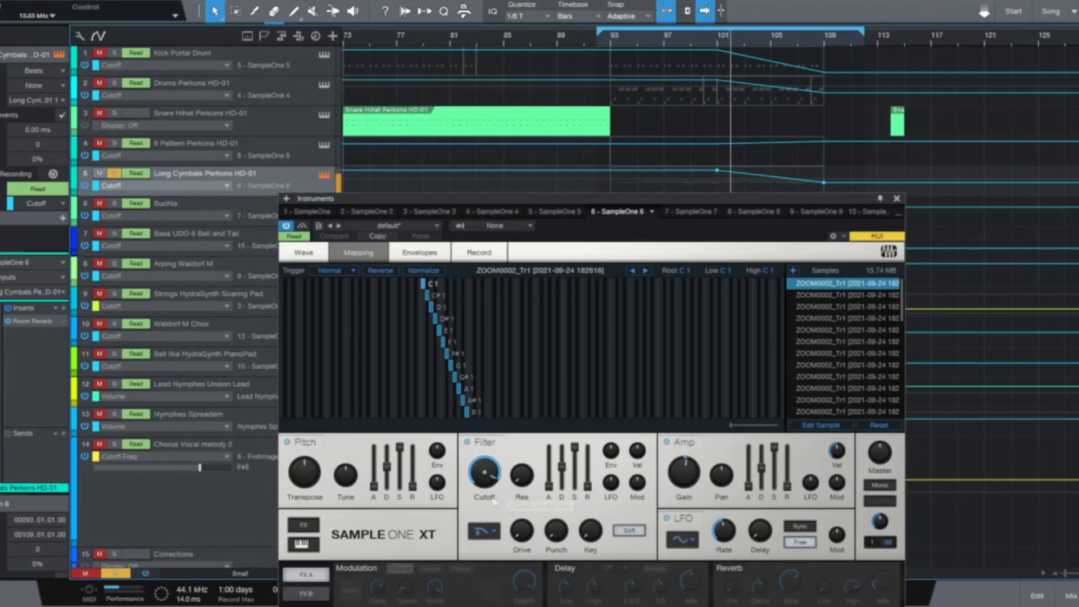
click(481, 532)
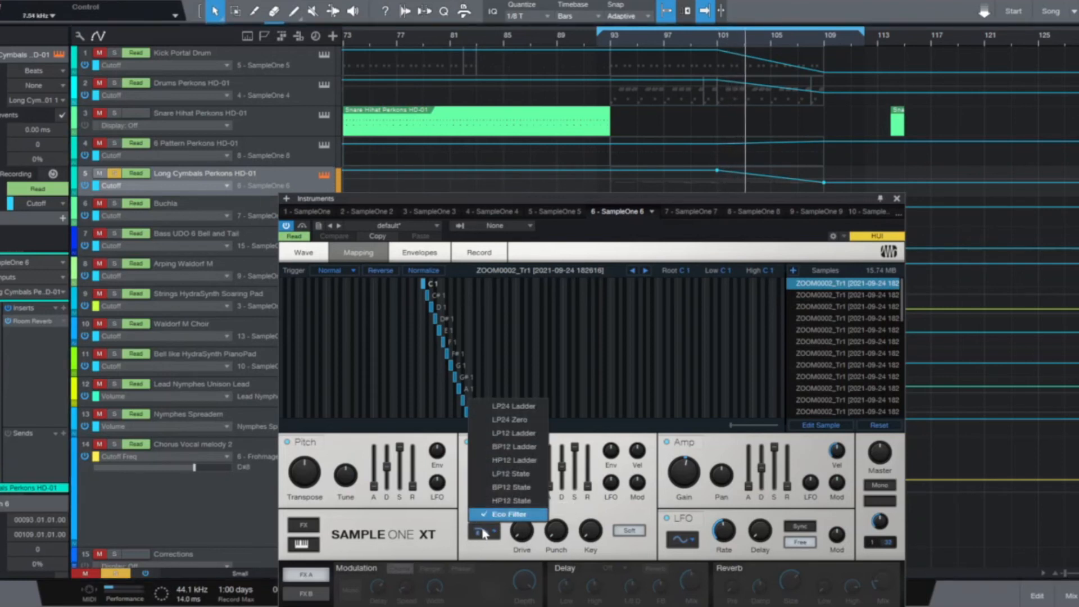
click(502, 514)
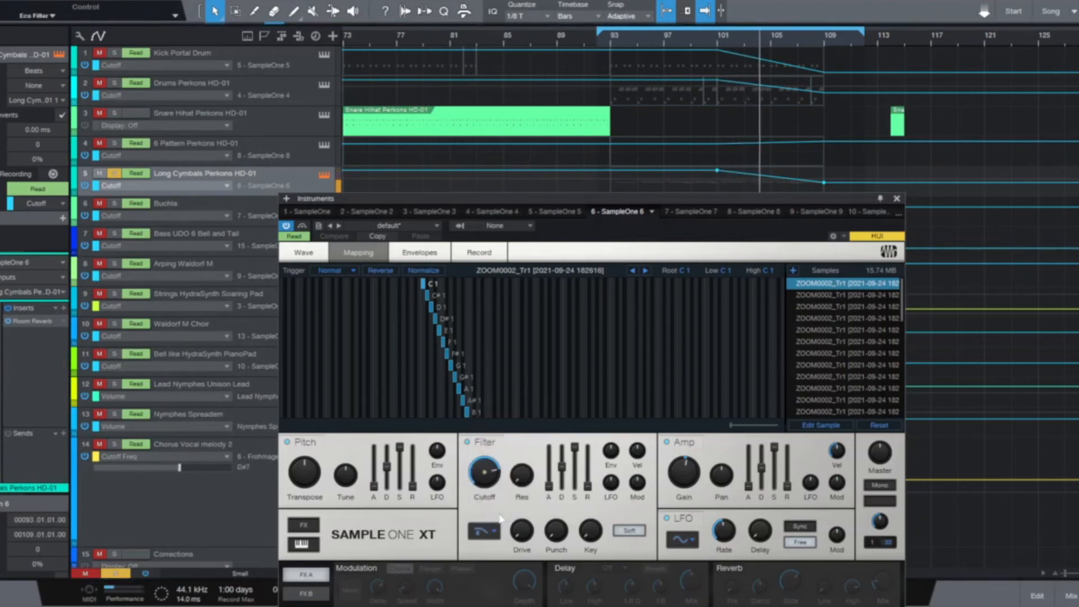
mouse_move(487, 474)
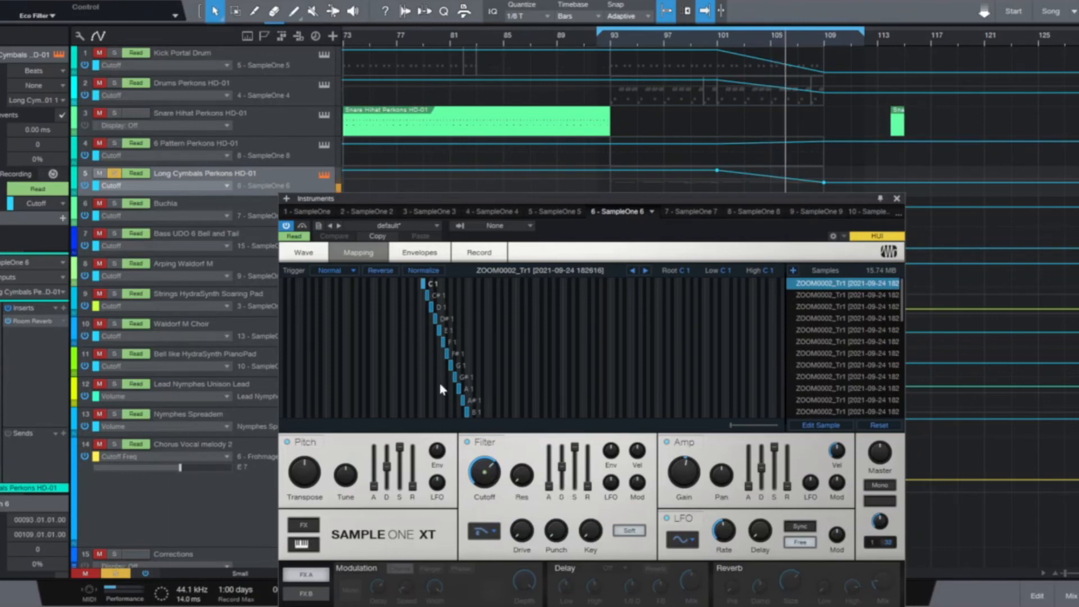
Step: Switch the solo from Long Cymbals to the Buchla track, play from about bar 99 and examine its Cutoff in SampleOne XT
drag(501, 196, 576, 243)
click(114, 203)
click(115, 173)
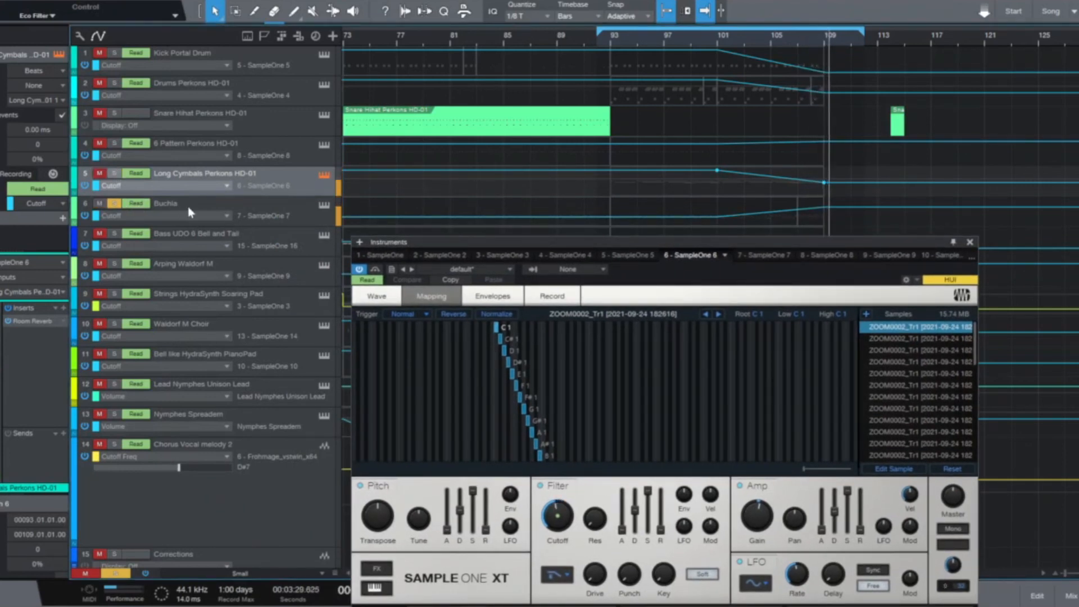
click(691, 49)
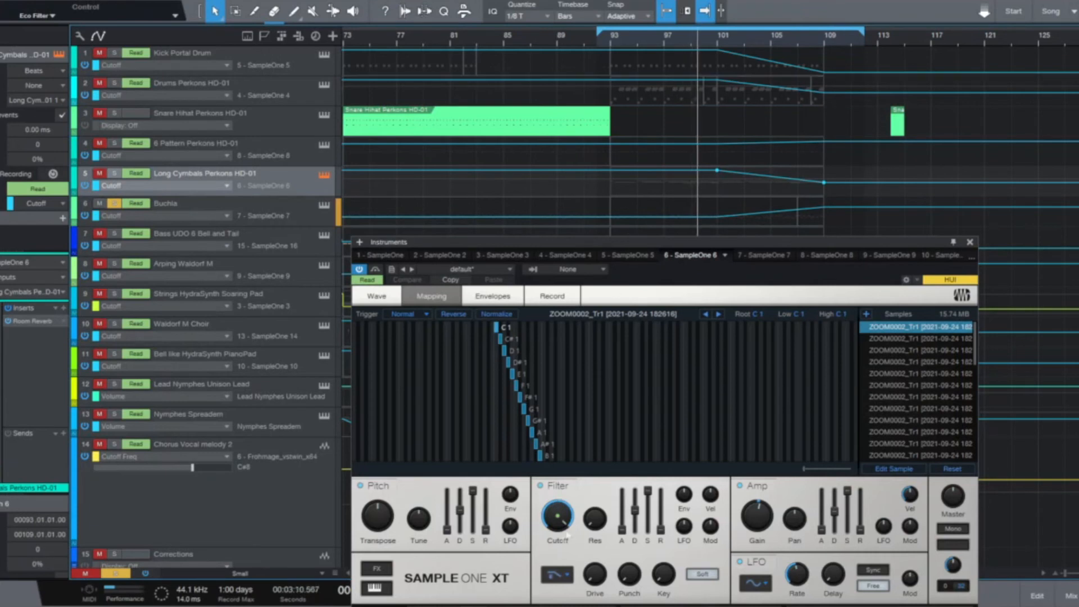
click(275, 218)
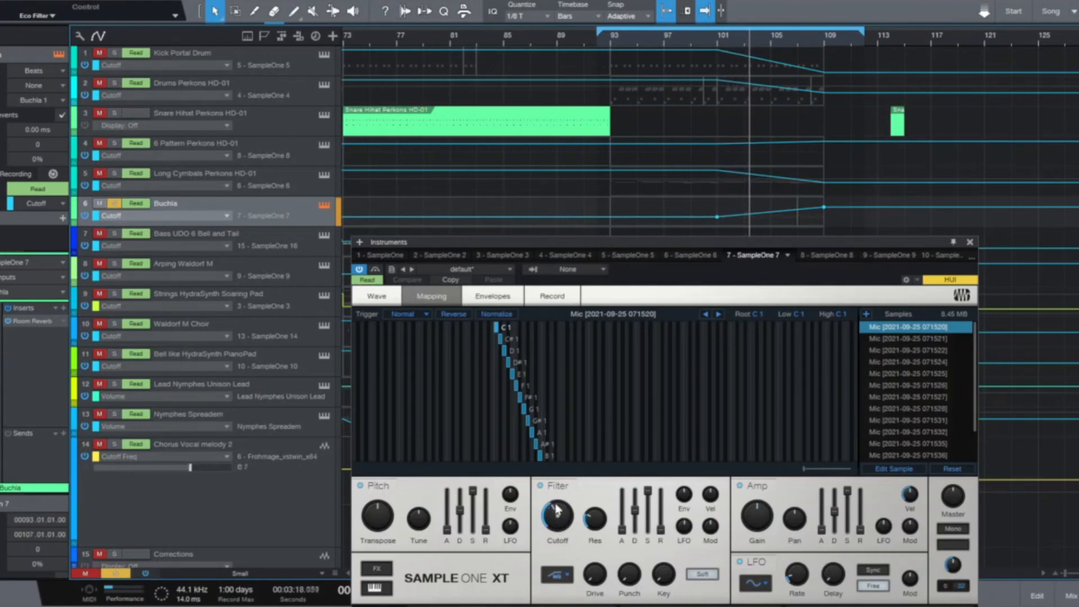
mouse_move(562, 512)
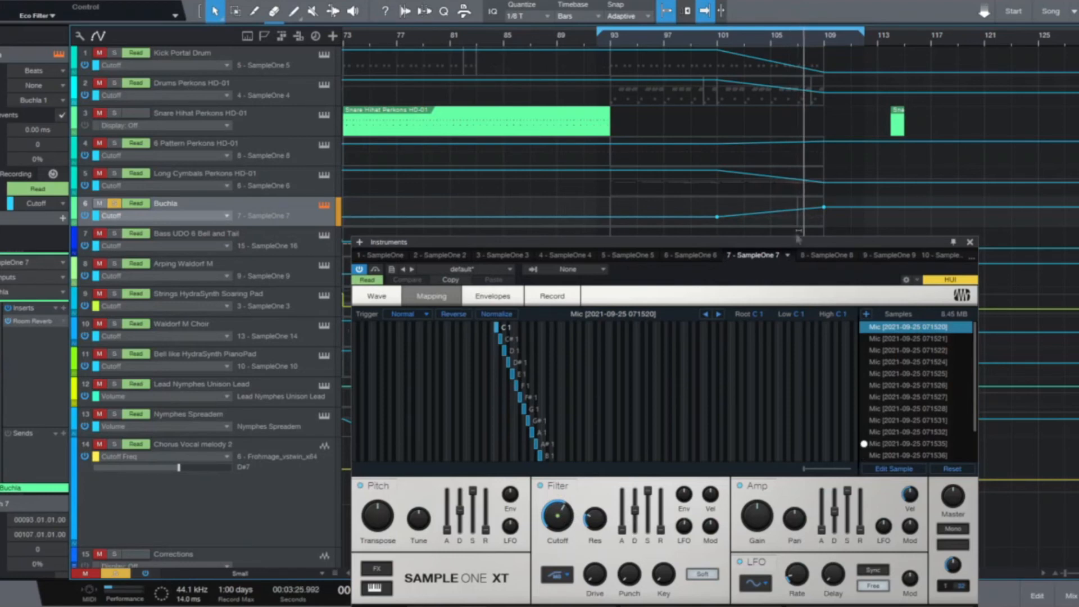
Step: Switch the solo from Buchla to the Bass UDO 6 Bell and Tail track and show its SampleOne XT
drag(525, 241, 520, 285)
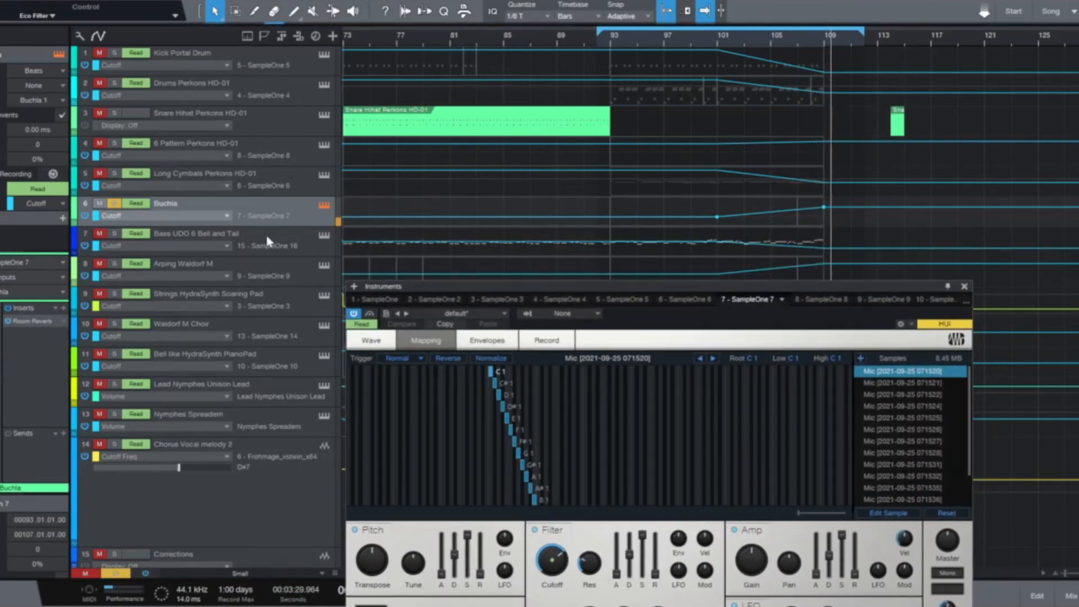
click(201, 245)
click(114, 234)
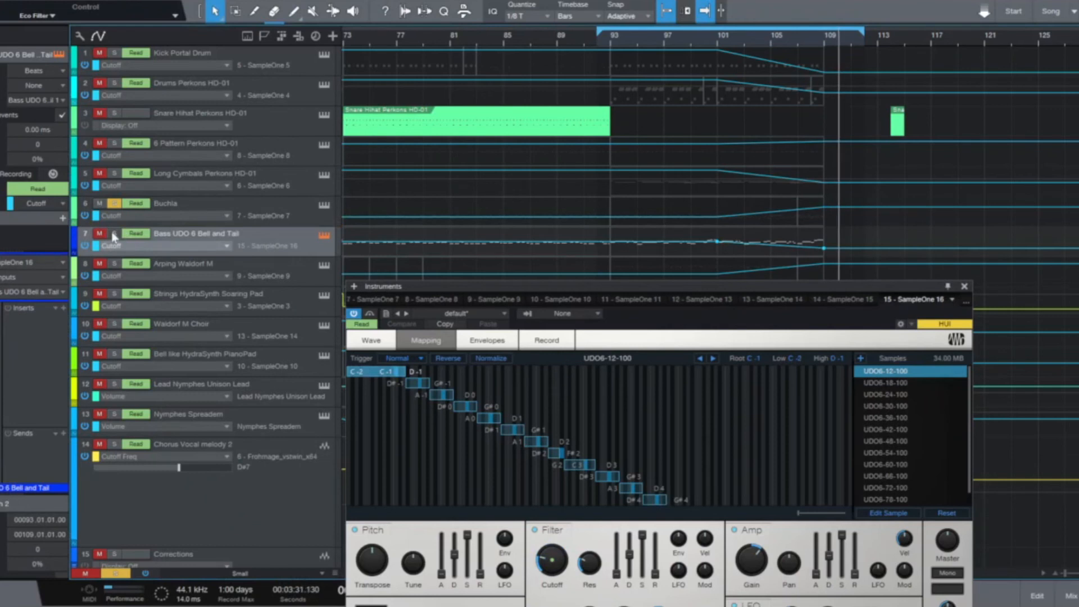
click(115, 203)
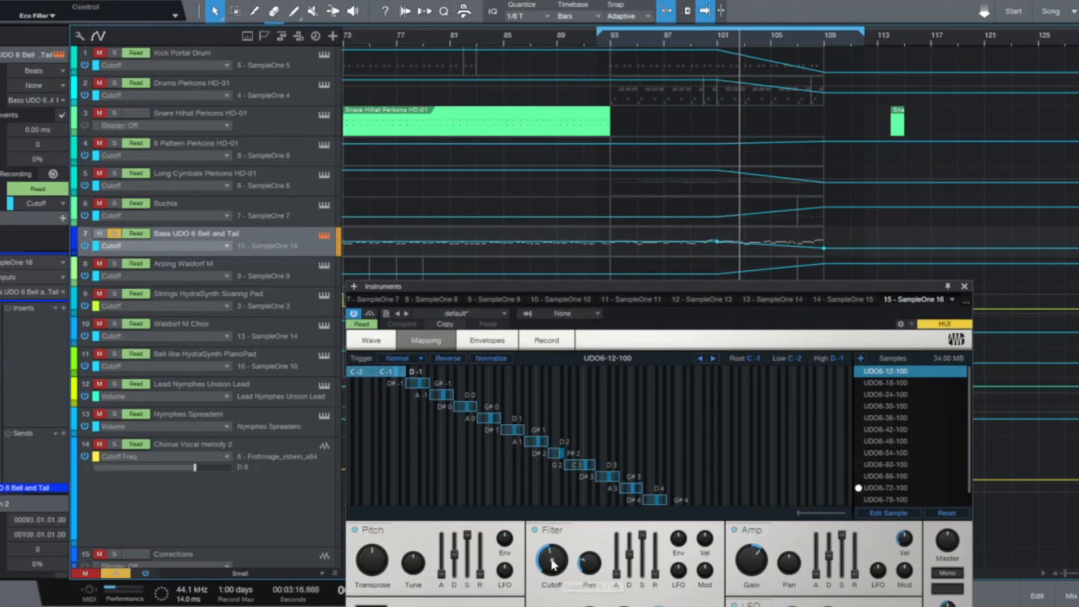
Step: Switch the solo from Bass UDO 6 Bell and Tail to the Arping Waldorf M track and play from about bar 100
drag(566, 287, 571, 306)
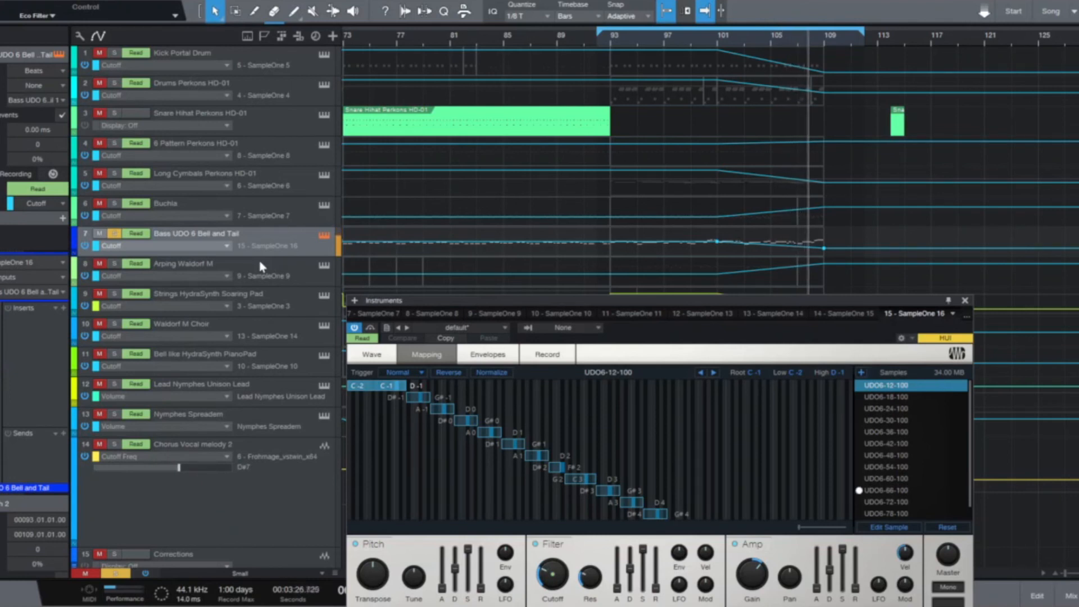
click(259, 263)
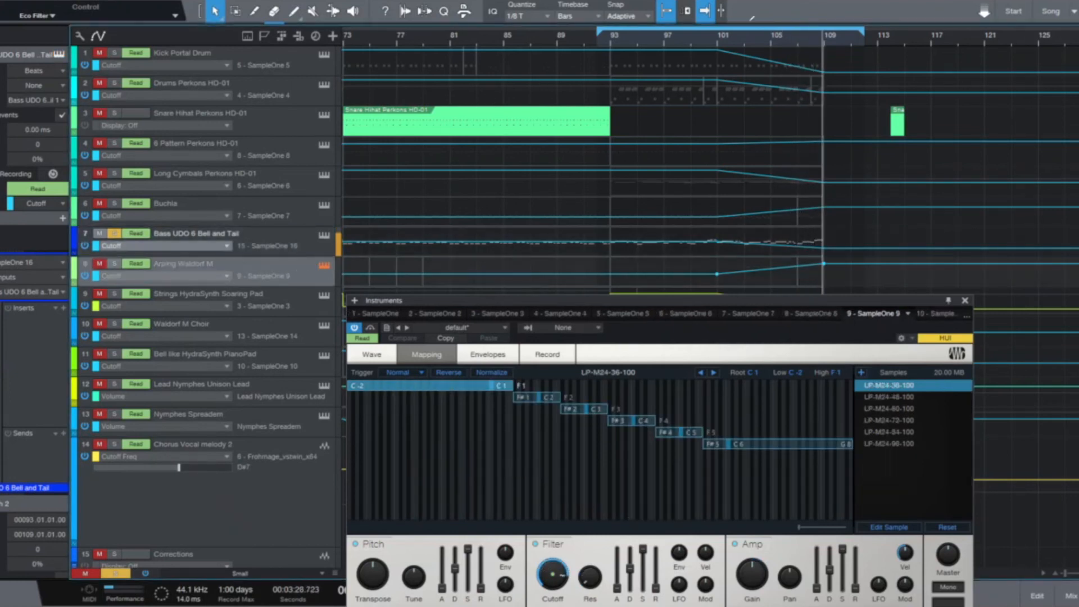
click(703, 48)
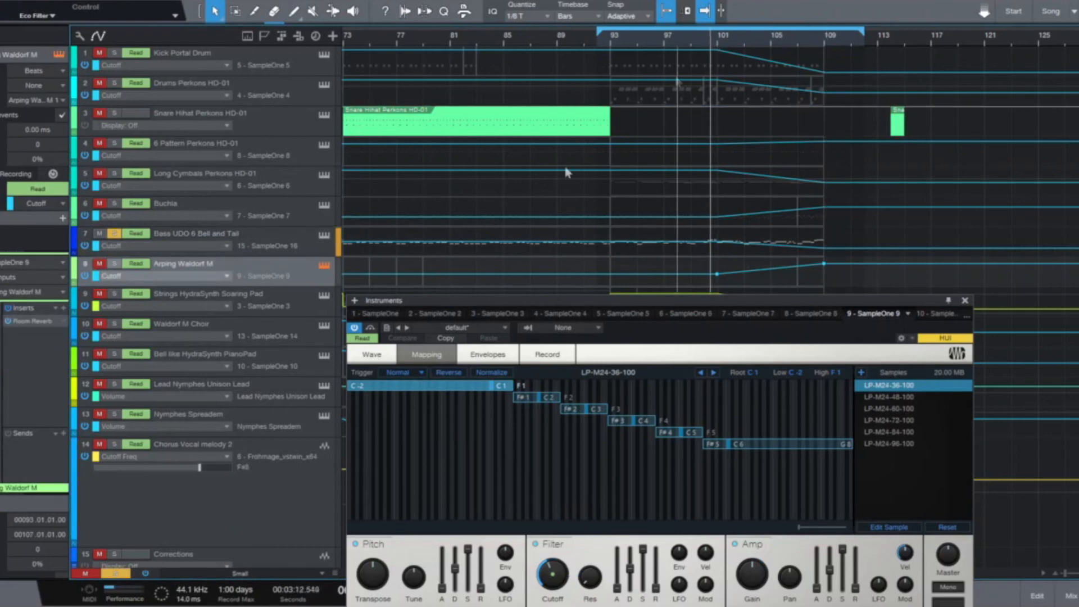
click(114, 263)
click(114, 233)
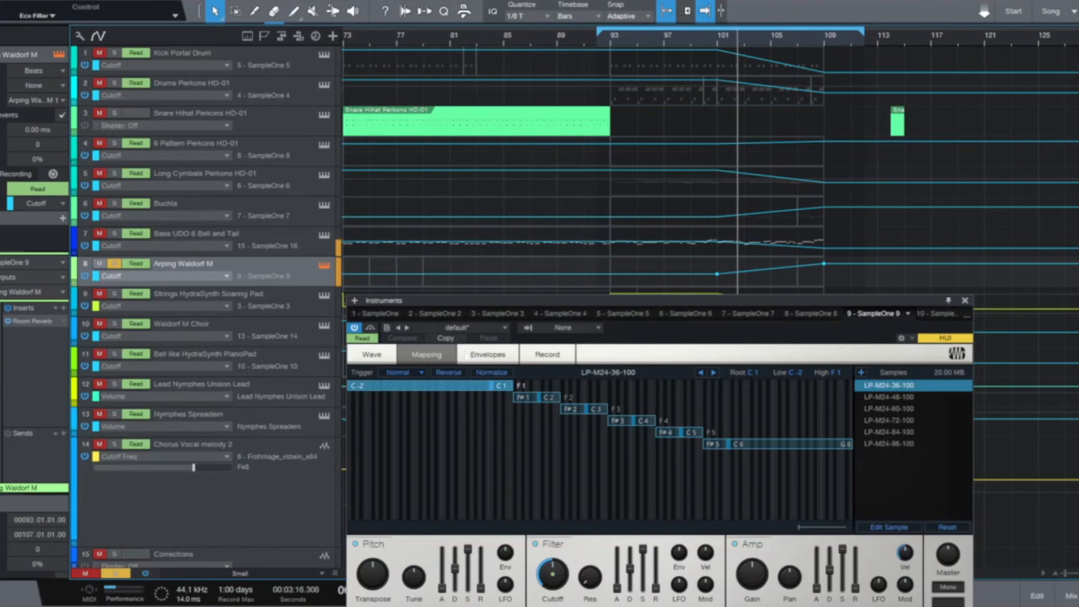
Step: Inspect the filter type options in Arping Waldorf M's SampleOne XT, keeping HP12 Ladder
drag(706, 301, 422, 85)
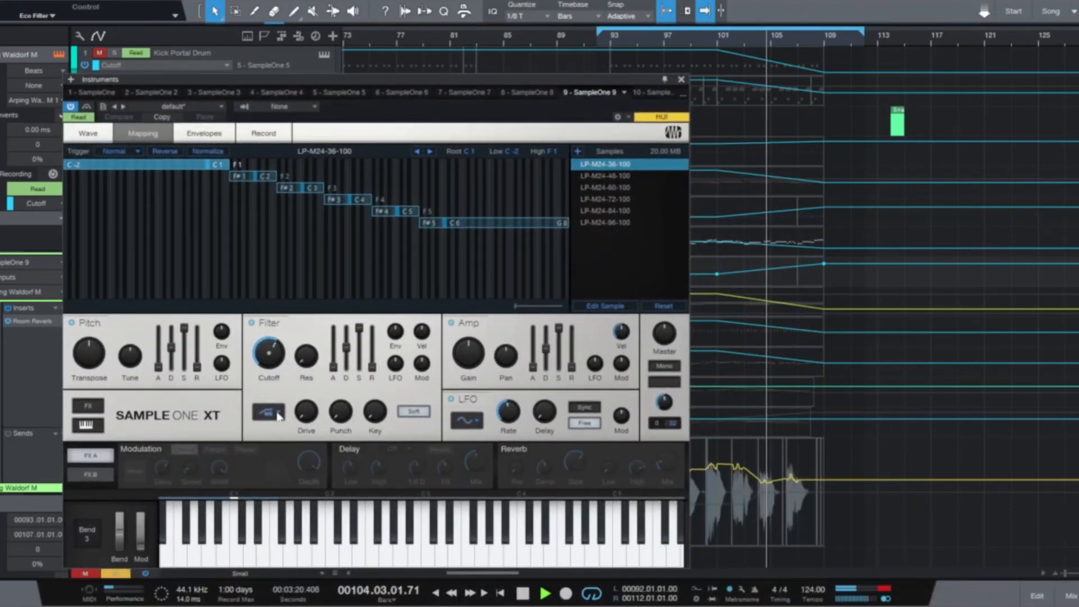
click(268, 413)
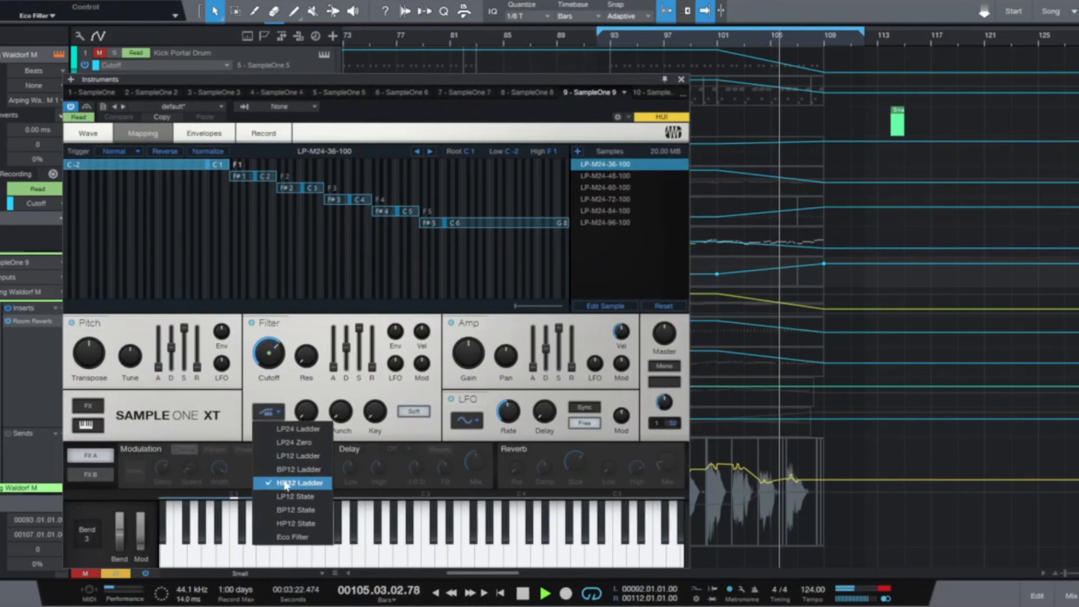
click(284, 390)
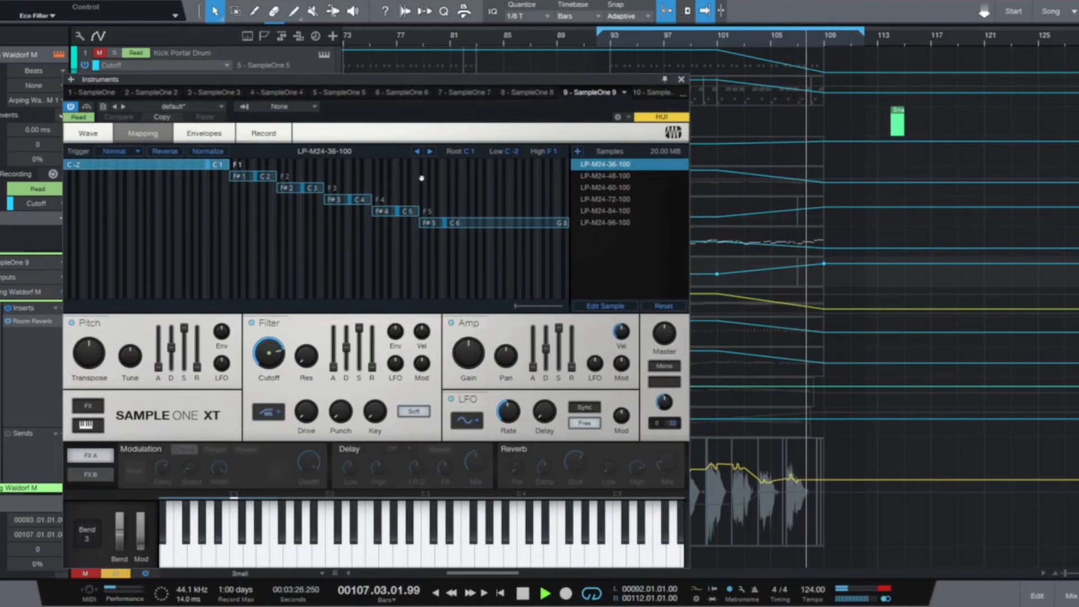
drag(431, 77, 731, 135)
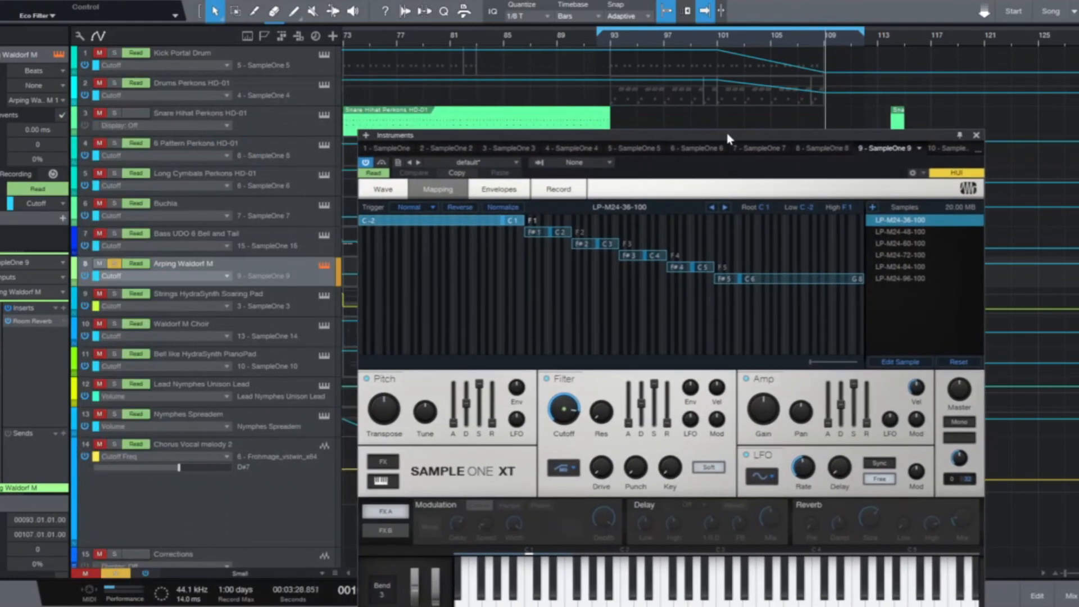
Step: Solo the Strings HydraSynth Soaring Pad track with its SampleOne XT shown and set the loop range to bars 100 to 109
click(248, 297)
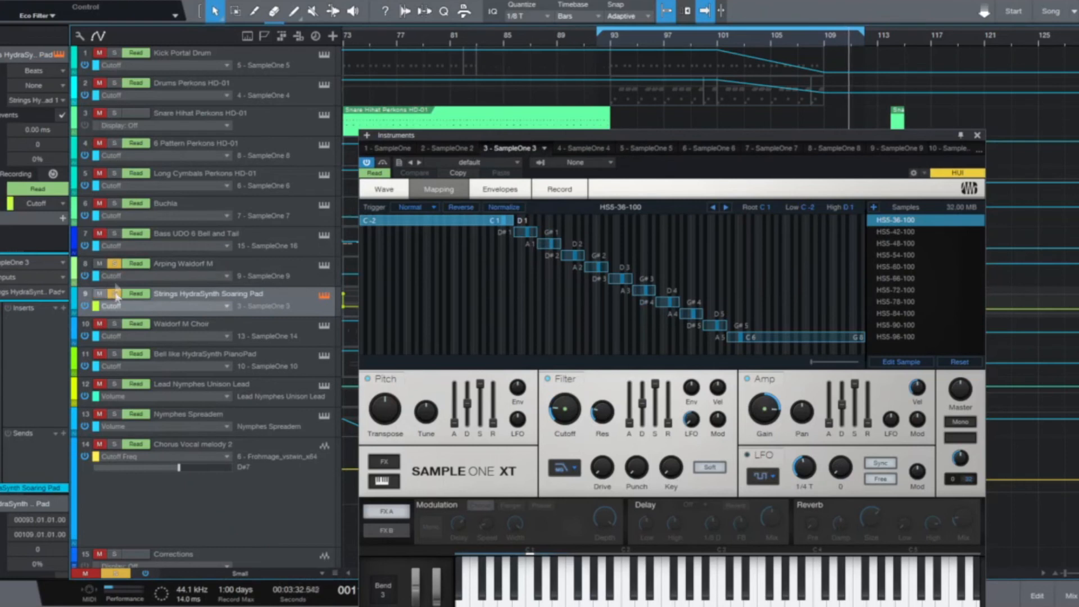
click(695, 39)
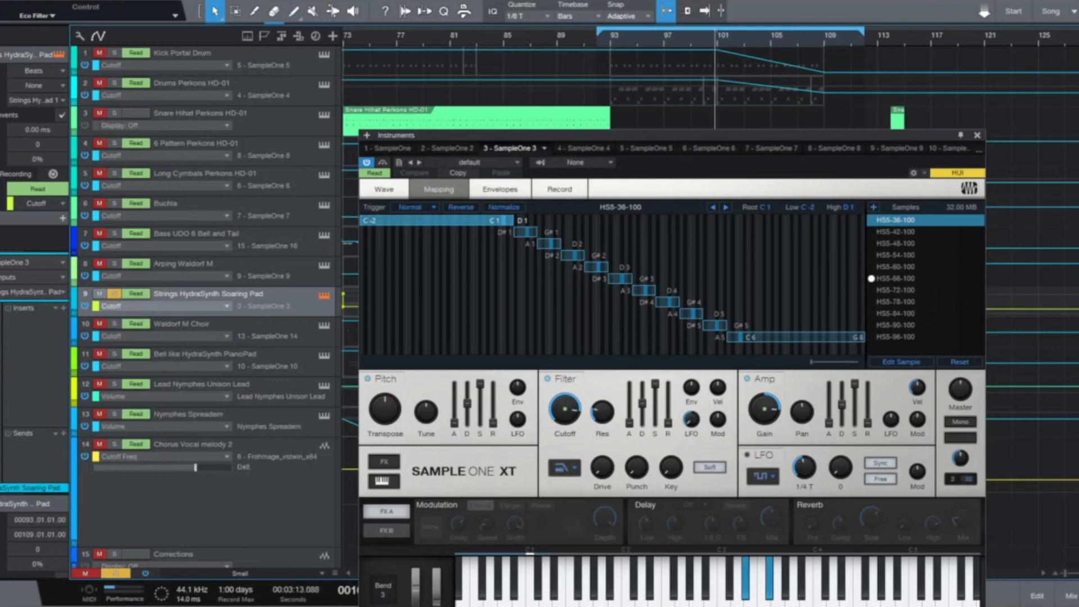
ctrl+click(697, 33)
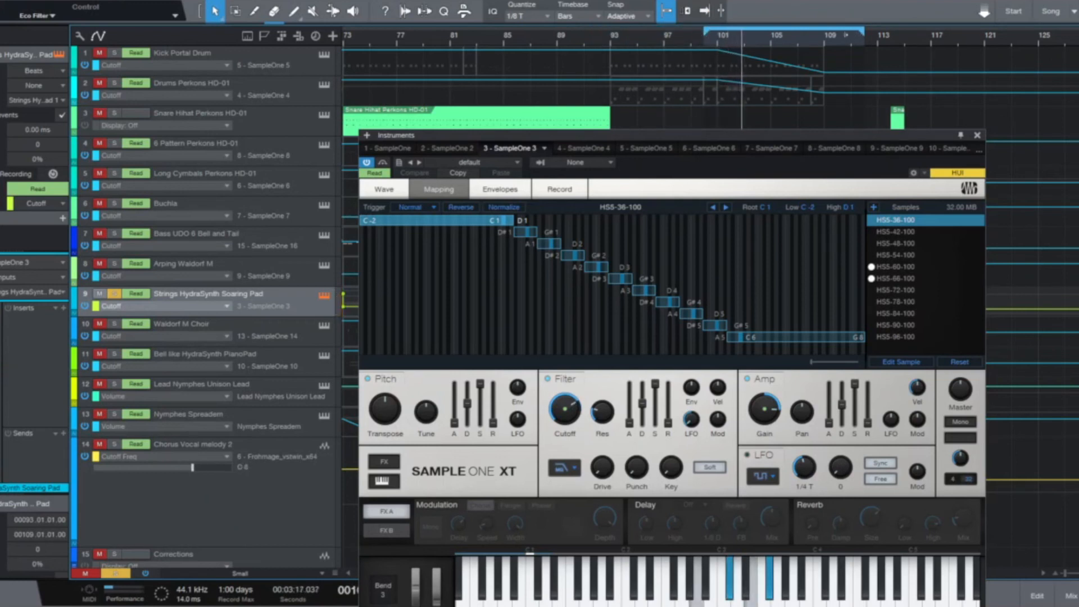
alt+click(825, 34)
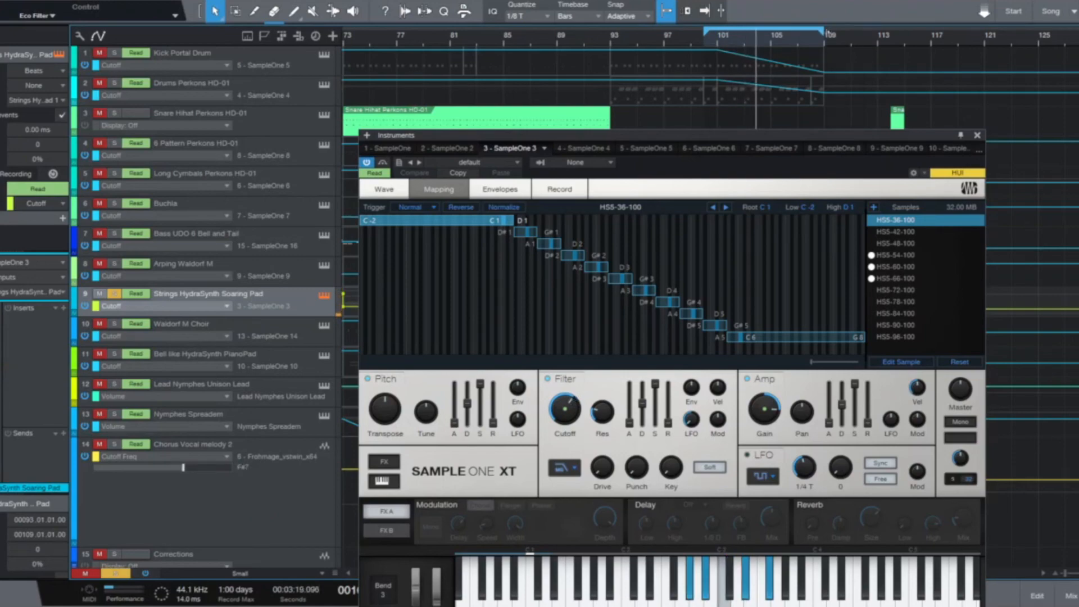
Step: Switch the solo to the Waldorf M Choir track and examine the automated Cutoff in its SampleOne XT
drag(740, 134, 451, 64)
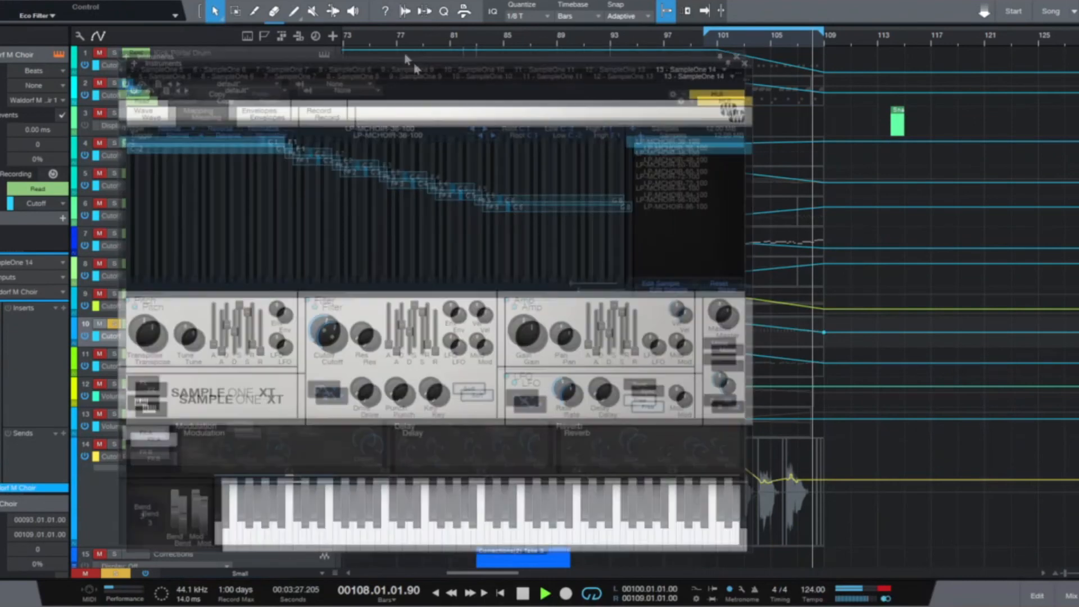
drag(400, 60, 333, 22)
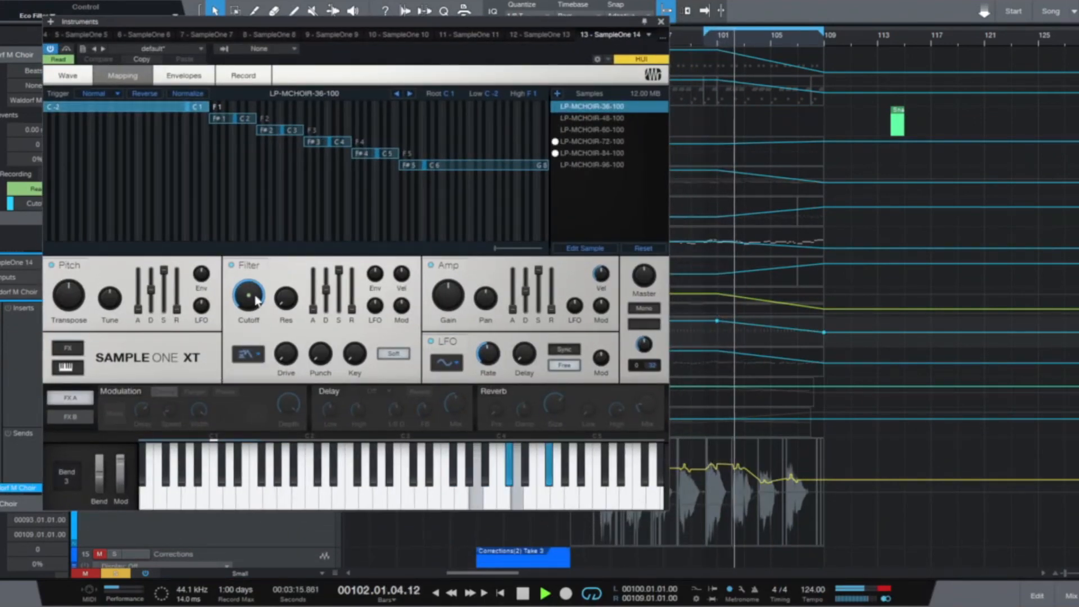
mouse_move(263, 307)
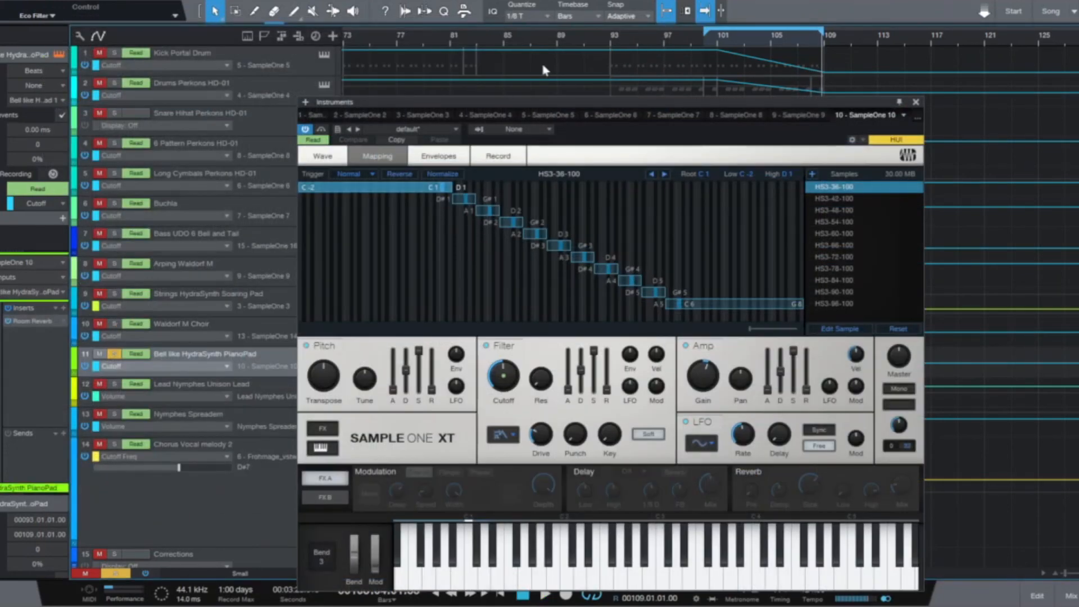
Step: Examine the filter type and Cutoff movement in Bell like HydraSynth PianoPad's SampleOne XT while playing from about bar 100, then stop playback
drag(579, 104, 320, 45)
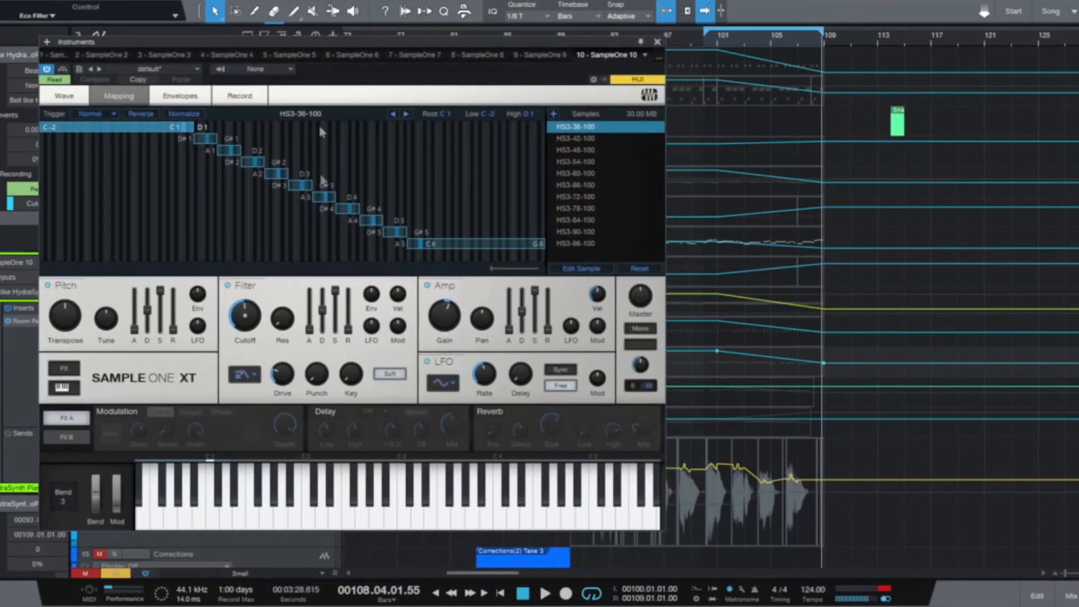
click(241, 378)
click(240, 372)
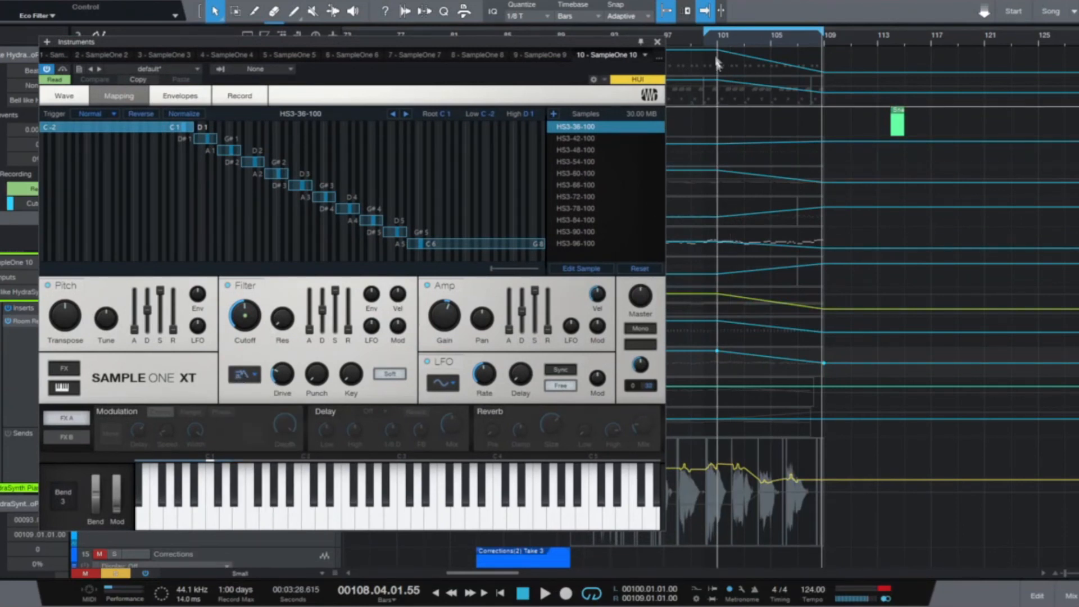
click(706, 39)
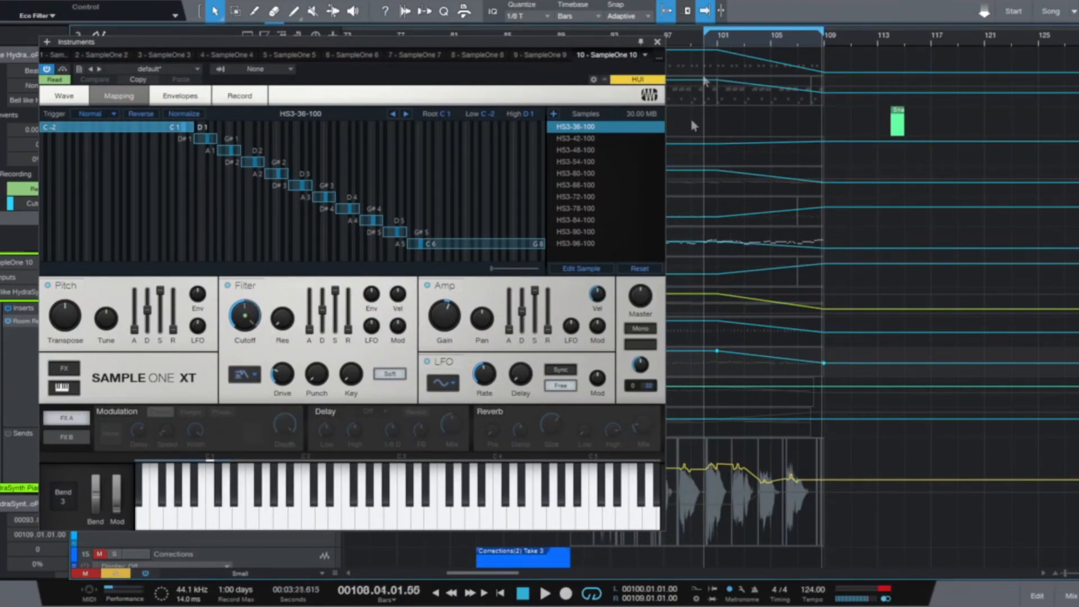
click(544, 594)
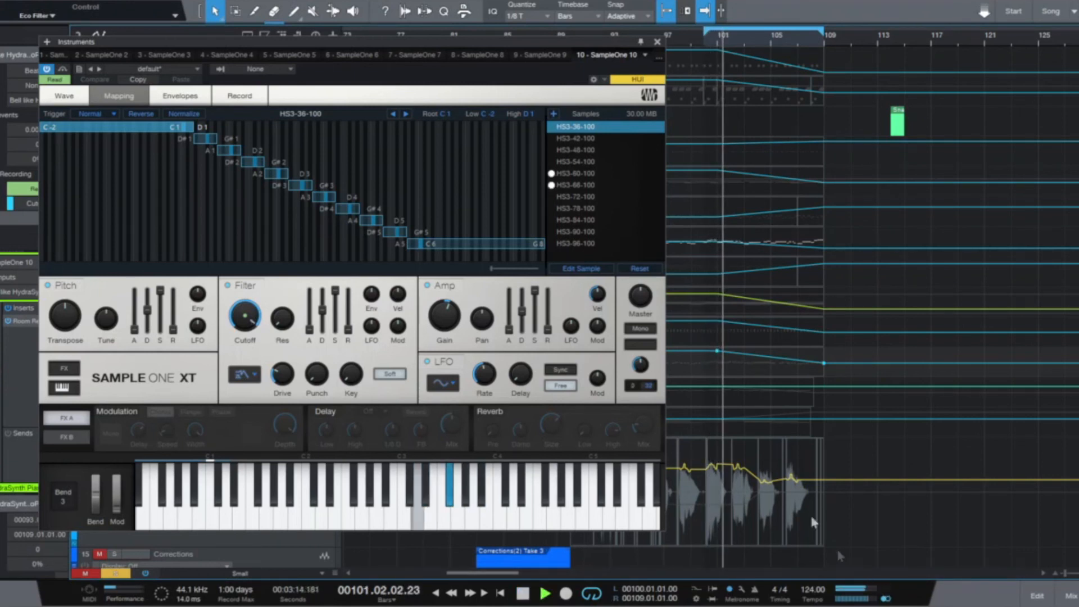
mouse_move(440, 43)
mouse_down()
mouse_move(440, 63)
mouse_move(440, 46)
mouse_move(443, 55)
mouse_up()
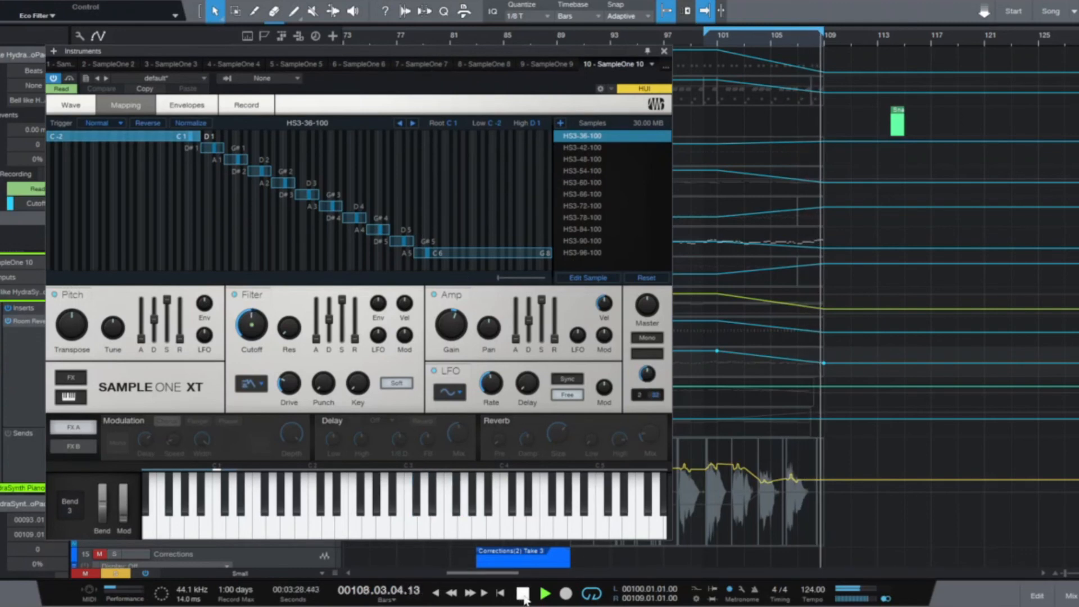
key(space)
Step: Solo the Lead Nymphes Unison Lead track and switch its automation display from Volume to the SampleOne 11 filter Cutoff
drag(532, 53, 776, 41)
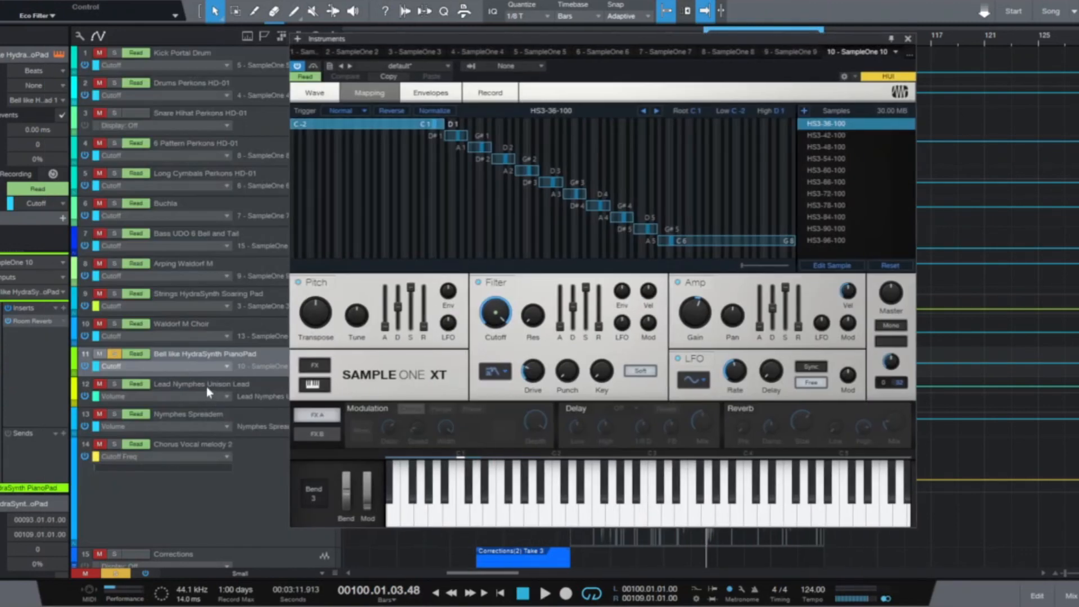
click(206, 387)
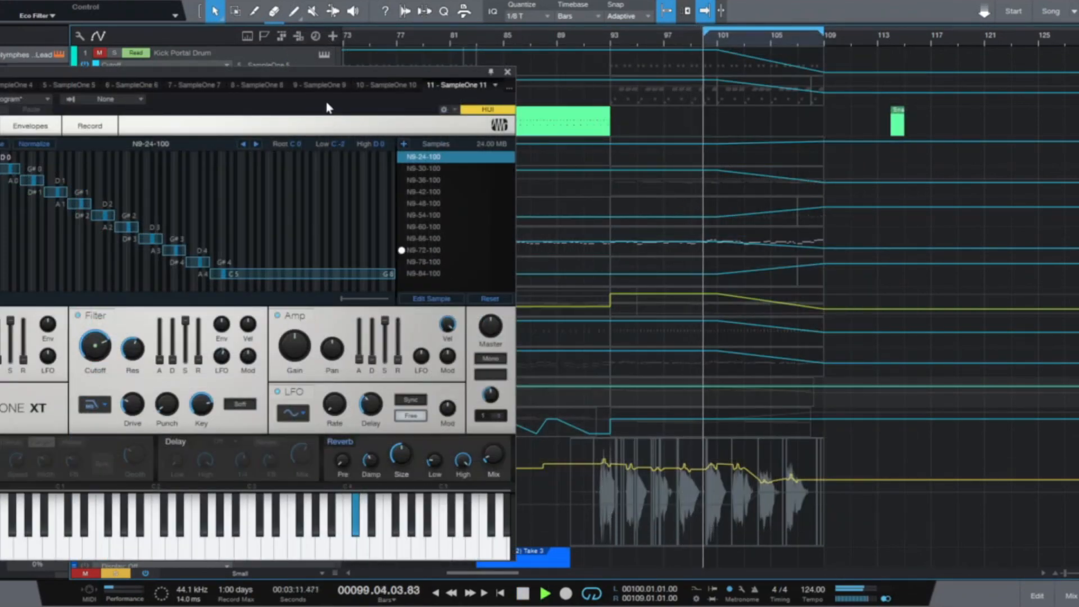
drag(327, 77, 812, 97)
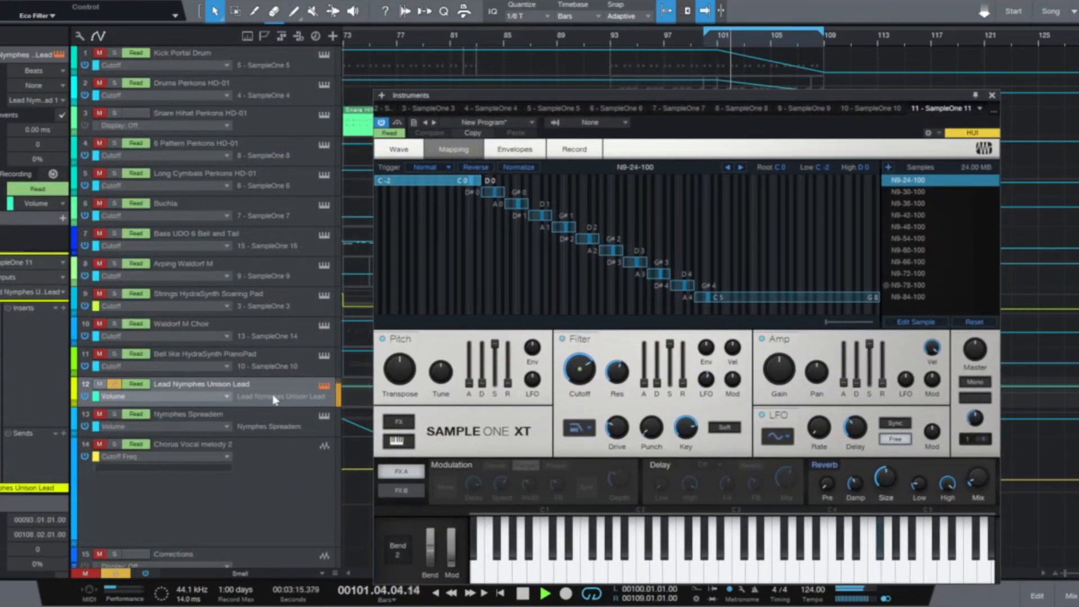
click(227, 401)
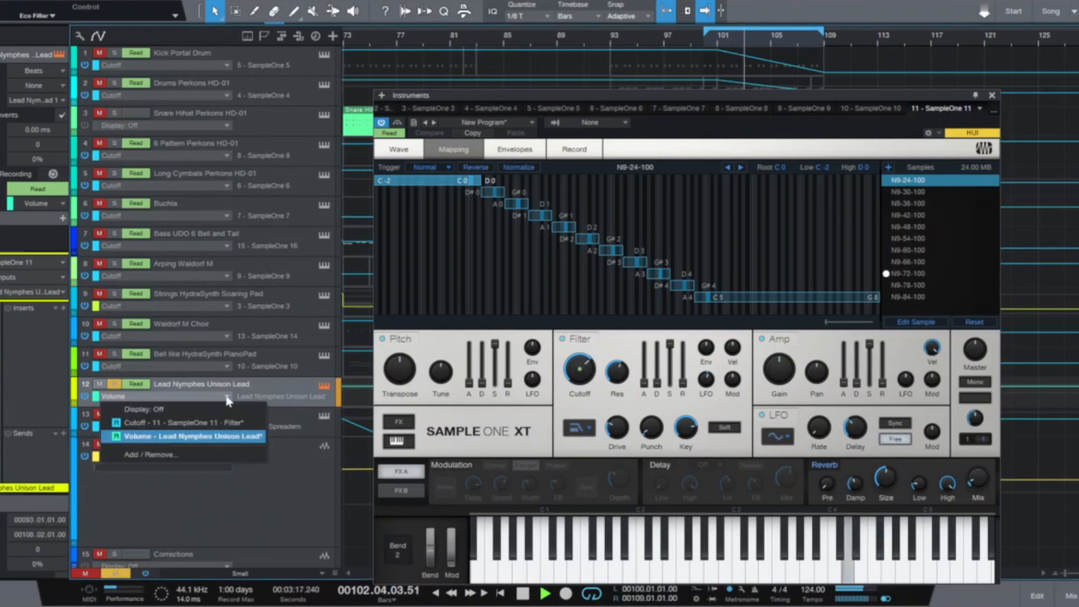
click(209, 427)
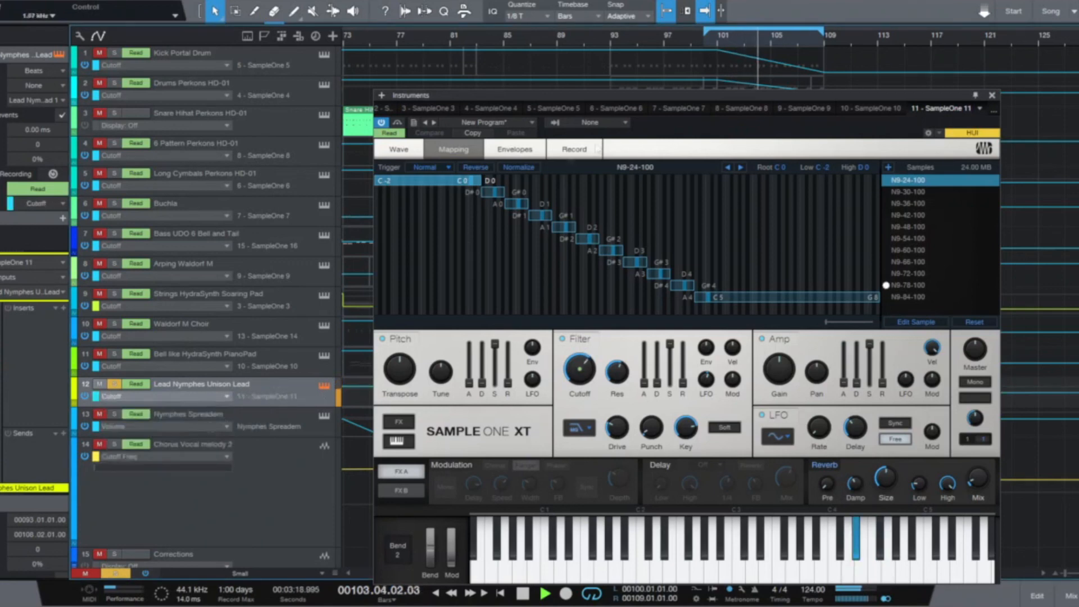
Step: Inspect the filter type options in Lead Nymphes Unison Lead's SampleOne XT
drag(636, 97, 327, 24)
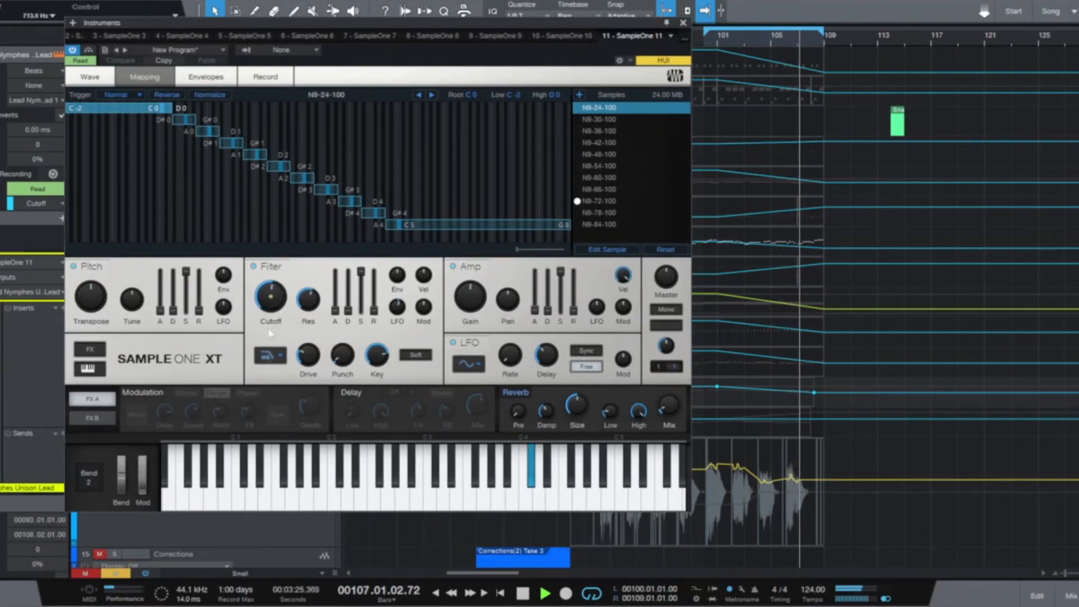
click(268, 357)
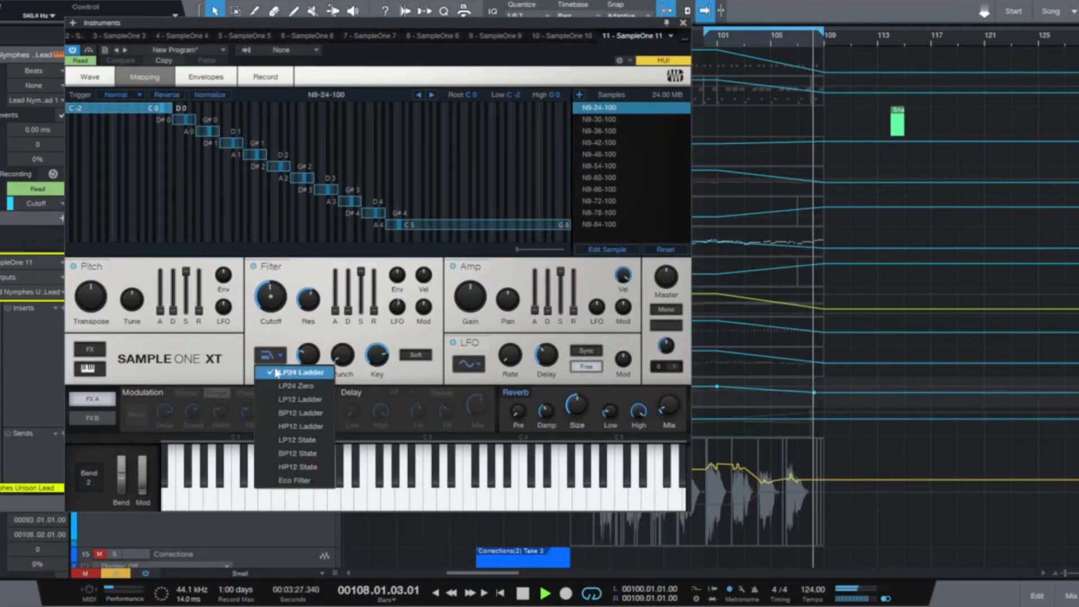
click(298, 466)
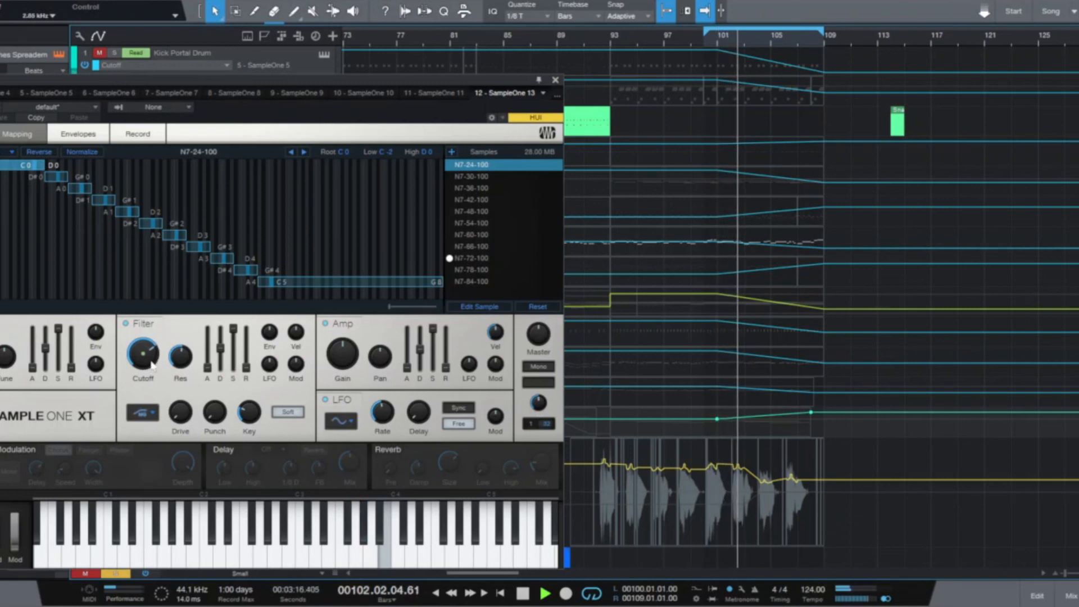
Step: Inspect the filter type options in Nymphes Spreadem's SampleOne XT, keeping HP12 Ladder
click(142, 413)
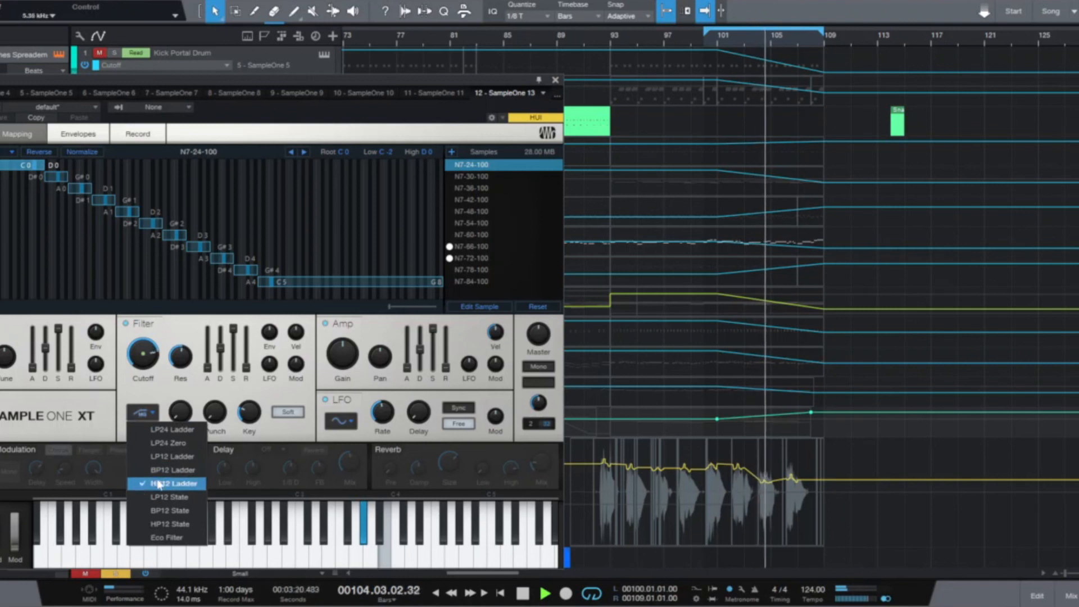
click(167, 328)
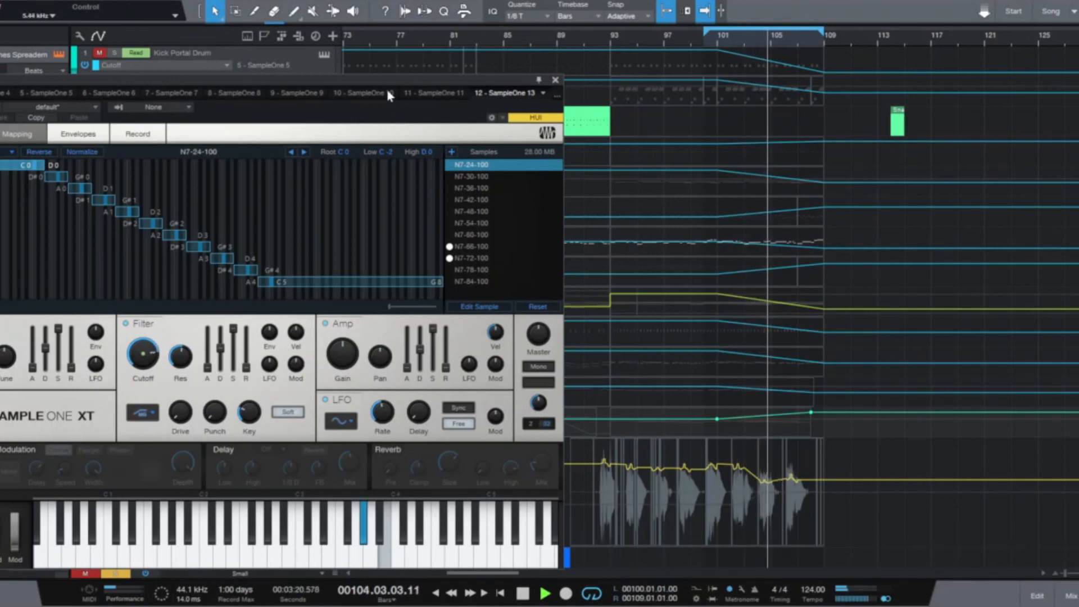
drag(388, 95, 717, 32)
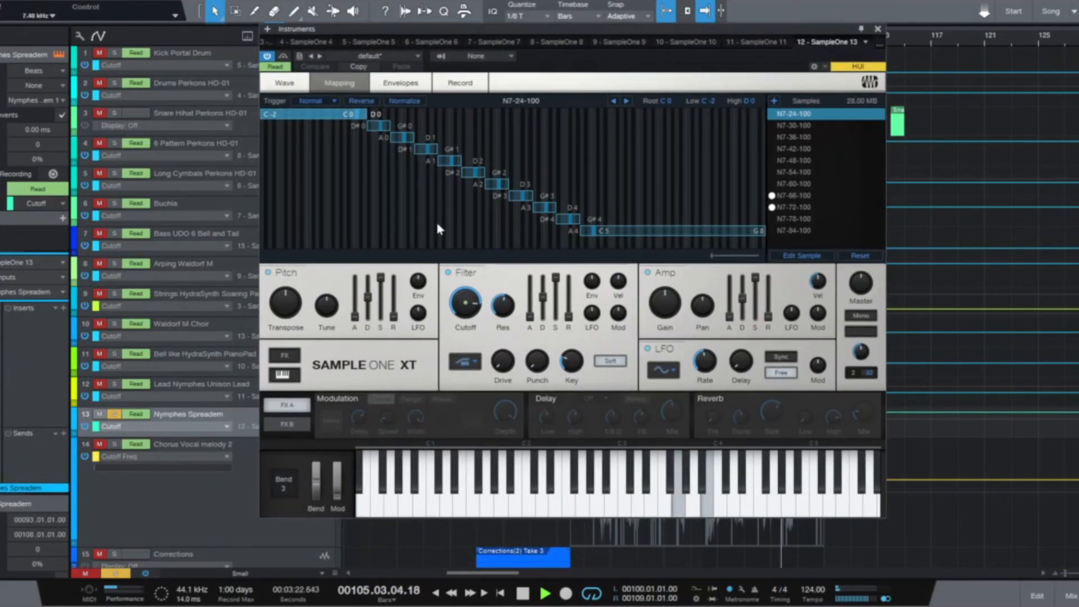
Step: Close the instrument window and switch the solo from Nymphes Spreadem to the Chorus Vocal melody 2 track
click(879, 29)
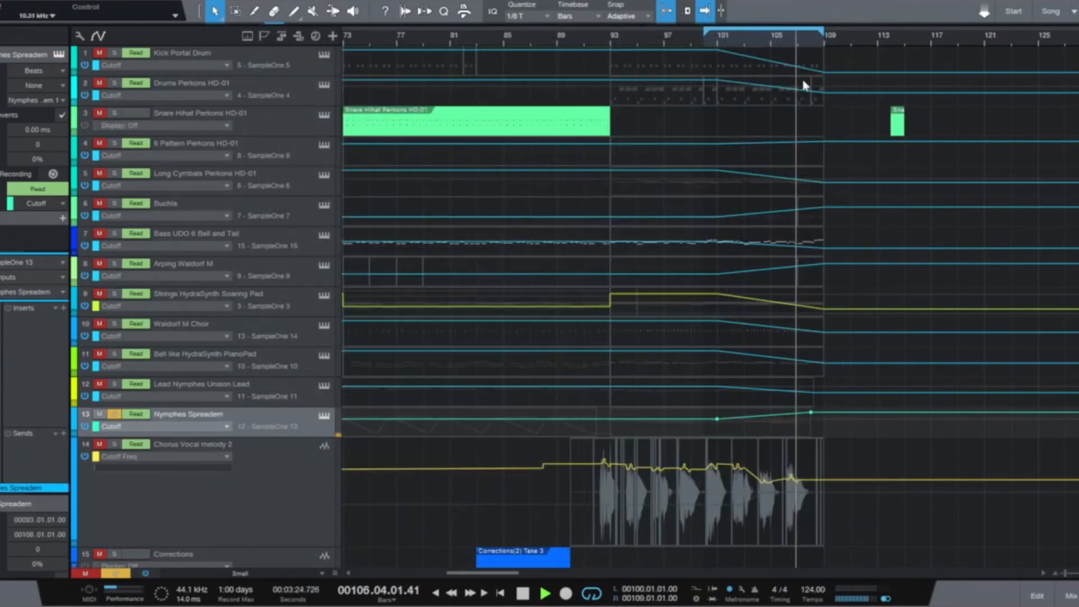
click(255, 457)
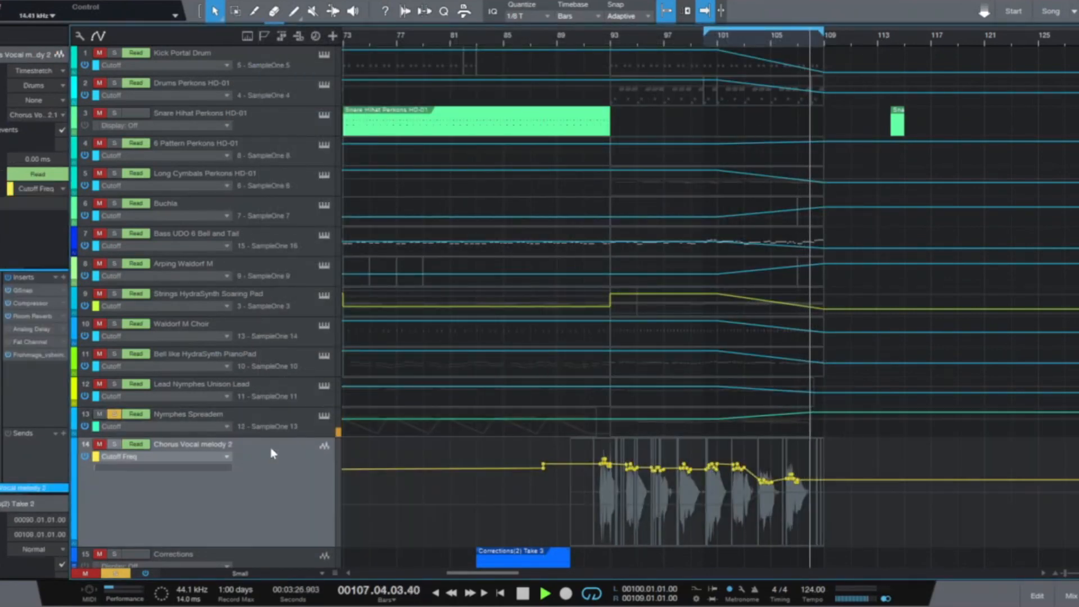
click(114, 444)
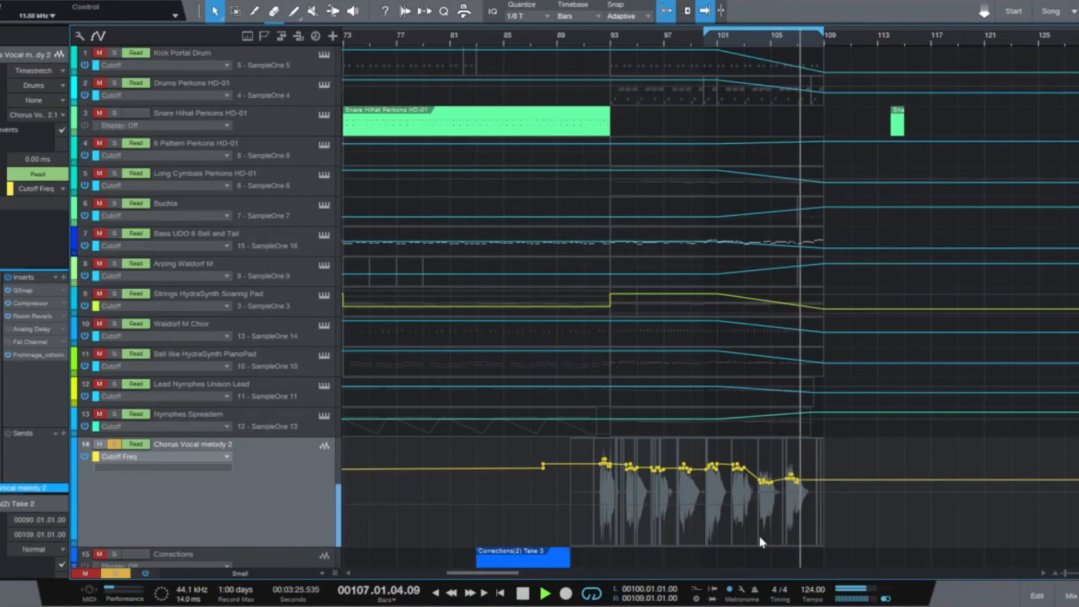
Step: Add Nymphes Spreadem, Lead Nymphes Unison Lead, Bell like HydraSynth PianoPad and Waldorf M Choir to the soloed vocal track
click(114, 413)
click(114, 383)
click(114, 354)
click(114, 324)
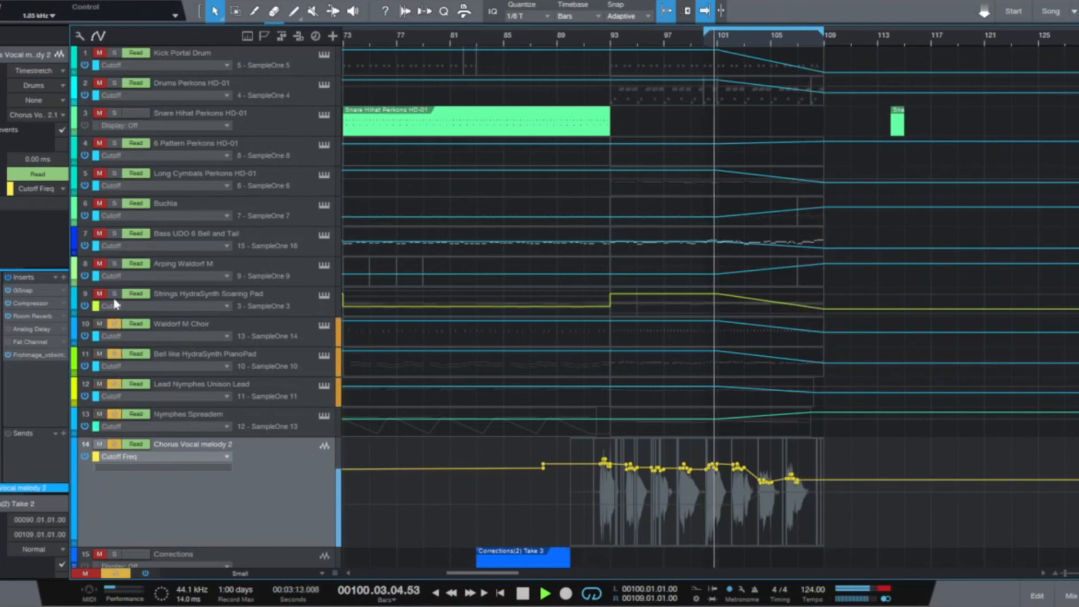
Step: Clear all track solos to hear the full mix, then stop playback
click(115, 573)
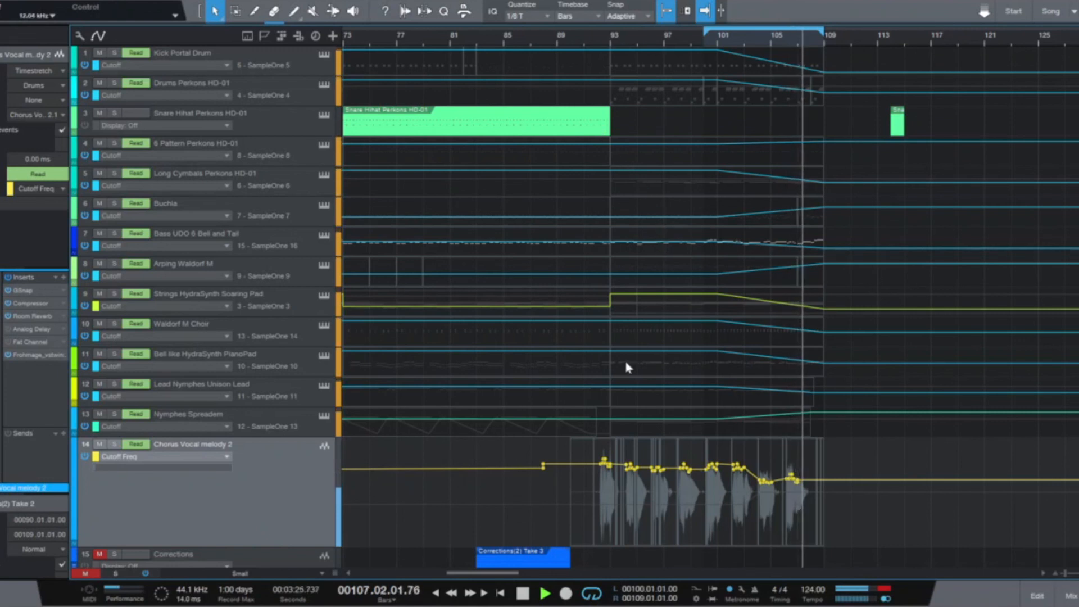
click(523, 594)
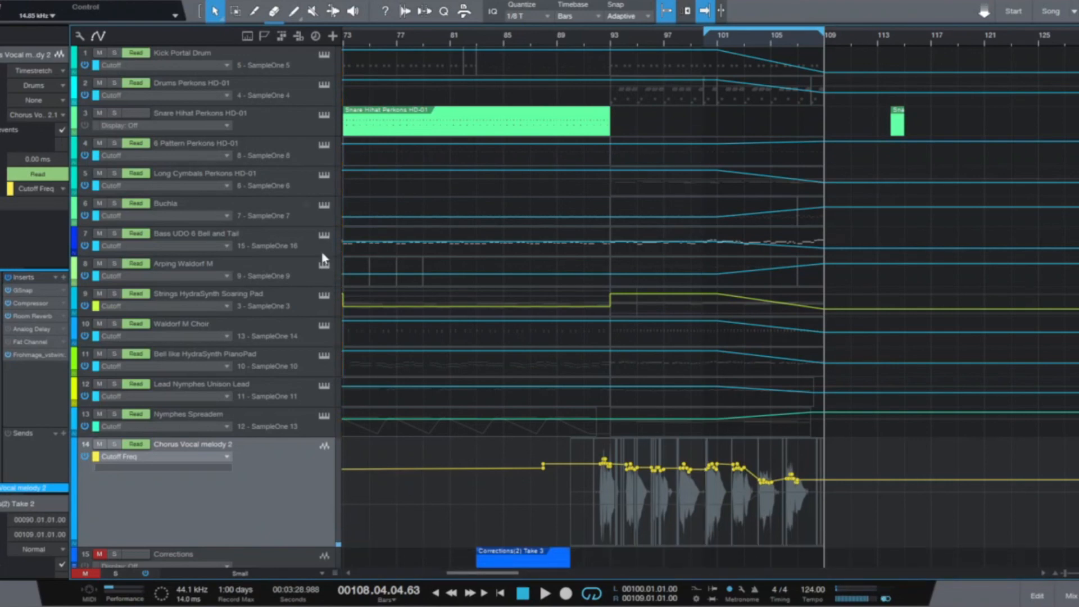
Step: Hide the track automation and show the whole arrangement's clips from bar 1 onward
click(99, 37)
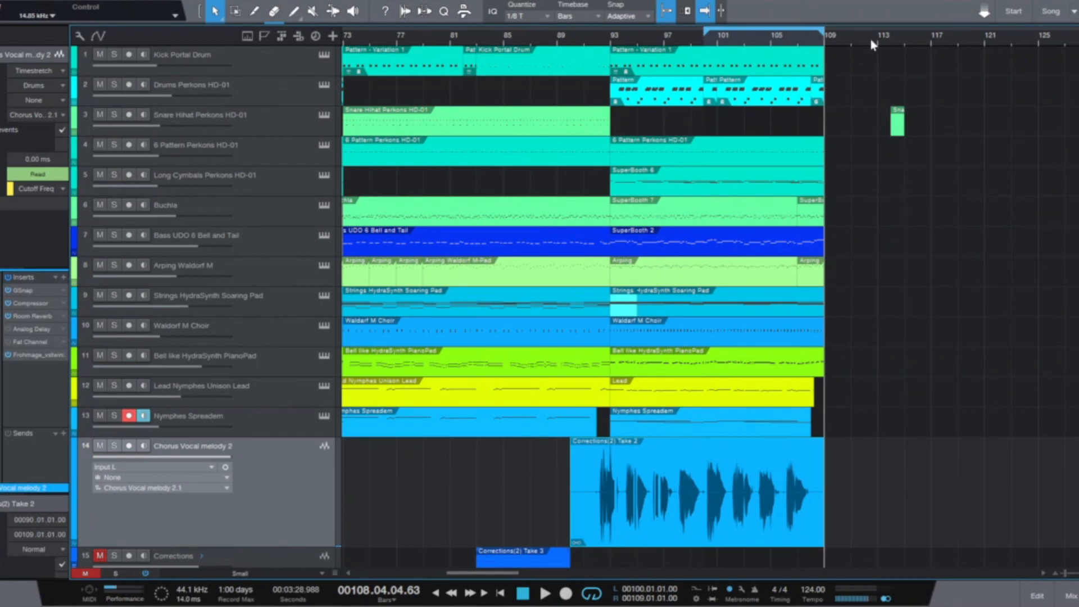
scroll(872, 40, down, 2)
scroll(871, 39, down, 1)
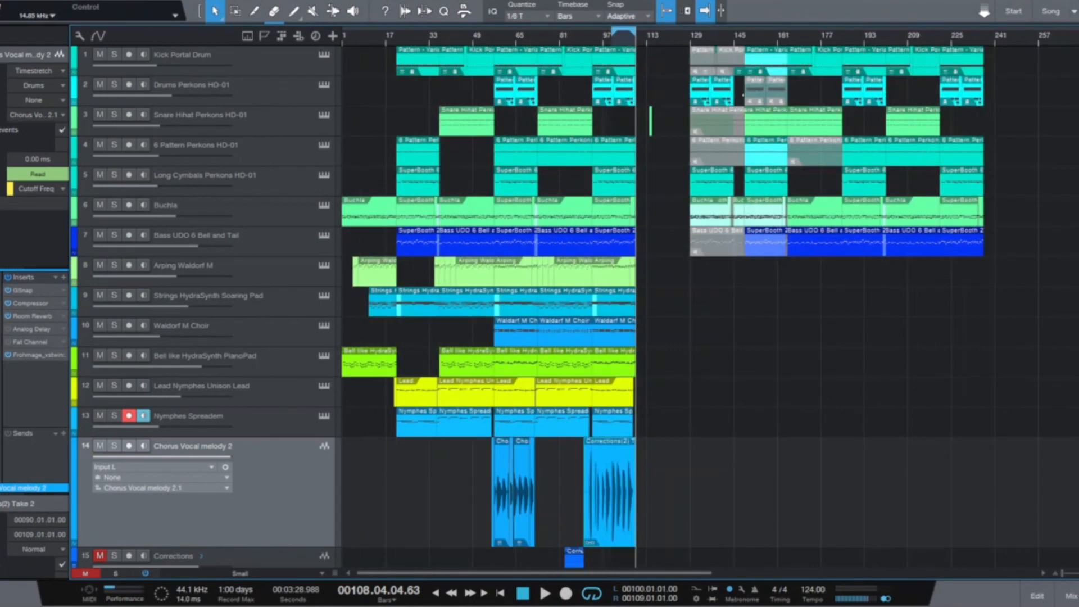